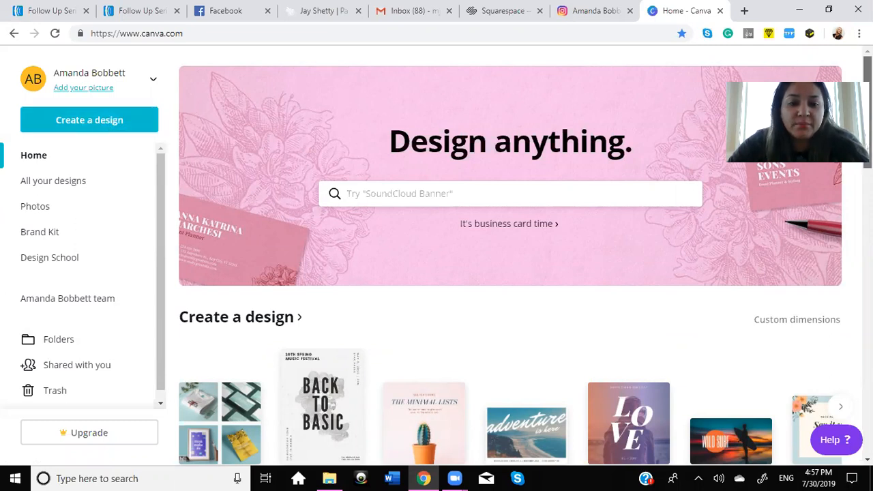
# Step: Look through the available design formats and create a new blank Postcard design
pyautogui.scroll(-2, 512, 260)
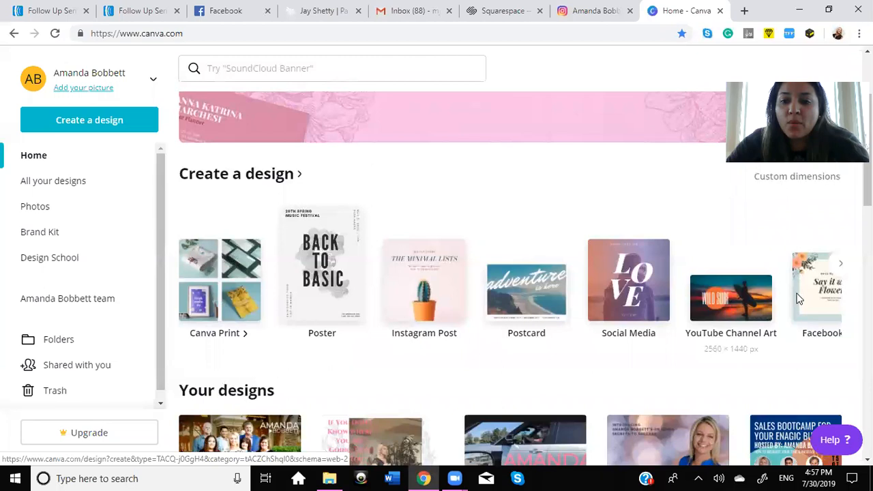
pyautogui.click(838, 267)
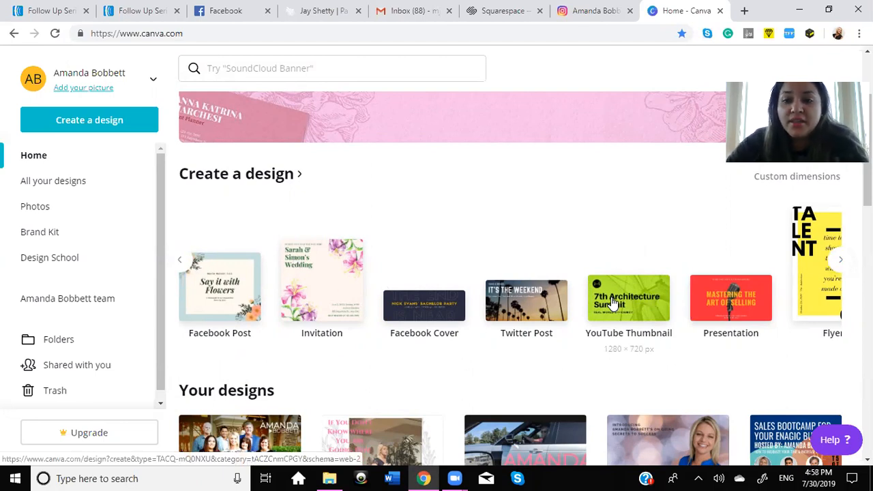
pyautogui.click(179, 264)
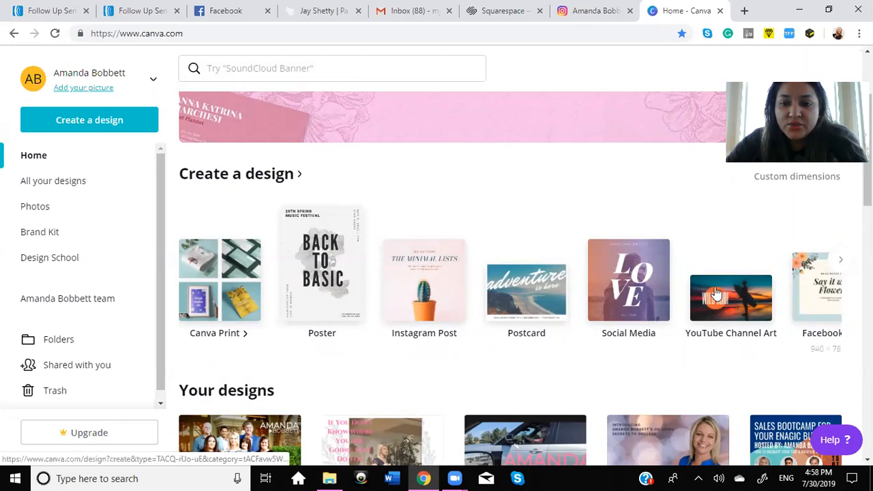
pyautogui.click(529, 276)
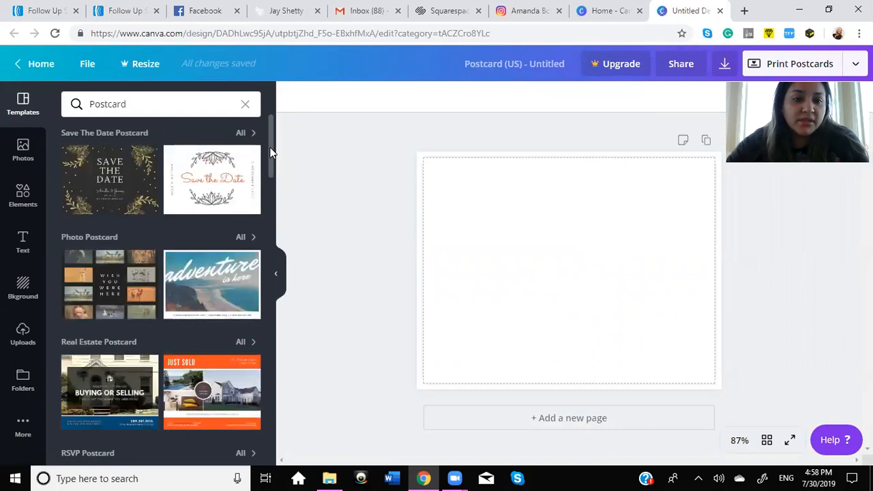
# Step: Apply the front page of the Blue Now Hiring Company Direct Mail General Postcard template and return to the template list
pyautogui.moveTo(270, 151); pyautogui.dragTo(276, 204)
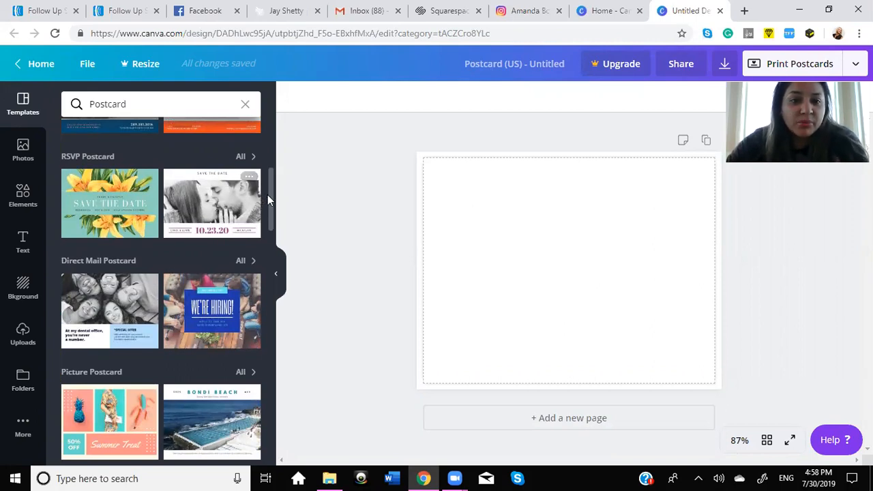
pyautogui.moveTo(271, 200); pyautogui.dragTo(271, 226)
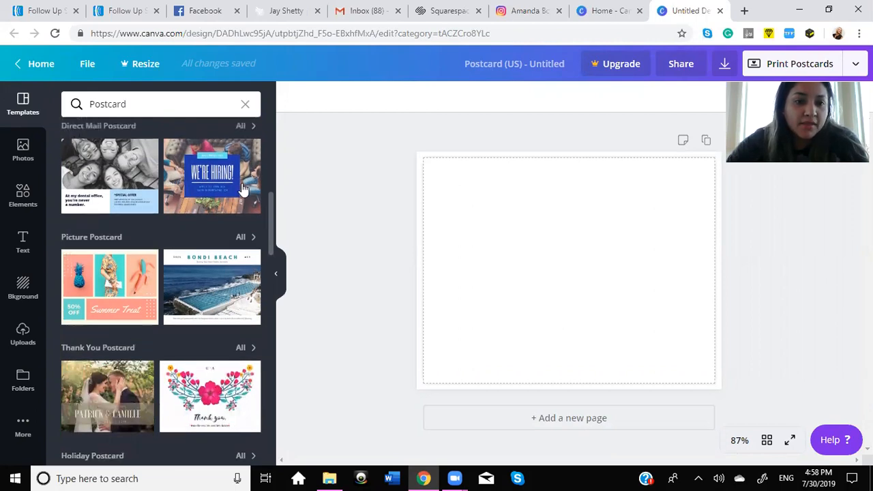
pyautogui.click(226, 174)
pyautogui.click(100, 193)
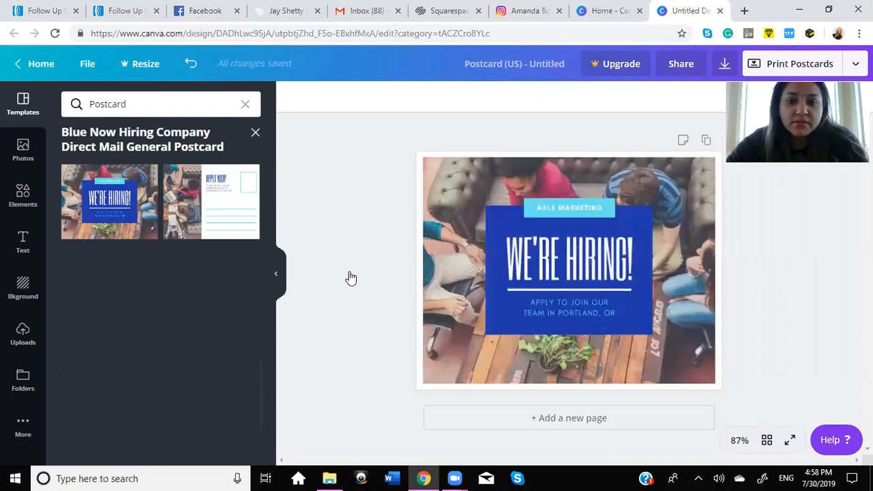
pyautogui.click(256, 134)
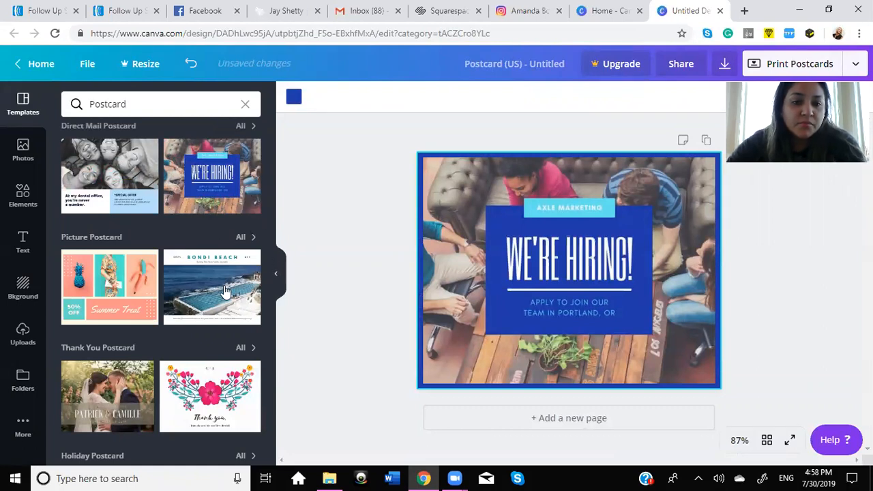
# Step: Browse the remaining postcard templates and open the Green and Blue Palm Trees Picture Postcard set
pyautogui.scroll(-4, 225, 290)
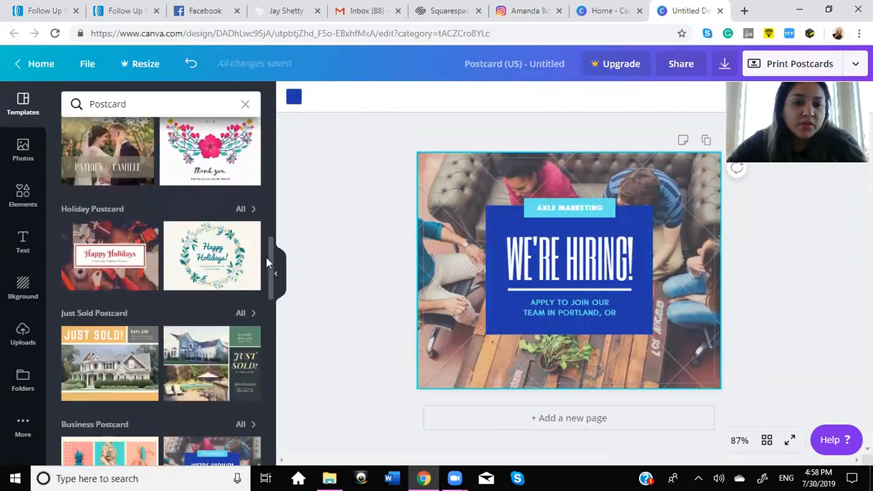
pyautogui.moveTo(270, 268); pyautogui.dragTo(273, 295)
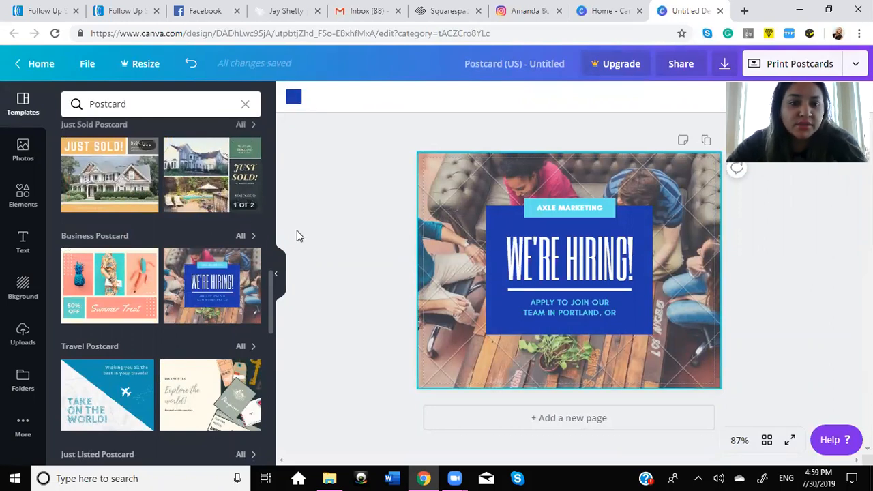
pyautogui.moveTo(271, 290); pyautogui.dragTo(274, 368)
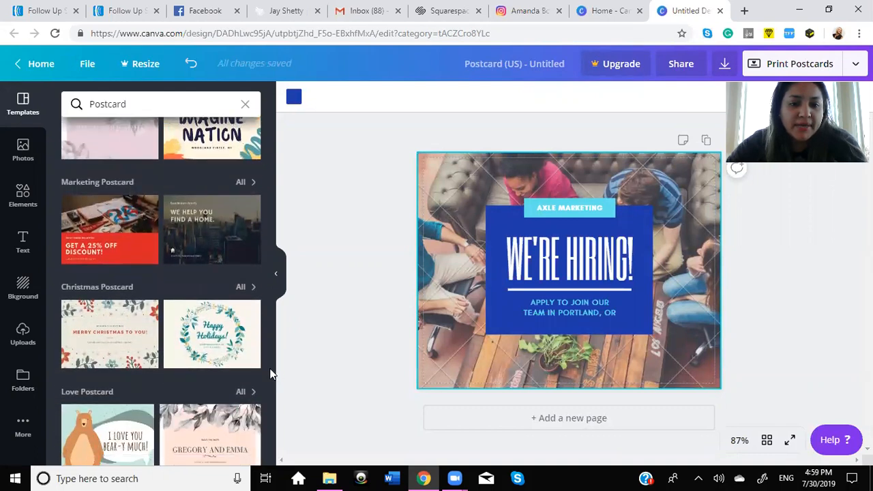
pyautogui.scroll(-4, 269, 370)
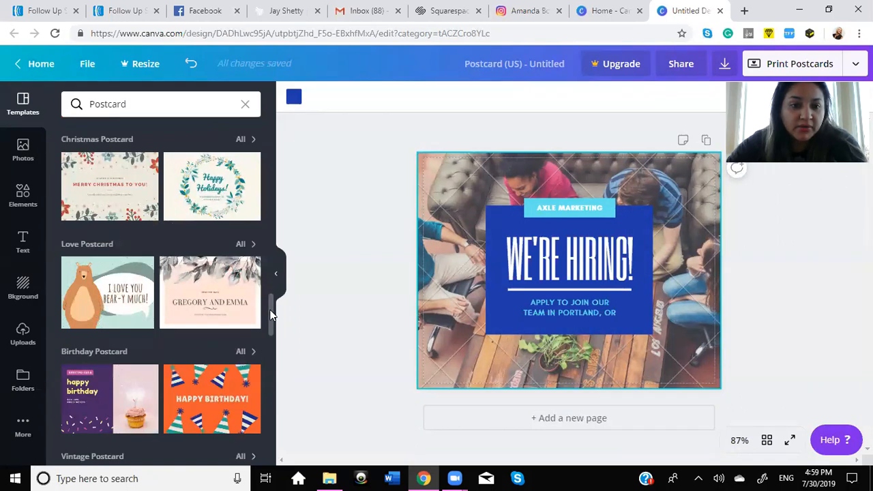
pyautogui.scroll(-1, 270, 314)
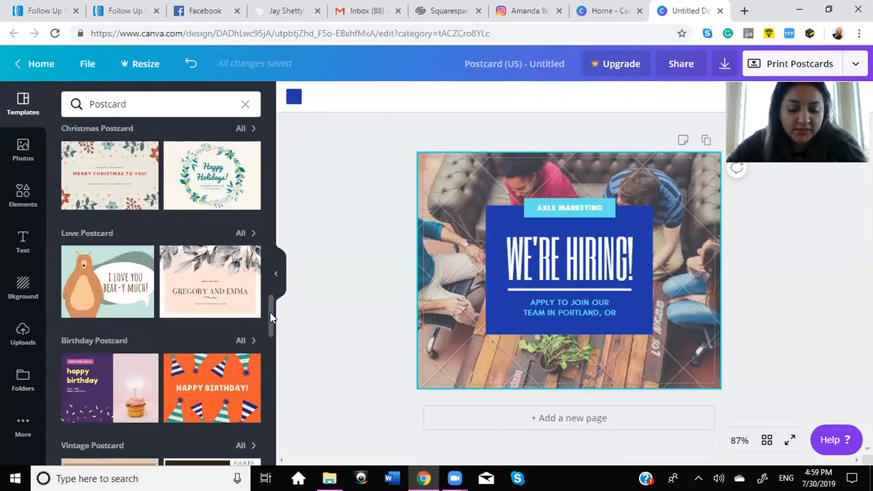
pyautogui.scroll(-1, 270, 318)
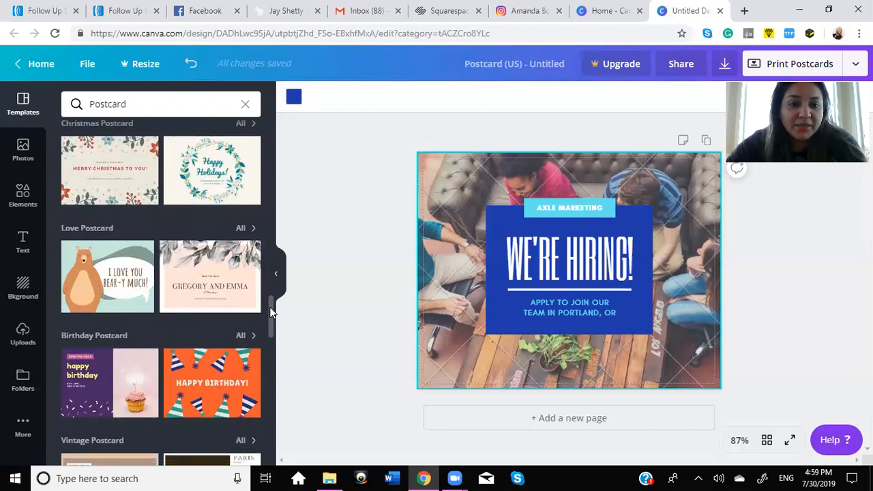
pyautogui.moveTo(270, 315); pyautogui.dragTo(271, 321)
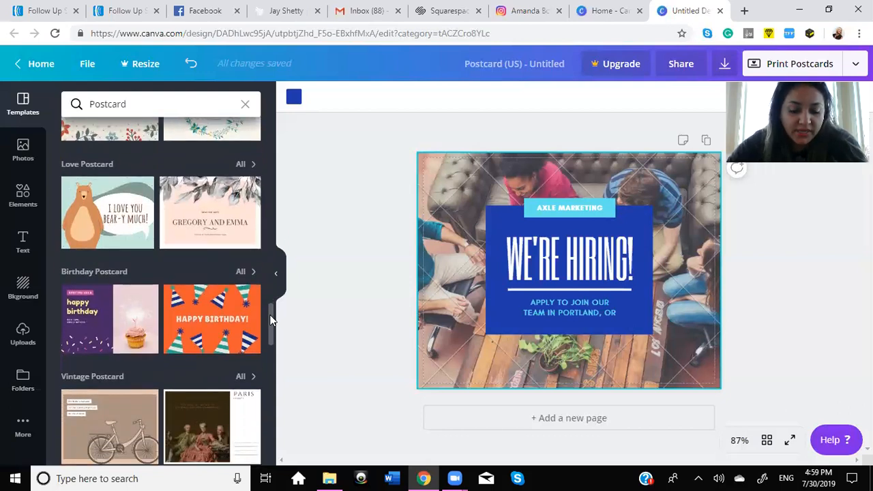
pyautogui.moveTo(270, 317); pyautogui.dragTo(271, 448)
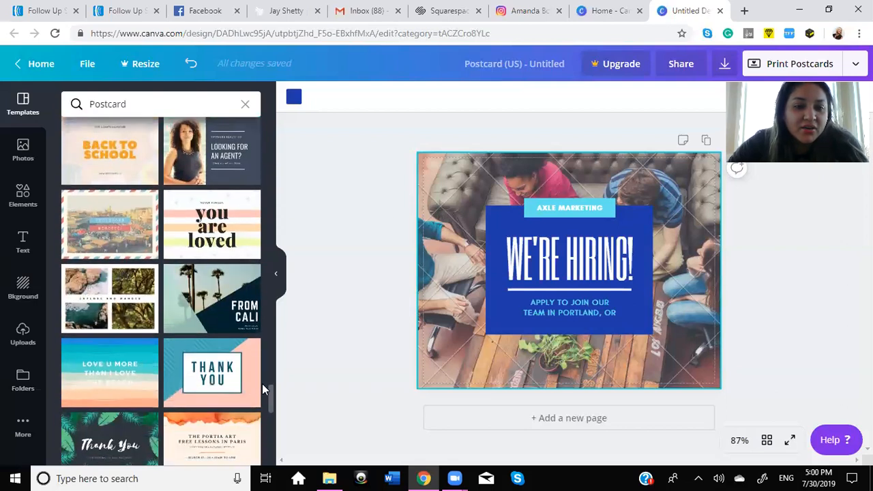
pyautogui.click(208, 302)
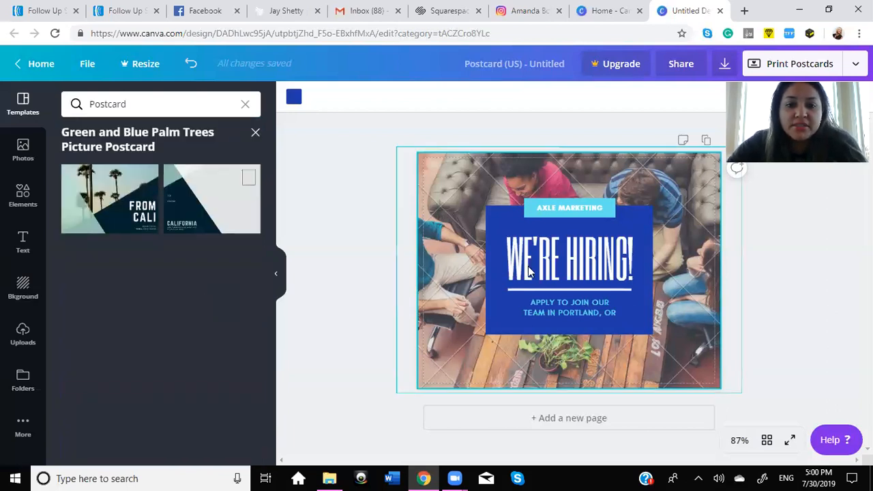
# Step: Delete the background photo, the WE'RE HIRING! headline and the blue box from the postcard
pyautogui.click(687, 240)
pyautogui.press('Delete')
pyautogui.click(600, 257)
pyautogui.press('Delete')
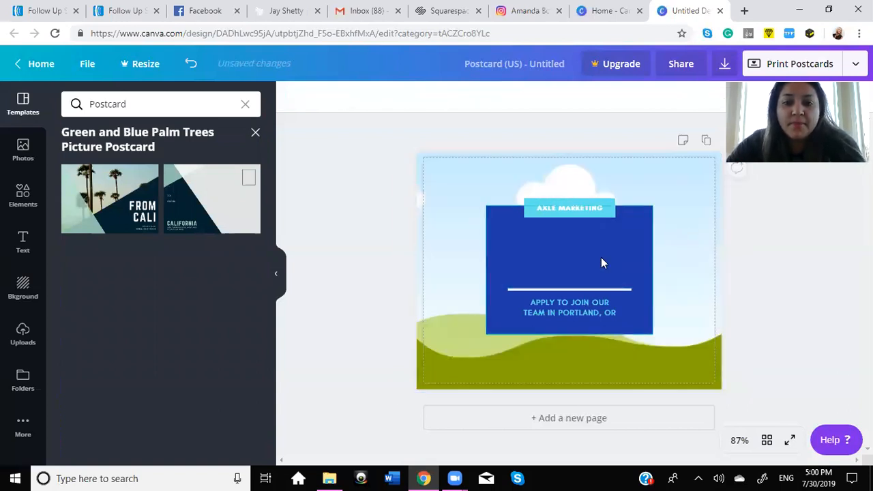
pyautogui.click(601, 292)
pyautogui.press('Delete')
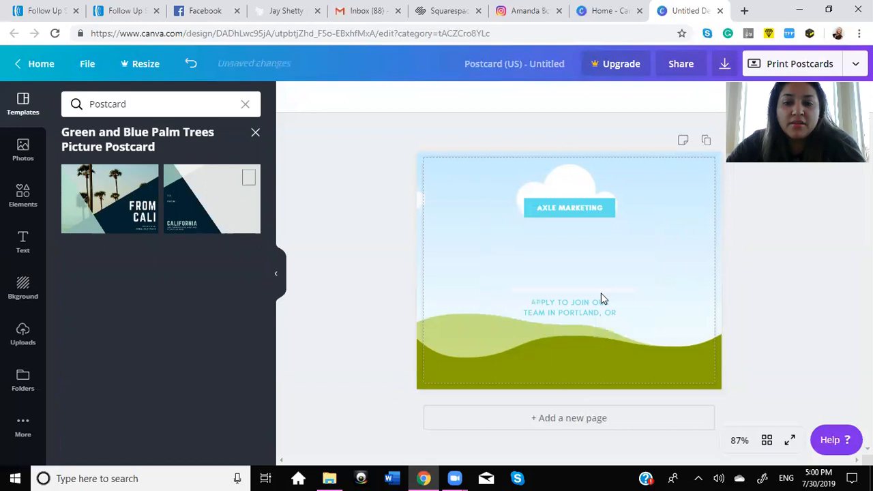
# Step: Clear the rest of the page by deleting the AXLE MARKETING label, the remaining text, the divider line and the blue background
pyautogui.click(583, 215)
pyautogui.press('Delete')
pyautogui.click(583, 216)
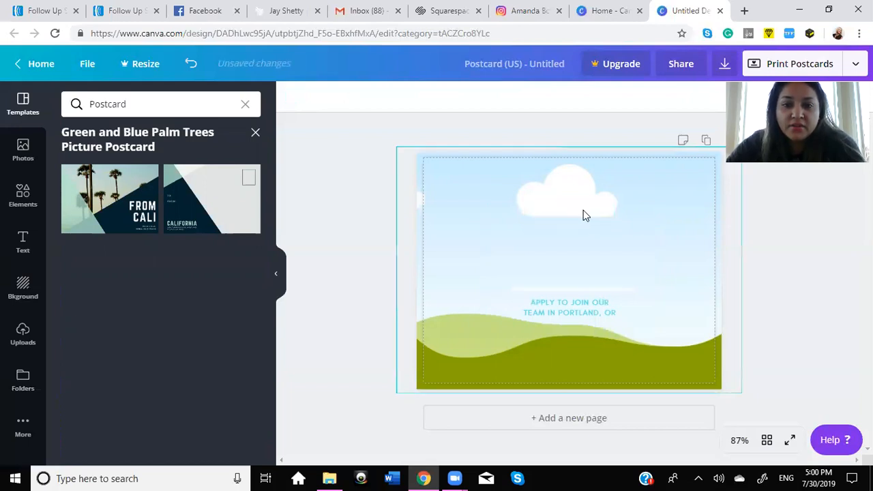
pyautogui.press('Delete')
pyautogui.click(579, 303)
pyautogui.press('Delete')
pyautogui.click(573, 290)
pyautogui.press('Delete')
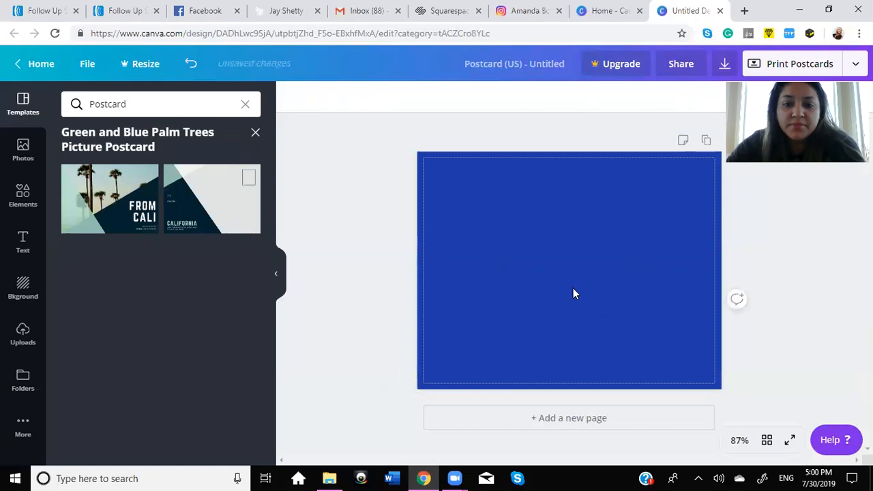
pyautogui.click(572, 291)
pyautogui.press('Delete')
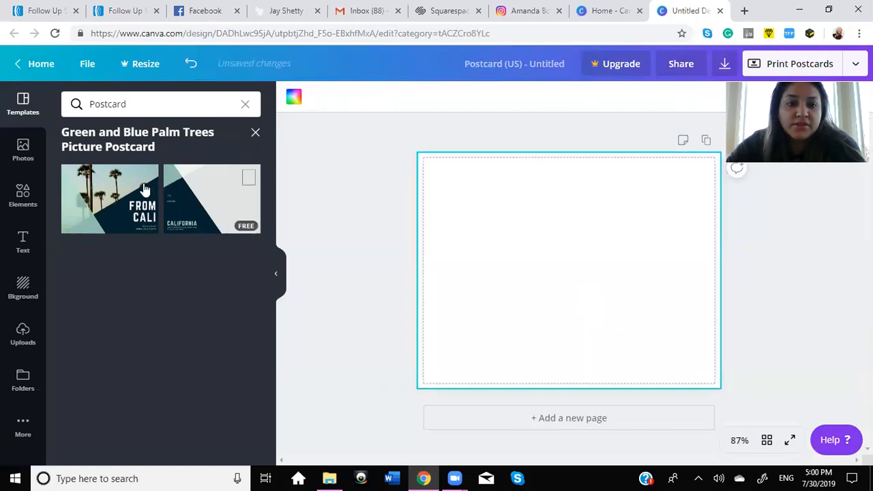
# Step: Apply the FROM CALI front page to the postcard and replace its headline text with WATER
pyautogui.click(122, 203)
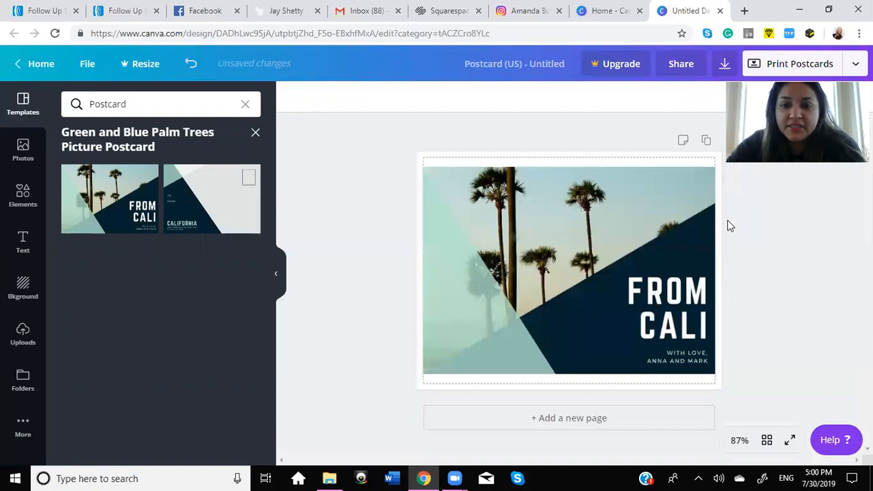
pyautogui.click(668, 302)
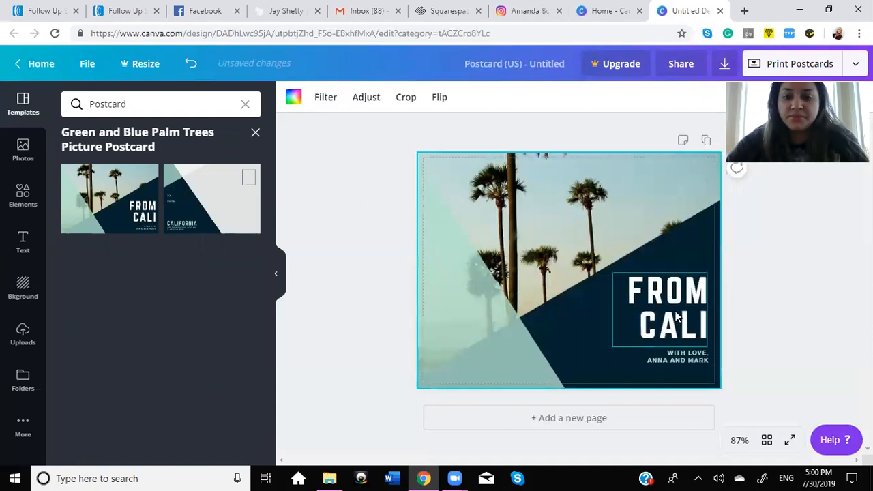
pyautogui.click(686, 333)
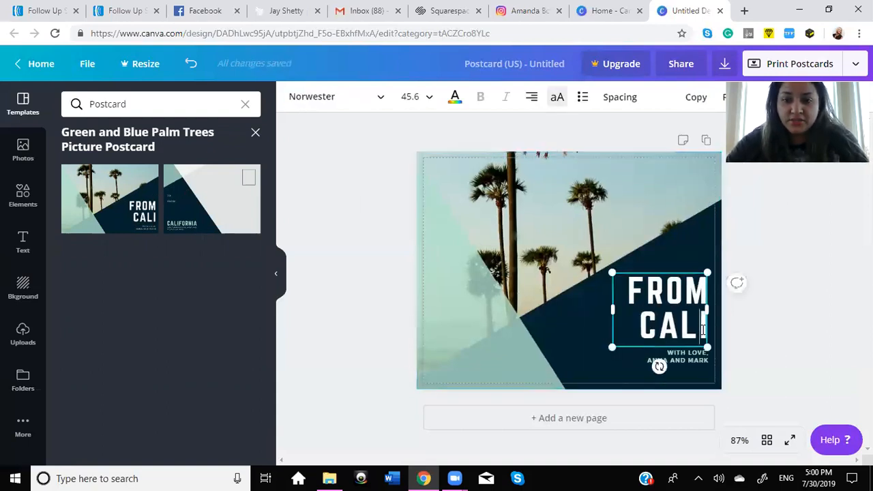
pyautogui.press('BackSpace')
pyautogui.press('BackSpace')
pyautogui.press('BackSpace')
pyautogui.press('BackSpace')
pyautogui.press('BackSpace')
pyautogui.press('BackSpace')
pyautogui.press('BackSpace')
pyautogui.press('BackSpace')
pyautogui.press('BackSpace')
pyautogui.write('WATER')
pyautogui.press('Return')
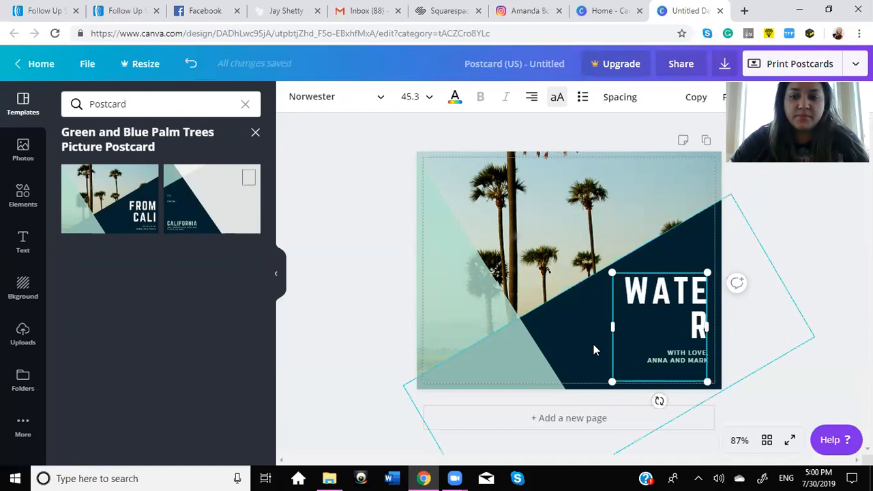
# Step: Widen the headline text box so WATER fits on one line and add DEMO as the second line
pyautogui.moveTo(612, 327); pyautogui.dragTo(583, 328)
pyautogui.write('EMD')
pyautogui.press('Left')
pyautogui.write('O')
pyautogui.press('BackSpace')
pyautogui.press('BackSpace')
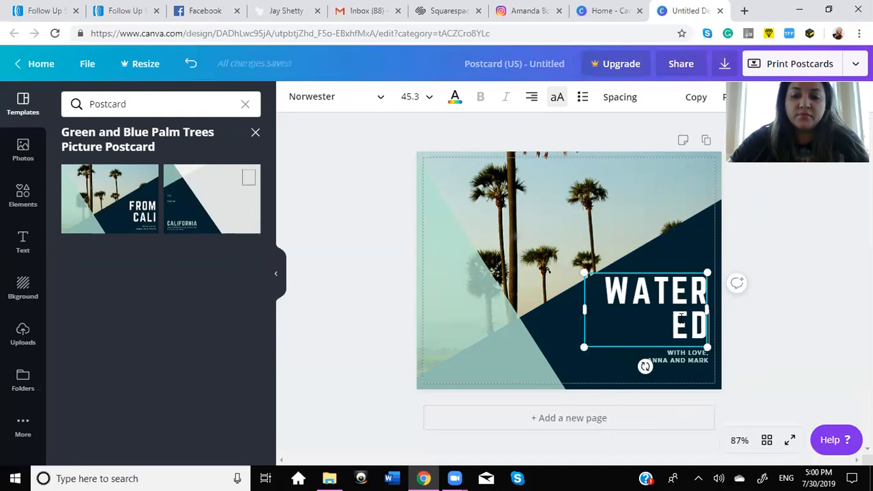
pyautogui.press('Delete')
pyautogui.press('BackSpace')
pyautogui.write('DEMO')
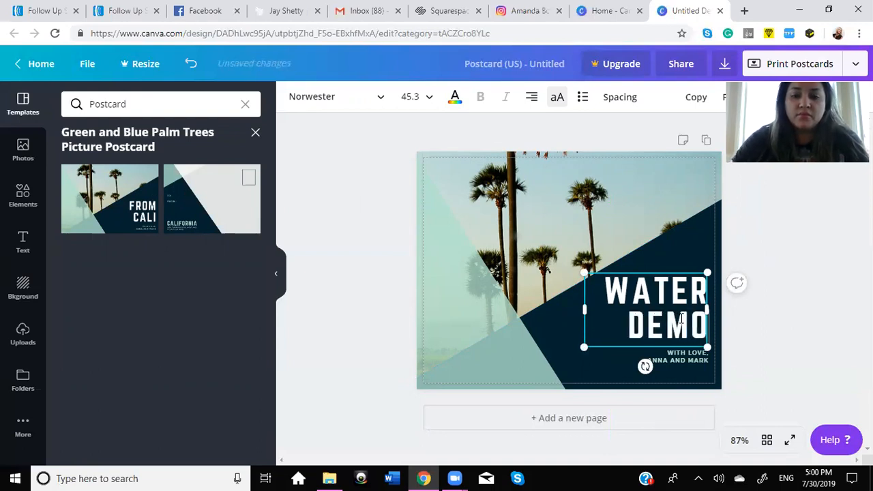
# Step: Replace the small text under the headline with WITH and the presenter's first name
pyautogui.click(699, 360)
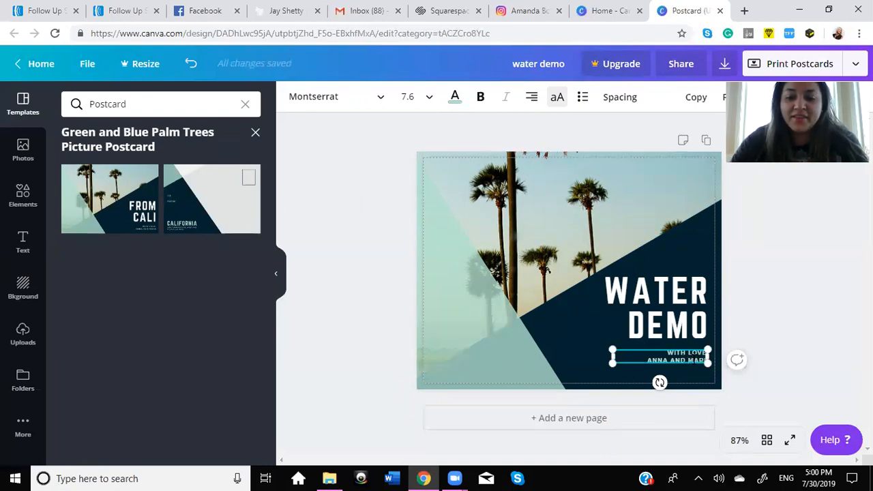
pyautogui.press('BackSpace')
pyautogui.press('BackSpace')
pyautogui.press('BackSpace')
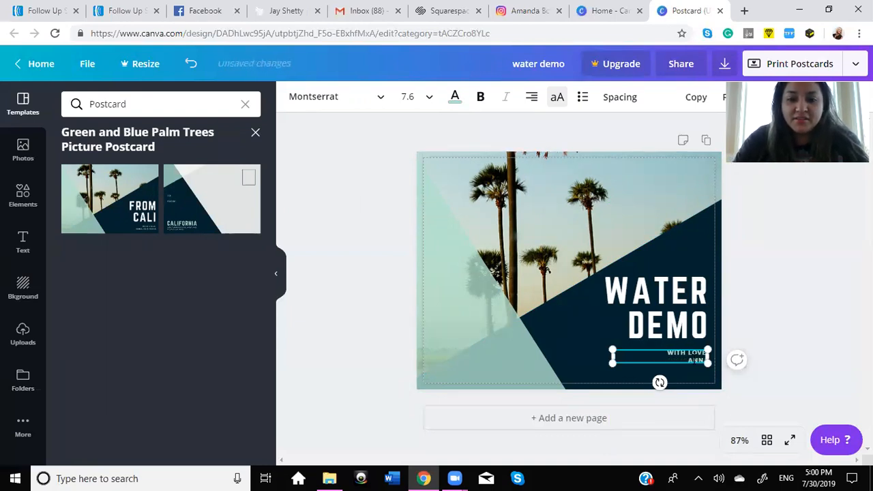
pyautogui.press('BackSpace')
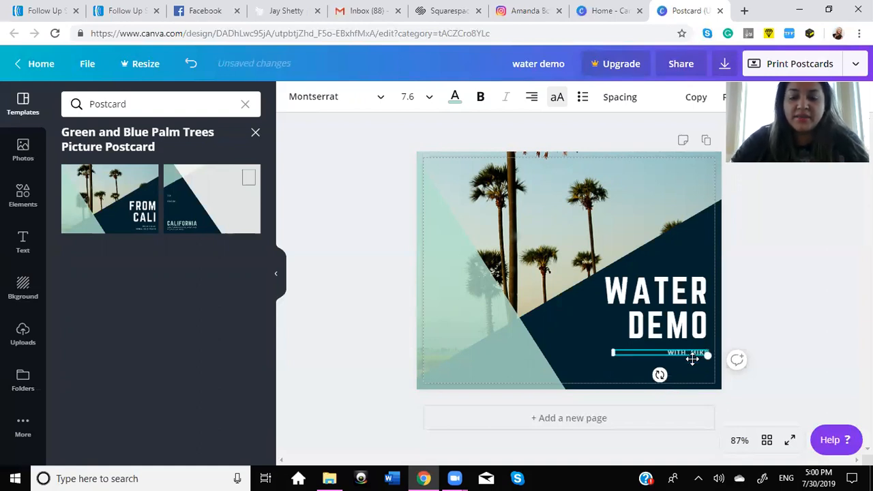
# Step: Delete the palm tree photo from the postcard and look through the uploaded images for a replacement
pyautogui.click(507, 204)
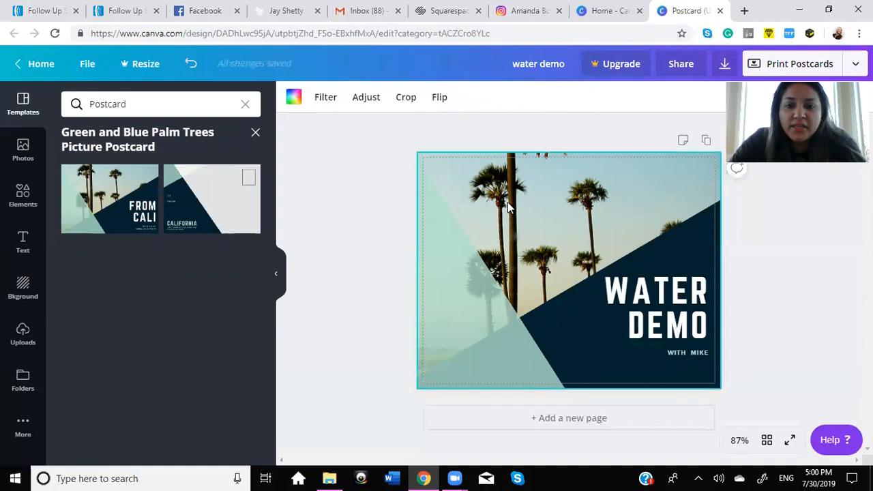
pyautogui.press('Delete')
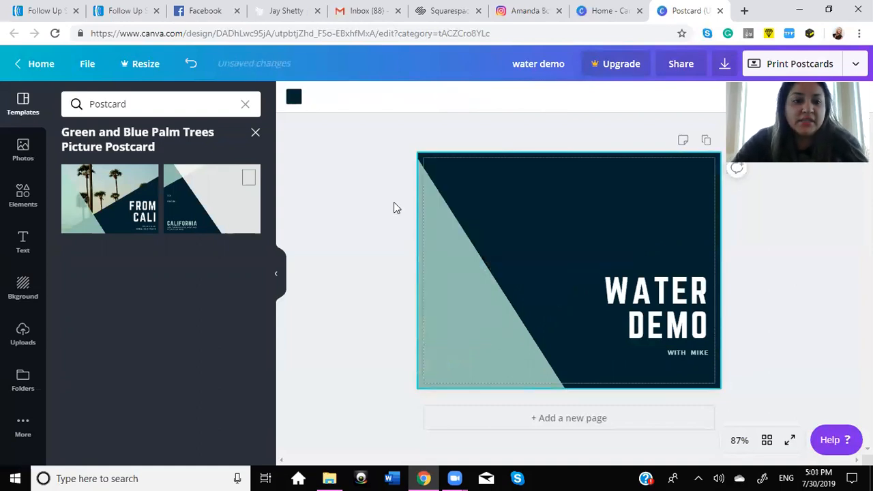
pyautogui.click(22, 150)
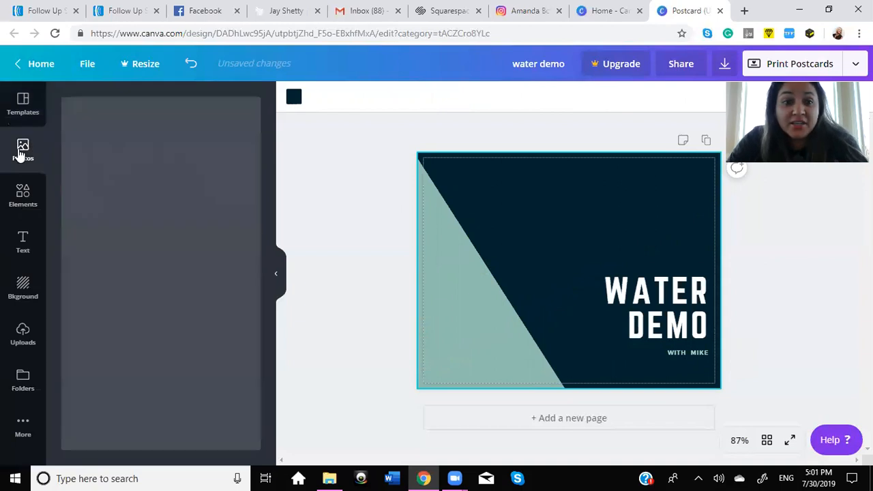
pyautogui.click(23, 334)
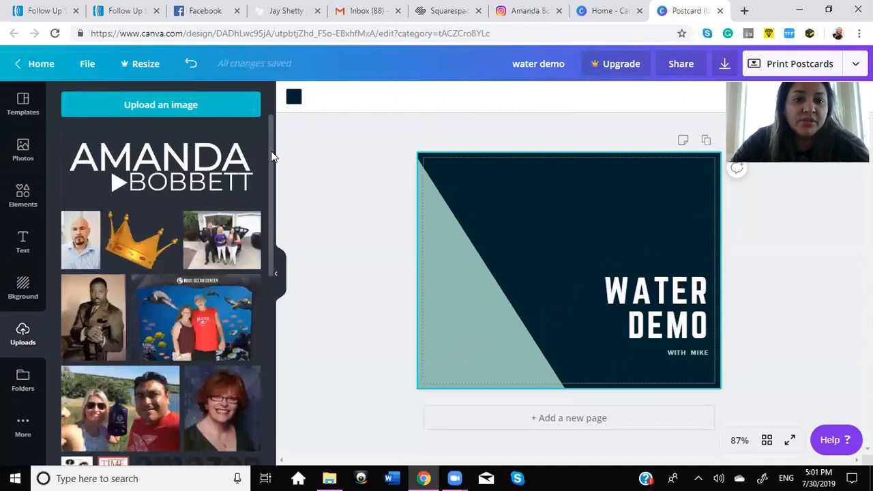
pyautogui.moveTo(270, 156); pyautogui.dragTo(280, 248)
pyautogui.scroll(-3, 276, 252)
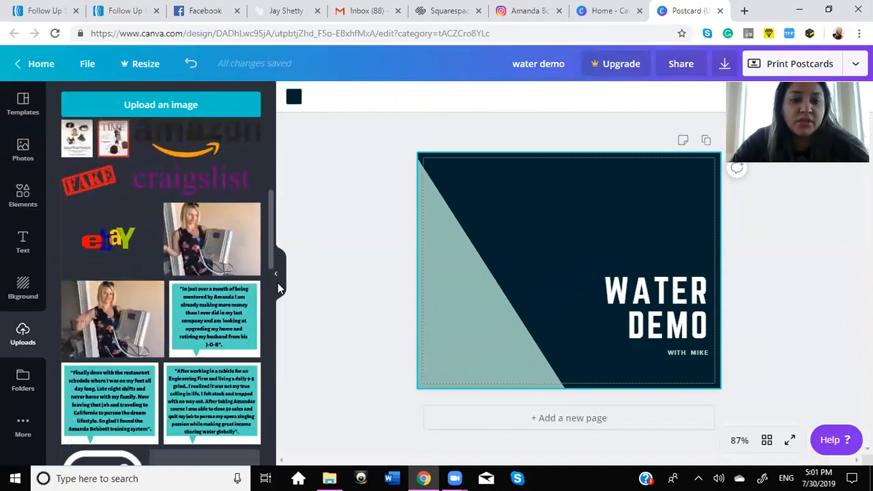
pyautogui.moveTo(272, 244); pyautogui.dragTo(276, 320)
pyautogui.scroll(-3, 275, 326)
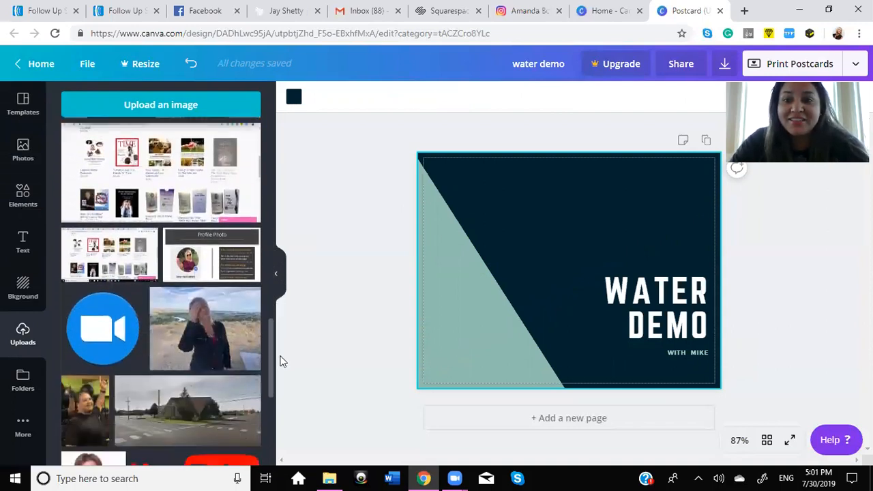
pyautogui.scroll(-3, 283, 382)
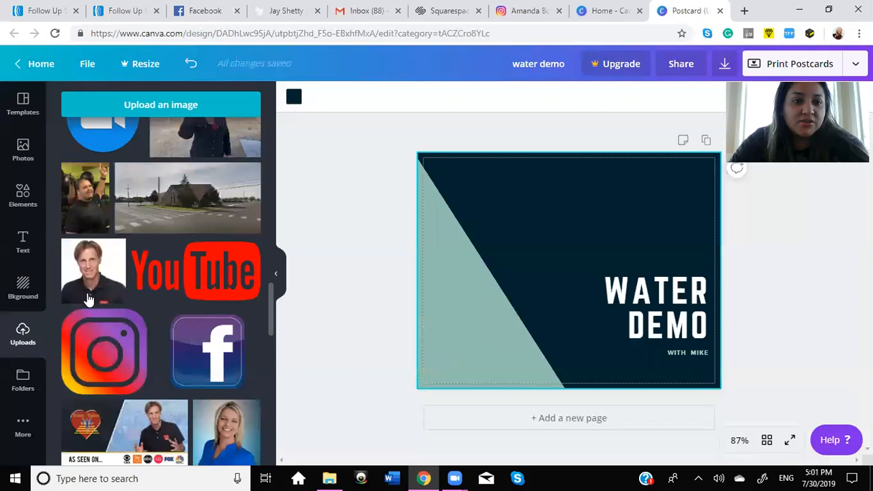
# Step: Search the stock photos for water and add the photo of a glass being filled against a blue background
pyautogui.click(23, 155)
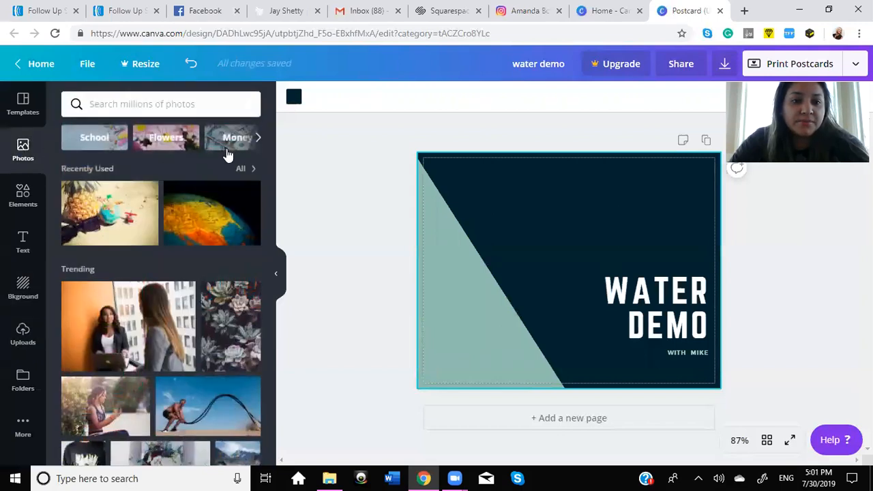
pyautogui.moveTo(271, 161)
pyautogui.mouseDown()
pyautogui.moveTo(275, 188)
pyautogui.moveTo(275, 153)
pyautogui.mouseUp()
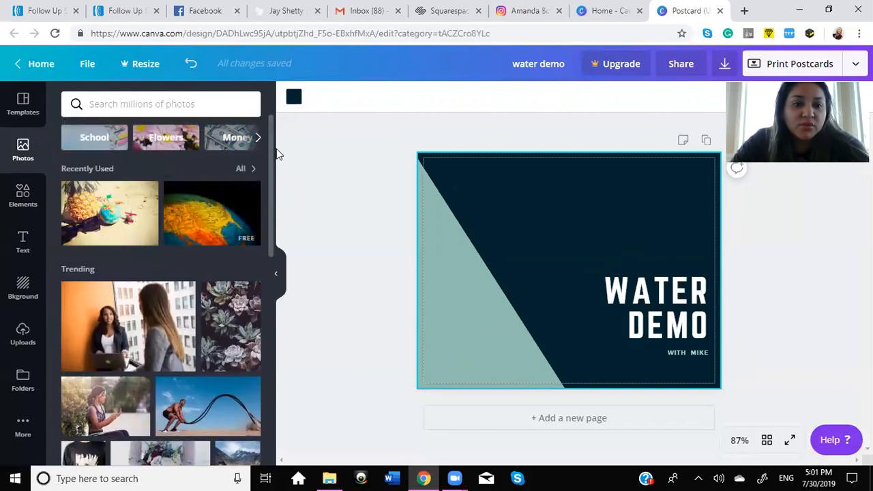
pyautogui.moveTo(270, 173); pyautogui.dragTo(289, 345)
pyautogui.click(160, 102)
pyautogui.write('water')
pyautogui.press('Return')
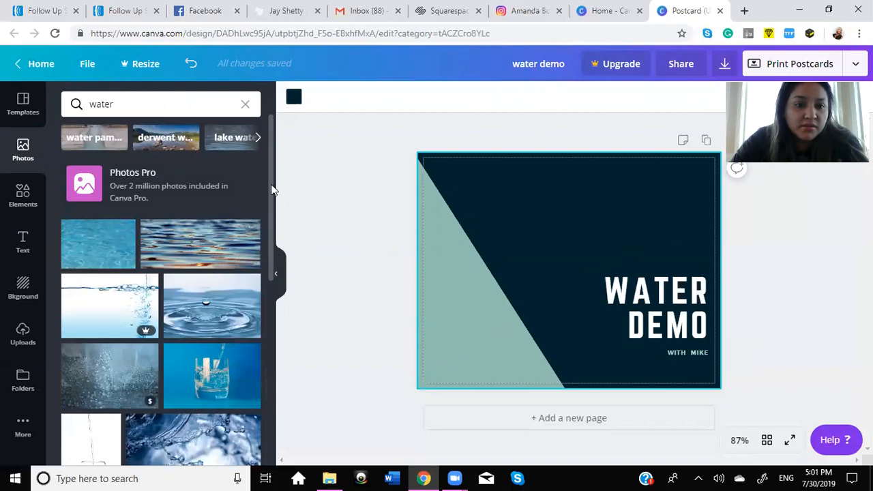
pyautogui.moveTo(271, 183); pyautogui.dragTo(273, 214)
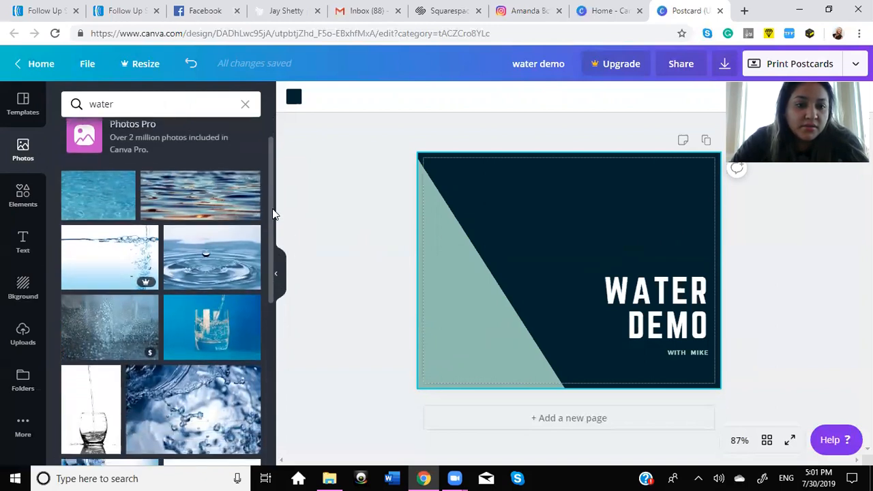
pyautogui.click(211, 324)
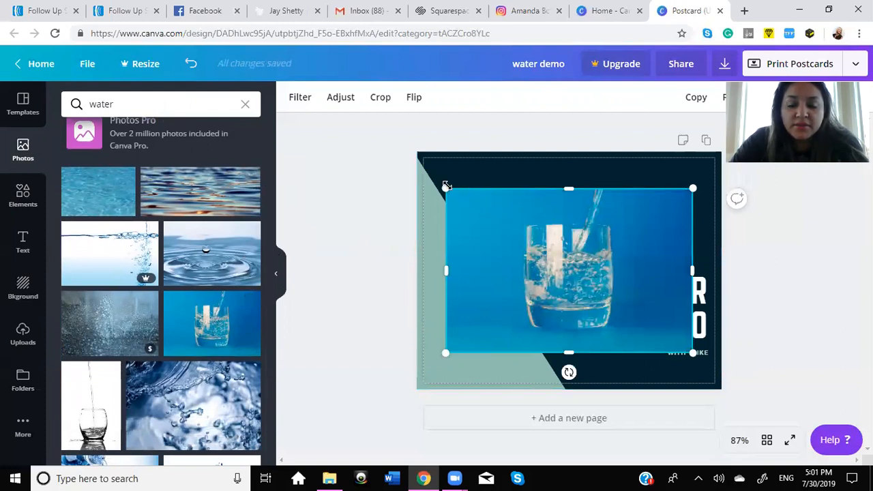
# Step: Enlarge the glass photo to cover the whole postcard and send it backward behind the shapes and text
pyautogui.moveTo(431, 150); pyautogui.dragTo(402, 128)
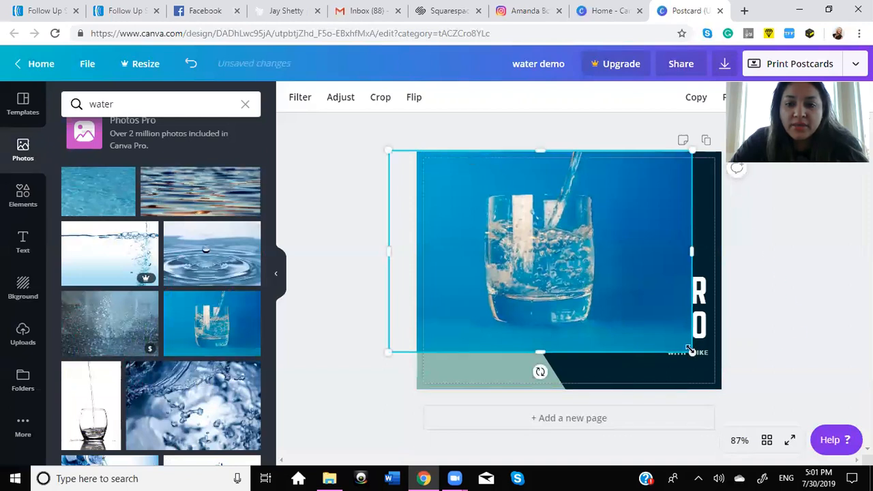
pyautogui.moveTo(712, 374); pyautogui.dragTo(739, 400)
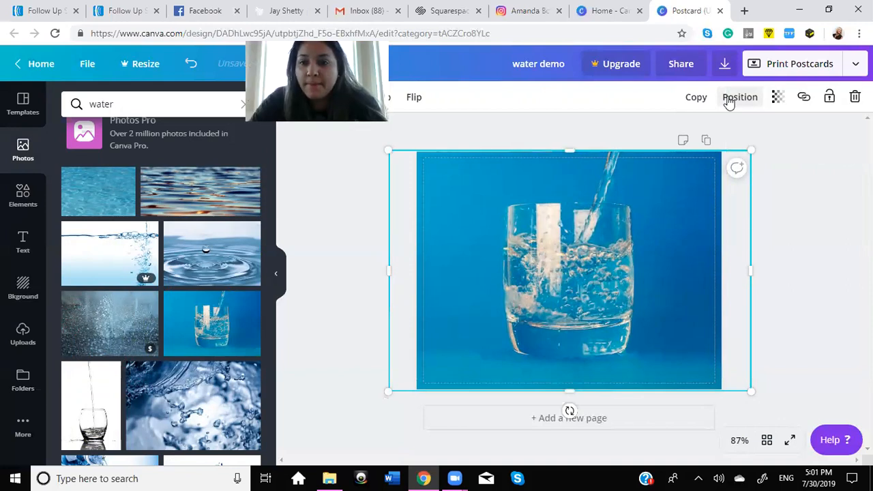
pyautogui.click(737, 98)
pyautogui.click(679, 138)
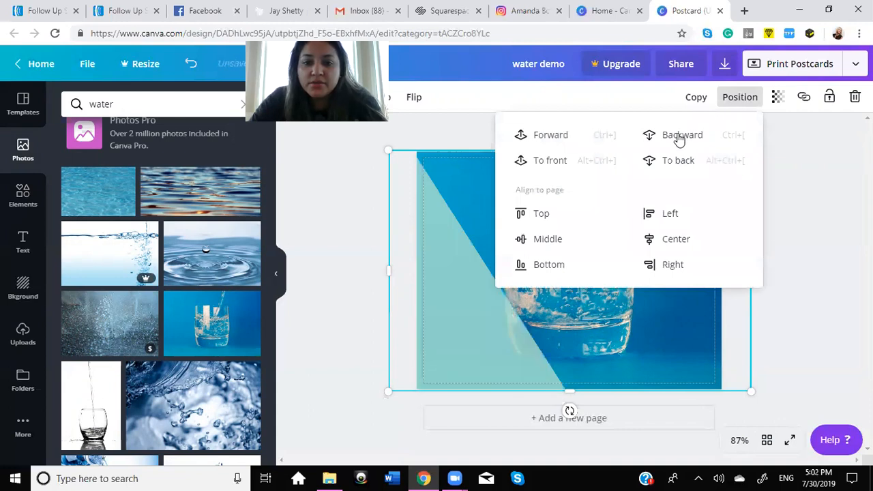
pyautogui.click(679, 138)
pyautogui.click(679, 138)
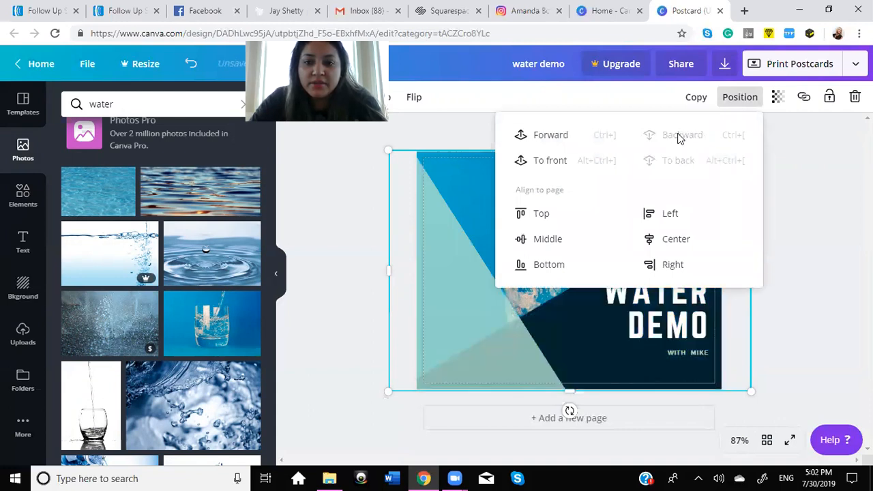
pyautogui.click(818, 235)
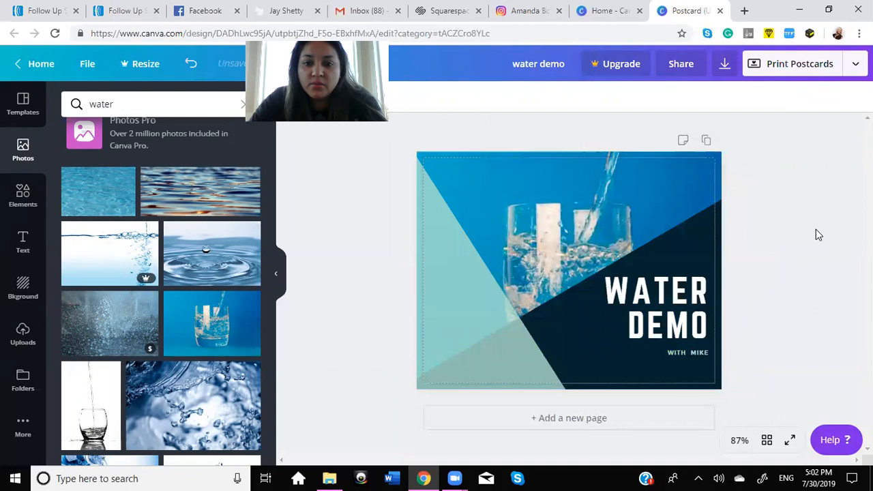
# Step: Check the other water photos and delete the glass photo from the postcard
pyautogui.click(552, 214)
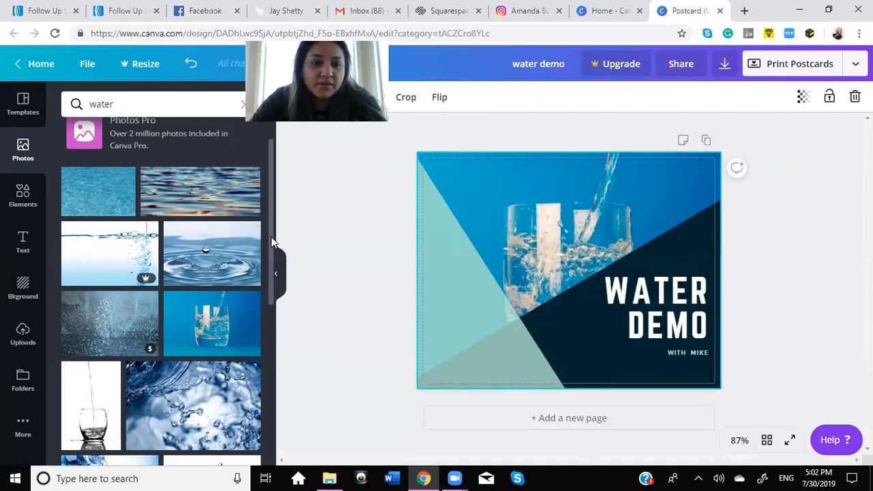
pyautogui.scroll(-4, 273, 307)
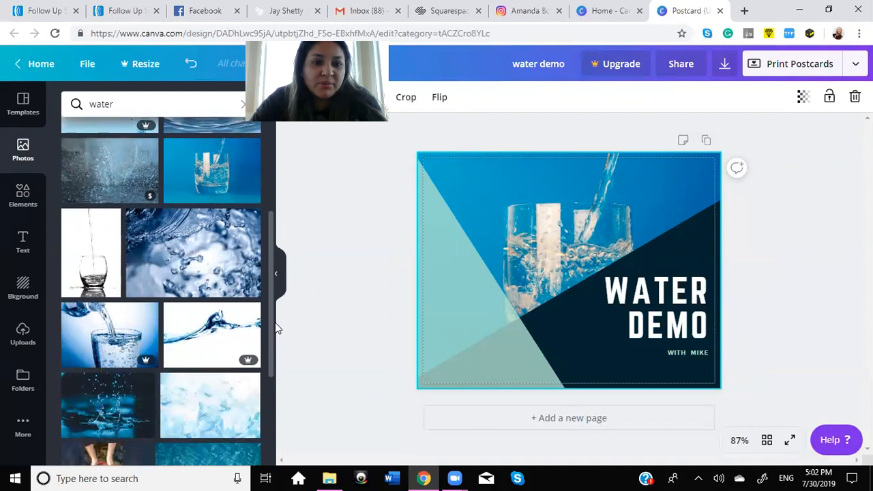
pyautogui.scroll(-1, 277, 329)
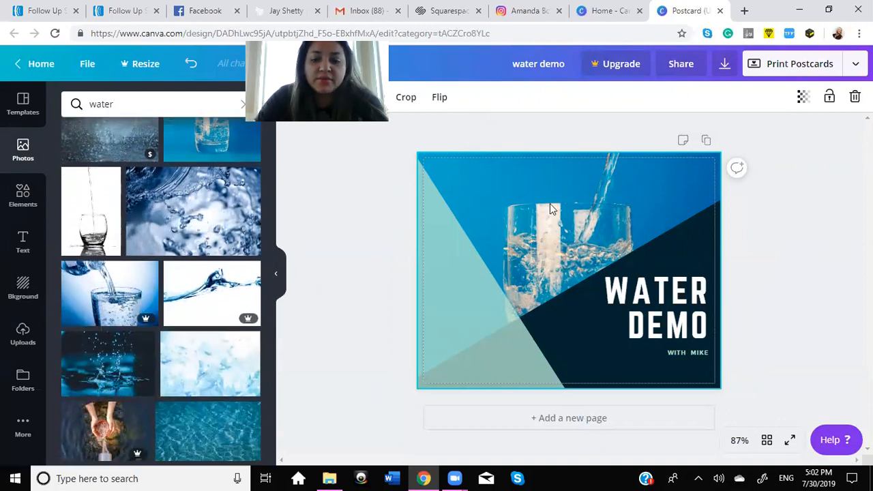
pyautogui.press('Delete')
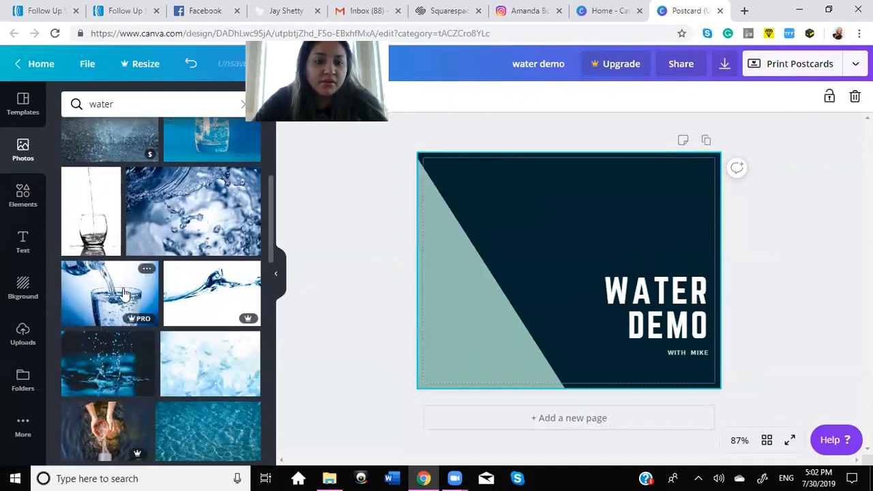
# Step: Look through the water stock photos for a different picture to use behind the postcard's shapes
pyautogui.moveTo(140, 318)
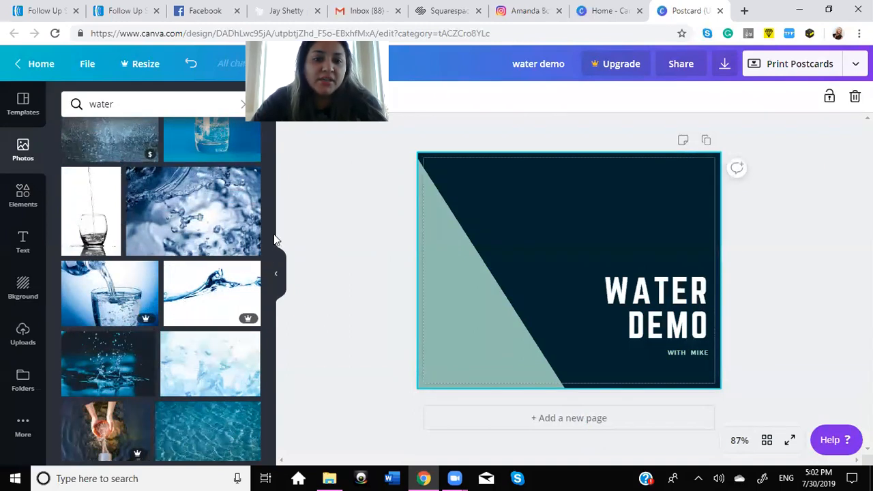
pyautogui.scroll(-2, 271, 202)
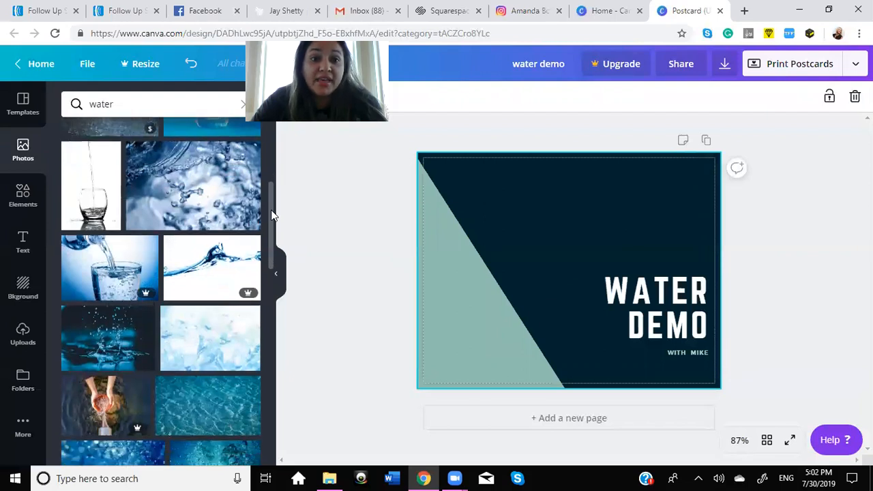
pyautogui.scroll(-2, 271, 244)
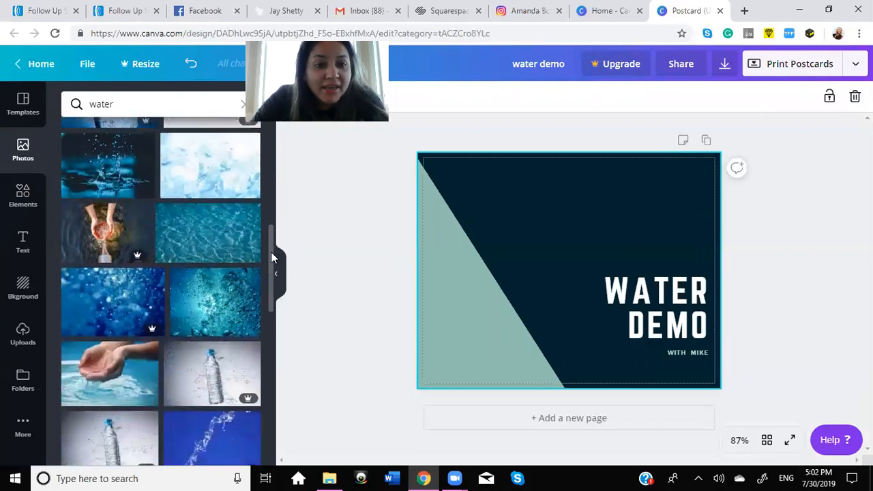
pyautogui.scroll(-1, 272, 267)
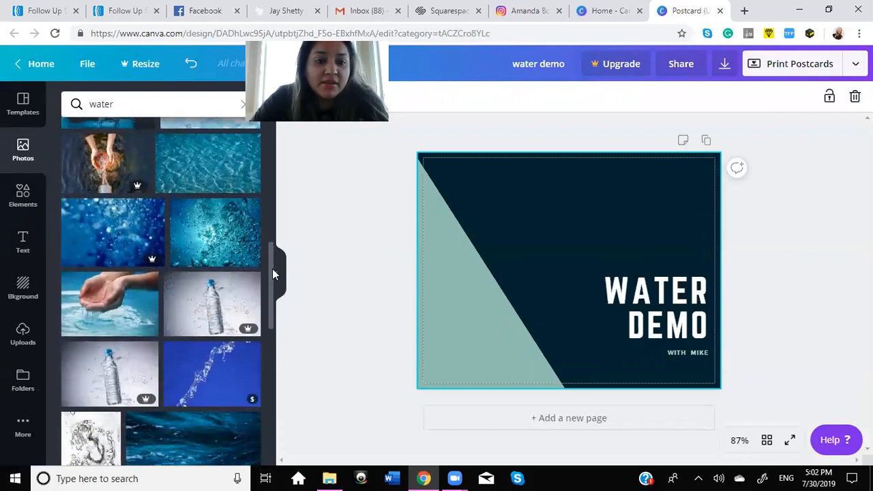
pyautogui.scroll(-4, 272, 280)
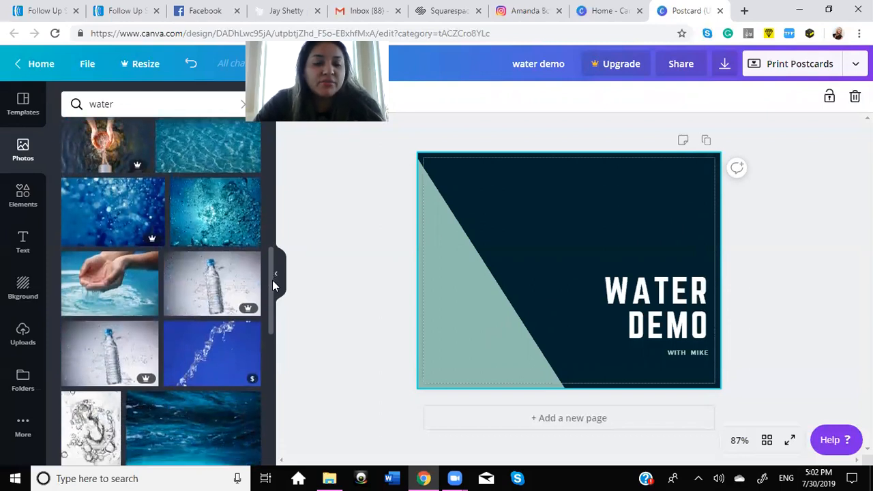
pyautogui.scroll(-2, 273, 341)
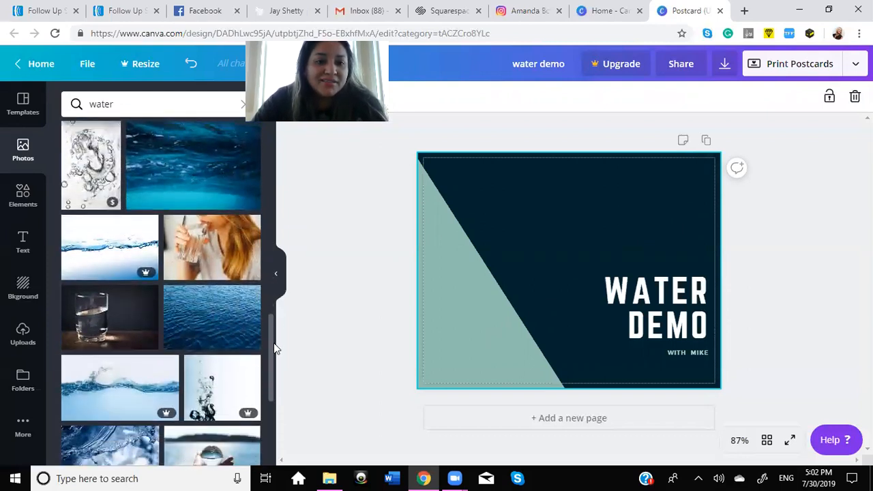
pyautogui.scroll(-1, 275, 355)
pyautogui.scroll(-3, 273, 368)
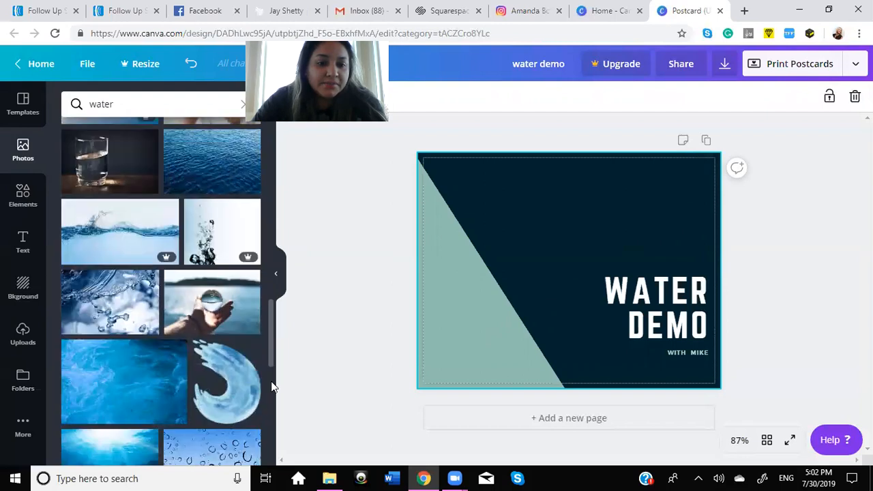
pyautogui.scroll(-6, 269, 300)
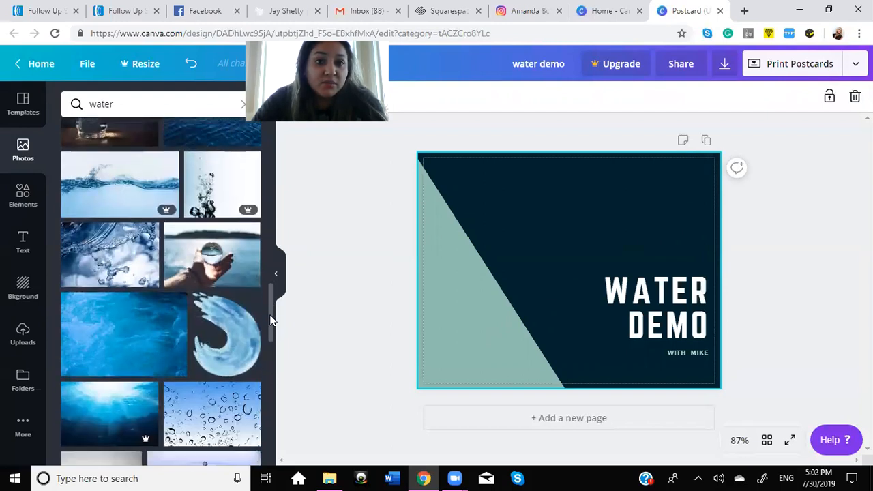
pyautogui.scroll(-1, 277, 367)
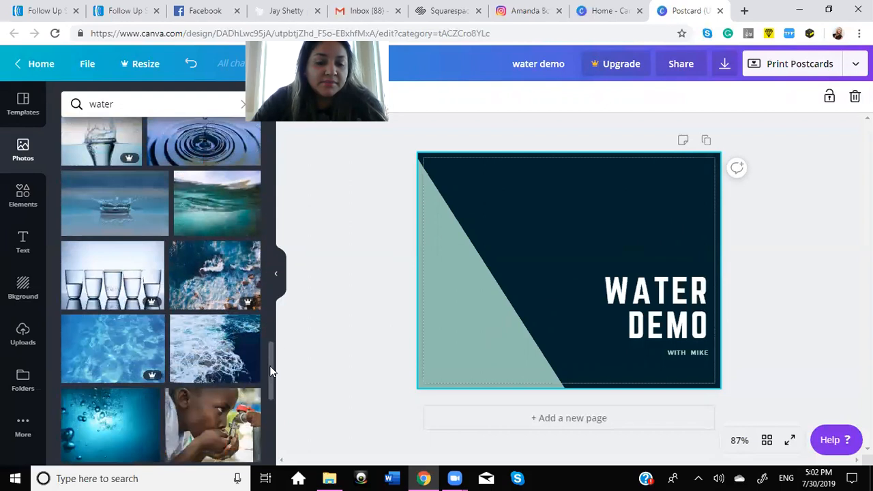
pyautogui.scroll(-6, 270, 371)
pyautogui.scroll(-4, 273, 423)
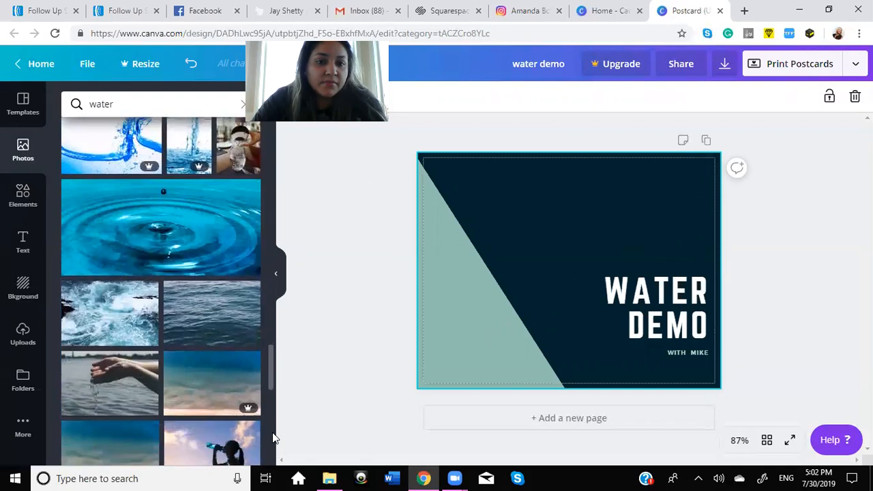
pyautogui.scroll(-5, 273, 437)
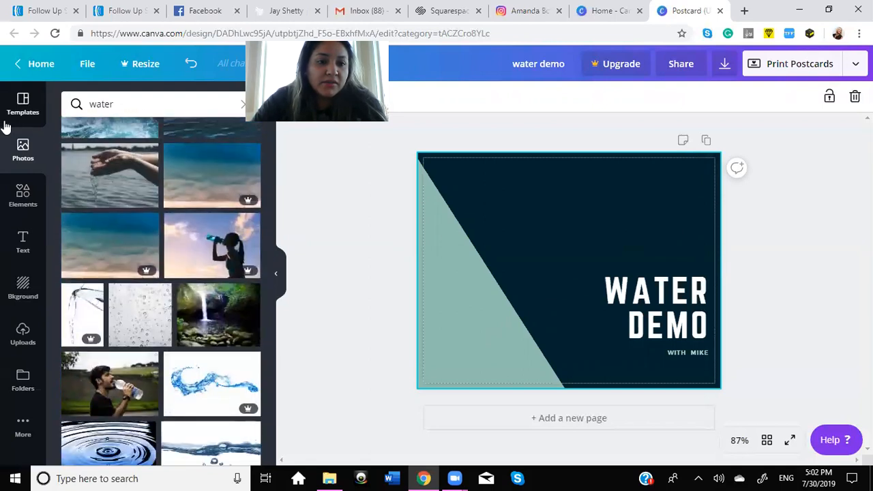
# Step: Find the uploaded image of five glasses being filled with water and add it to the postcard
pyautogui.click(24, 334)
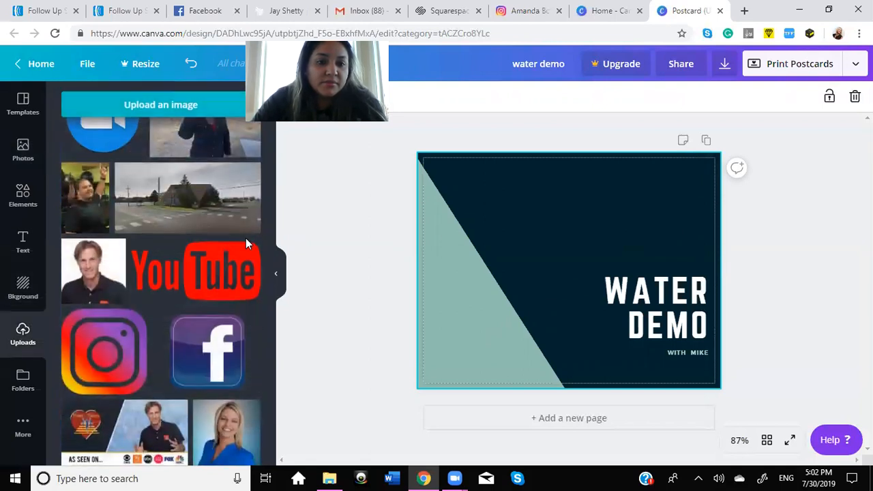
pyautogui.moveTo(269, 297); pyautogui.dragTo(276, 408)
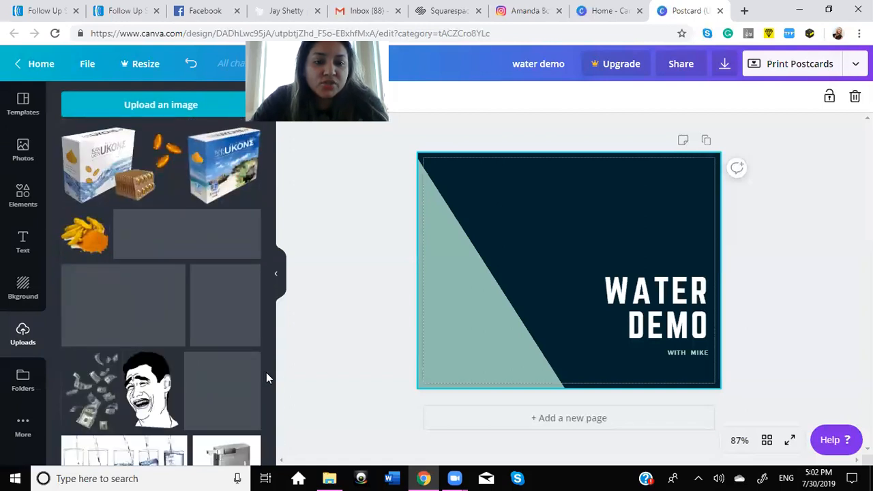
pyautogui.moveTo(271, 395); pyautogui.dragTo(272, 418)
pyautogui.click(159, 305)
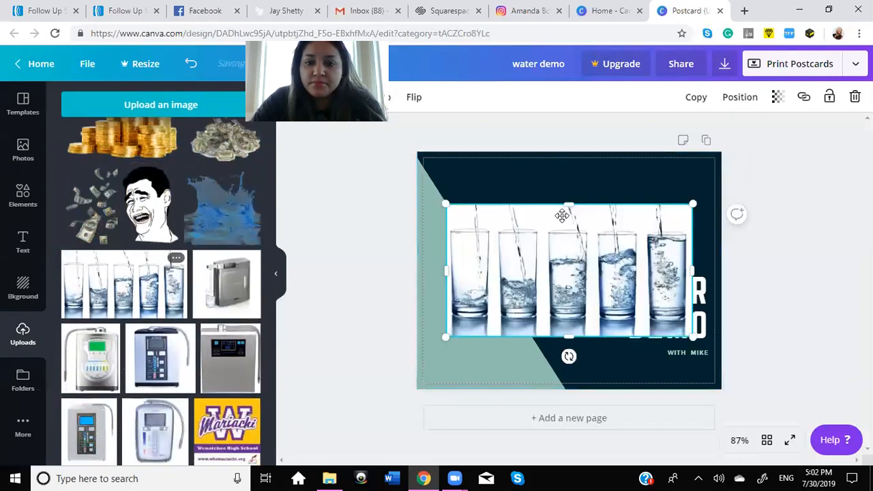
# Step: Enlarge the picture of five glasses to cover the whole postcard and send it backward behind the shapes and text
pyautogui.moveTo(408, 164); pyautogui.dragTo(362, 126)
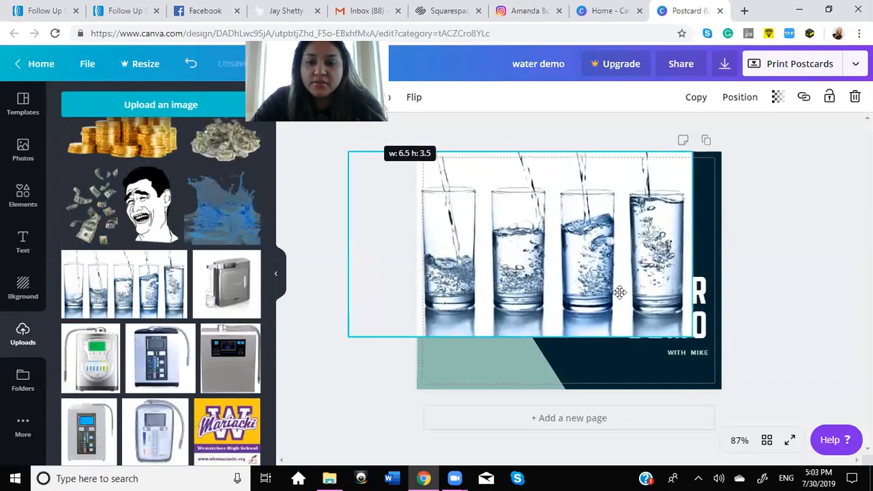
pyautogui.moveTo(753, 374); pyautogui.dragTo(782, 401)
pyautogui.click(741, 98)
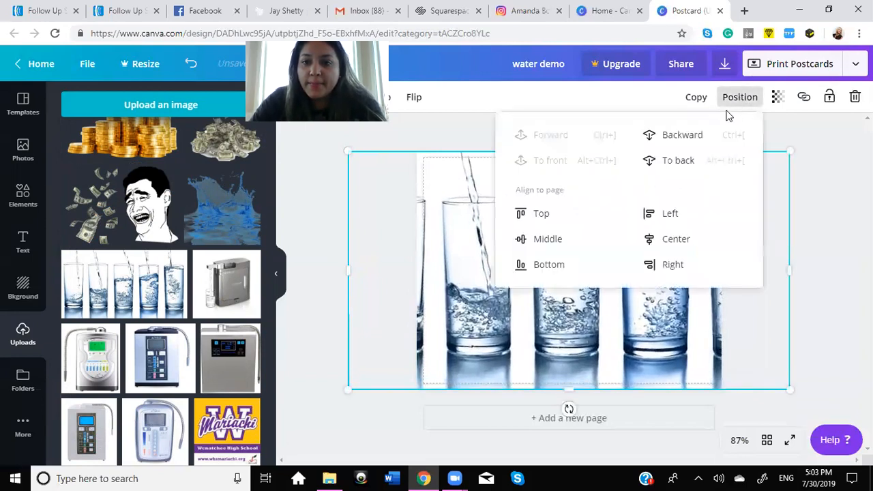
pyautogui.click(677, 134)
pyautogui.click(677, 134)
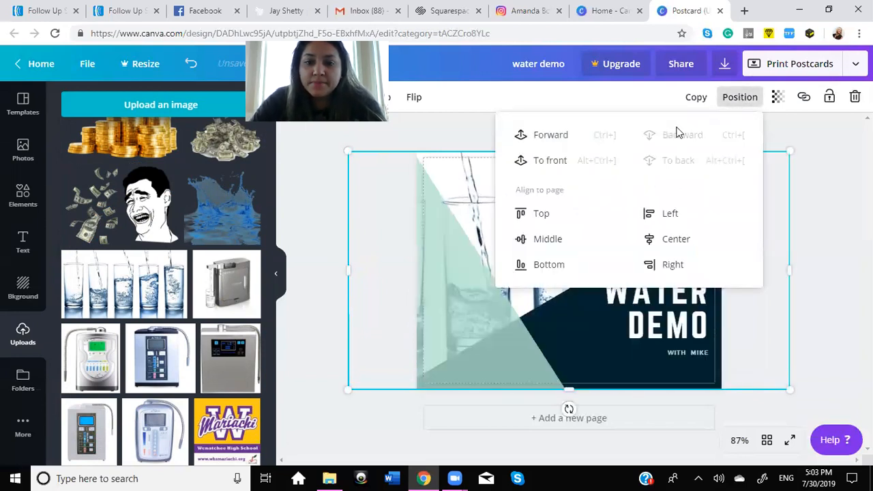
pyautogui.click(811, 152)
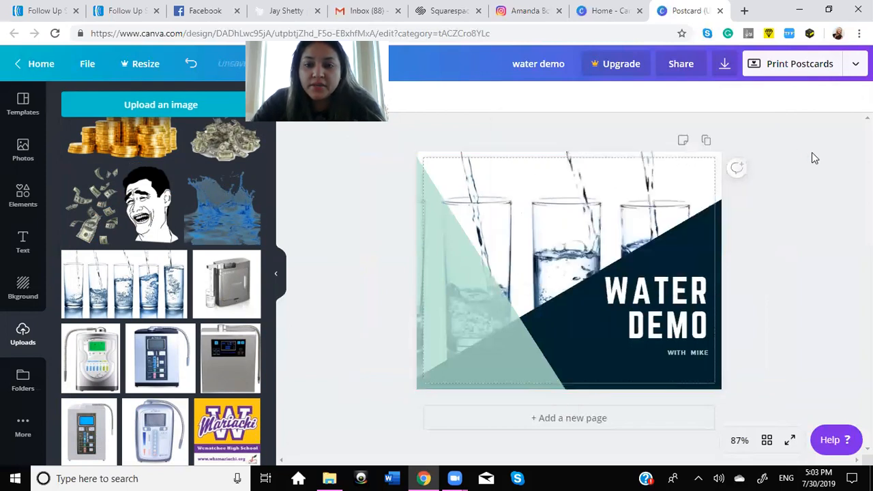
# Step: Shift the glasses picture slightly to the left within the postcard's background crop
pyautogui.click(564, 234)
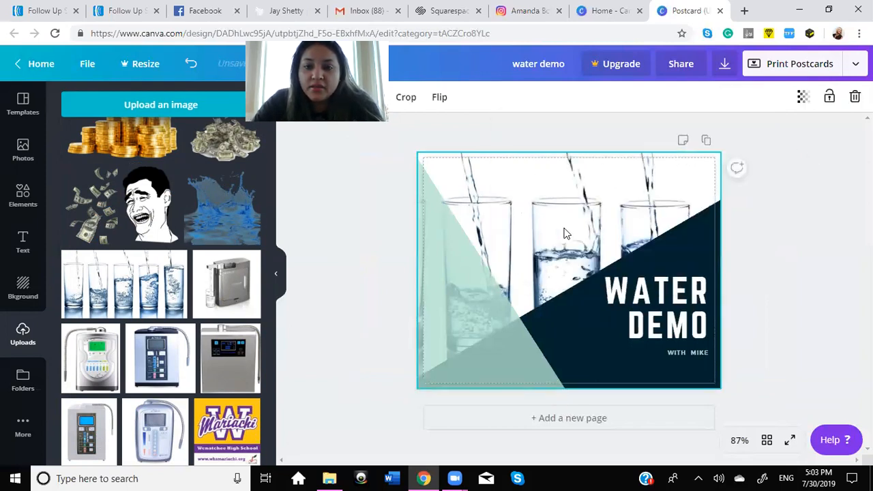
pyautogui.doubleClick(564, 232)
pyautogui.moveTo(558, 227); pyautogui.dragTo(552, 227)
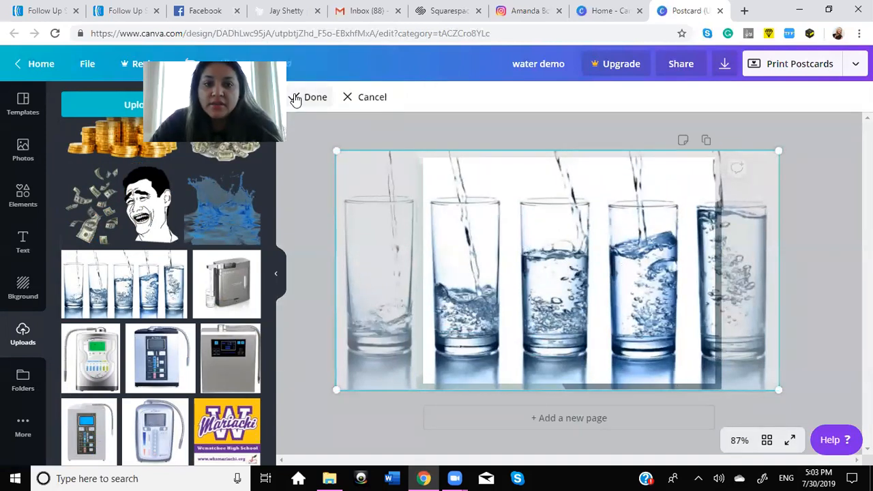
pyautogui.click(295, 96)
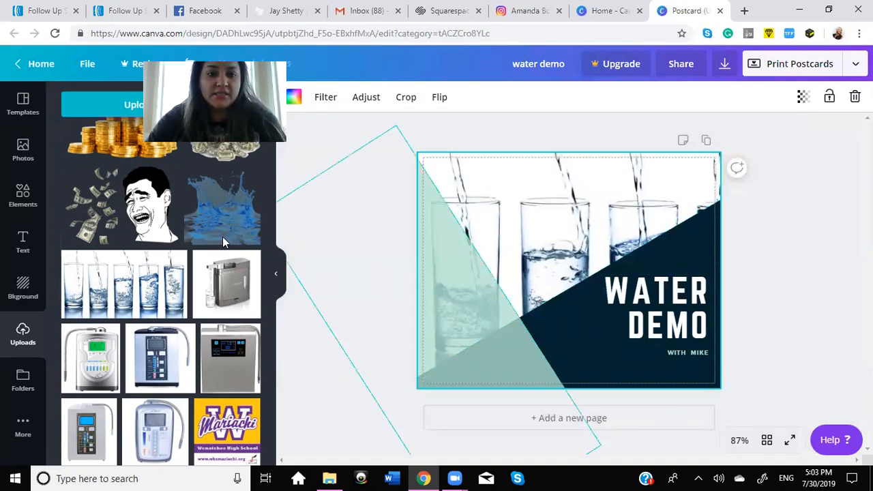
# Step: Add a heading to the postcard that reads "Thursday August 15th, 2019"
pyautogui.click(24, 247)
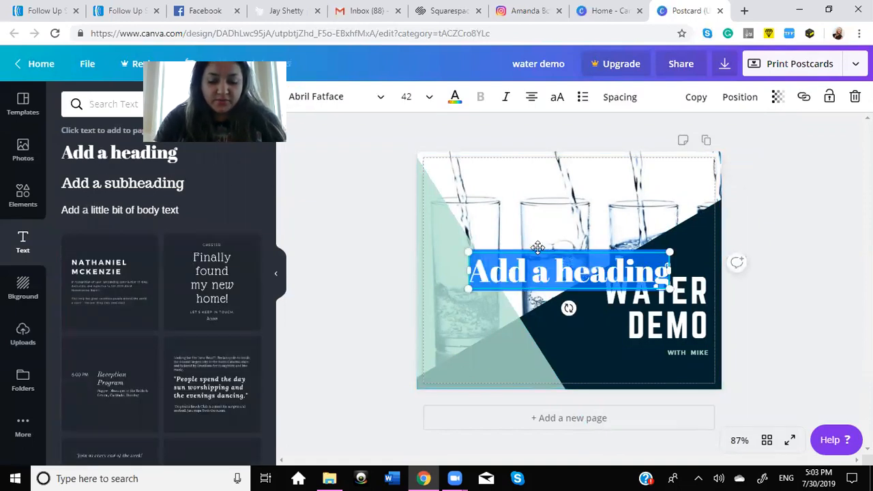
pyautogui.write('Thursday')
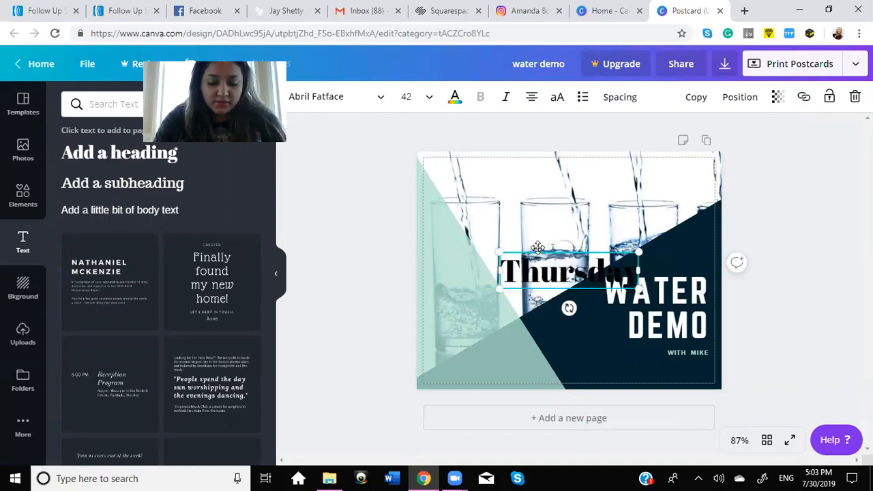
pyautogui.write(' August')
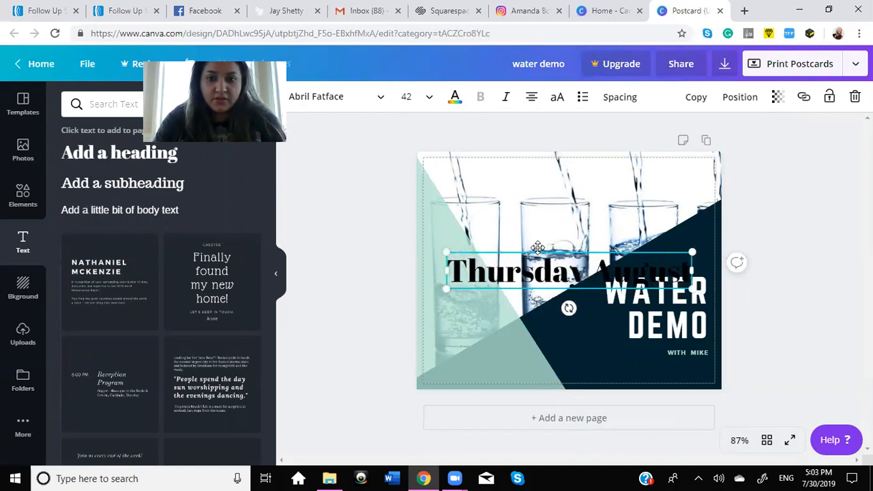
pyautogui.press('Return')
pyautogui.write('15th')
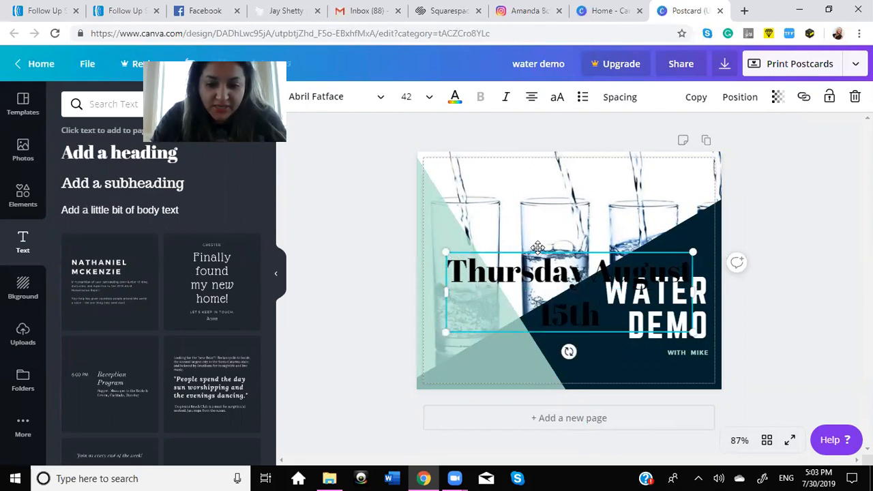
pyautogui.write(', 2019')
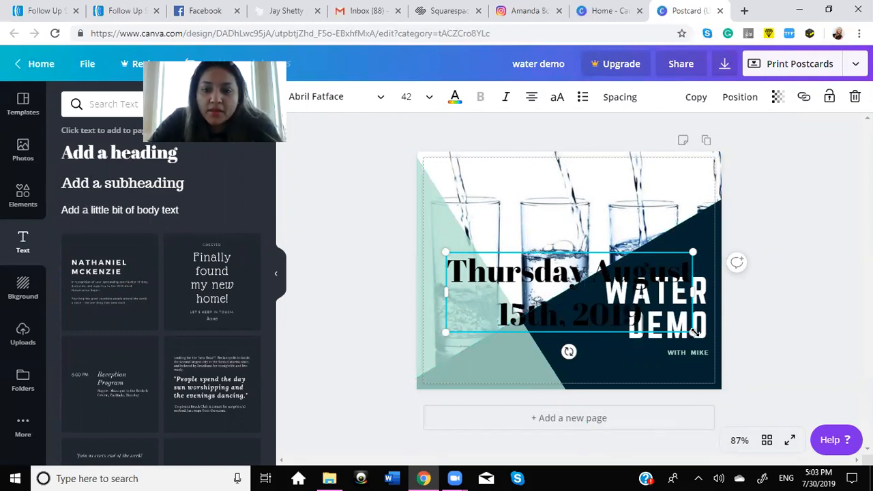
# Step: Shrink the date to size 18.7 over the mint triangle and set its font to Advent Pro Medium
pyautogui.moveTo(612, 272); pyautogui.dragTo(465, 300)
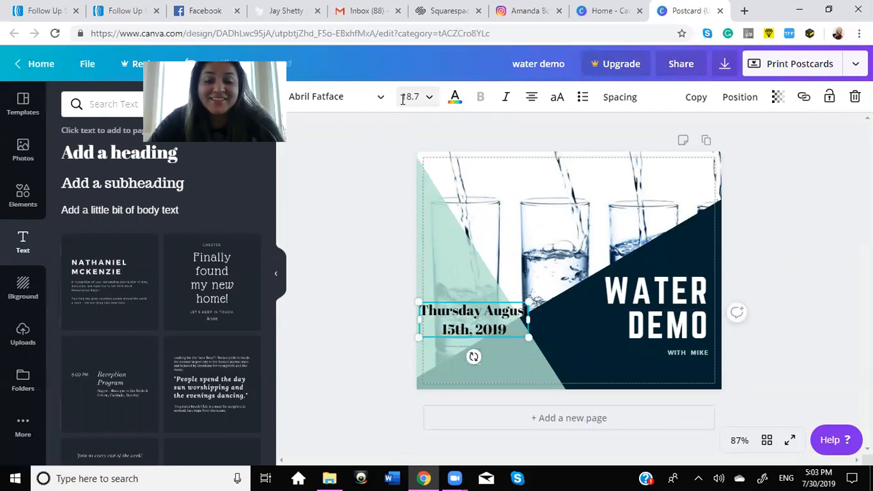
pyautogui.click(377, 101)
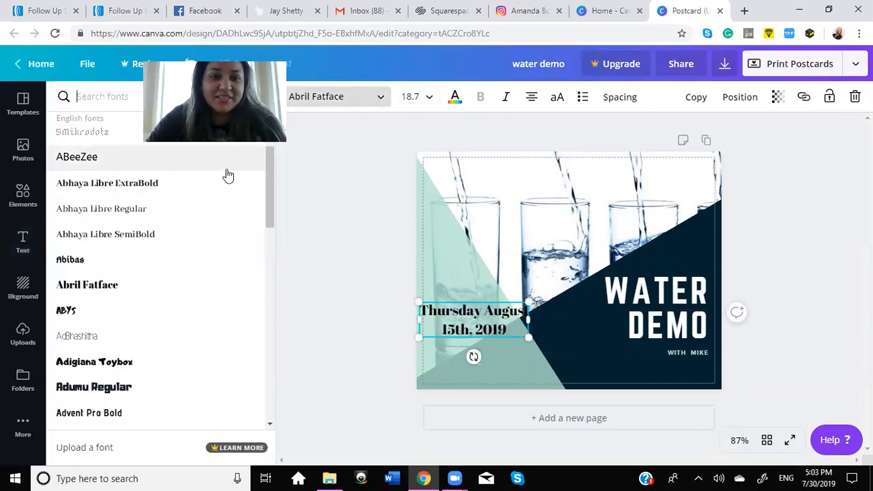
pyautogui.moveTo(269, 190); pyautogui.dragTo(273, 234)
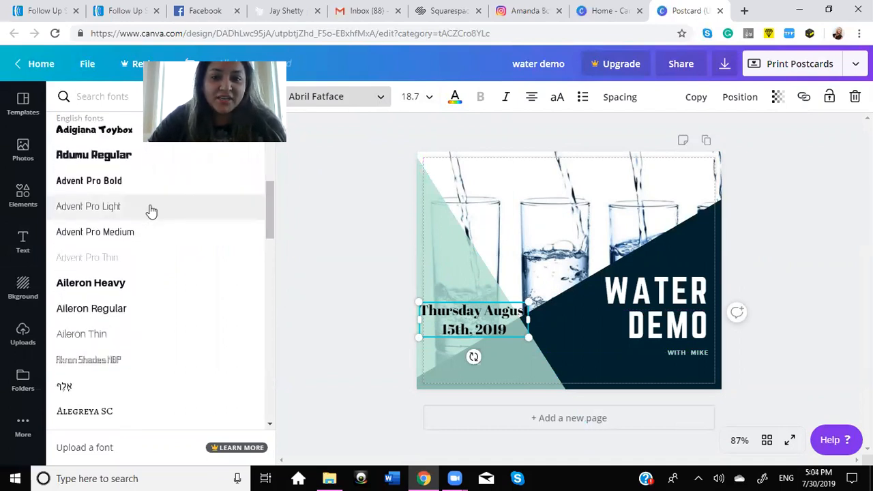
pyautogui.click(151, 212)
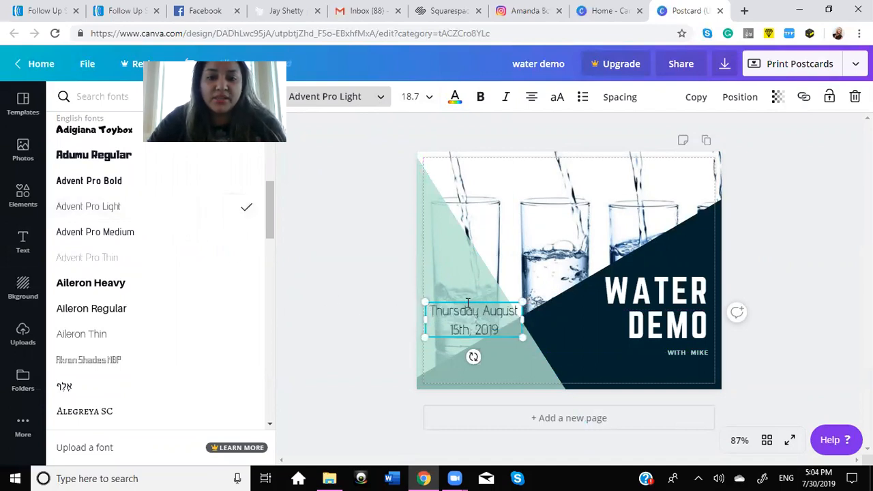
pyautogui.click(130, 234)
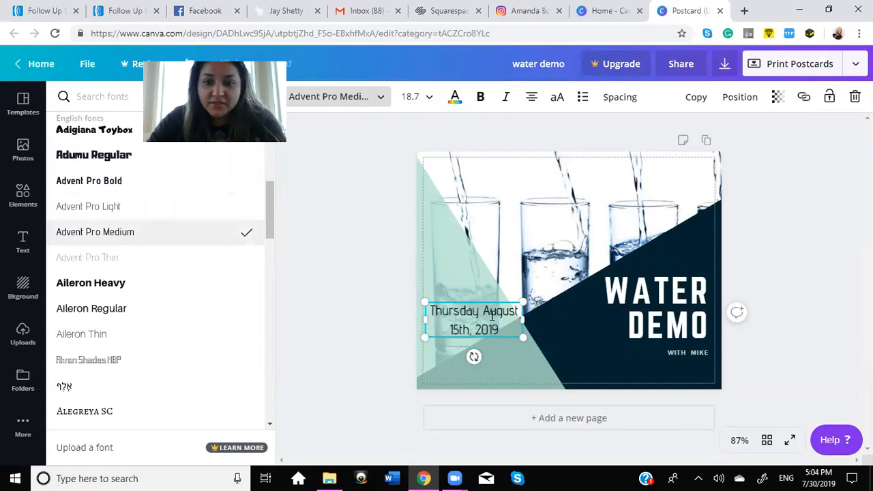
# Step: Fit the date on a single line and place it, slightly reduced, in the postcard's lower-left corner
pyautogui.moveTo(483, 301); pyautogui.dragTo(485, 326)
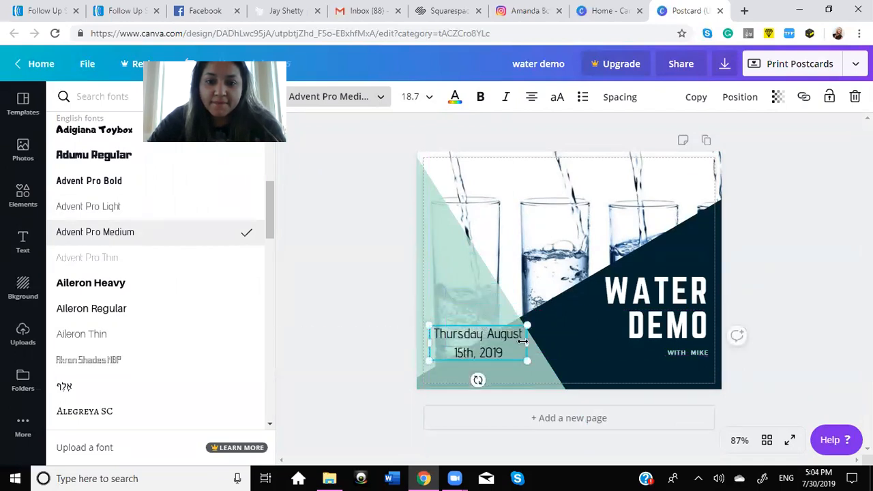
pyautogui.moveTo(576, 348); pyautogui.dragTo(576, 348)
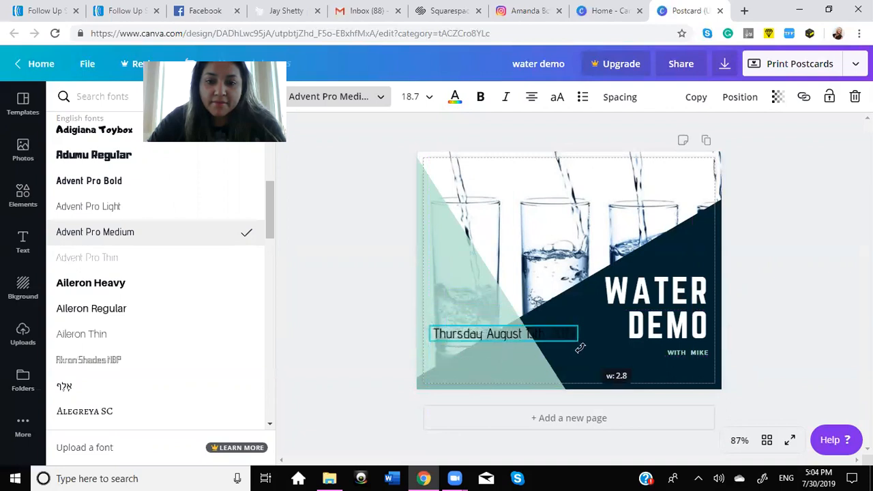
pyautogui.moveTo(485, 339); pyautogui.dragTo(482, 361)
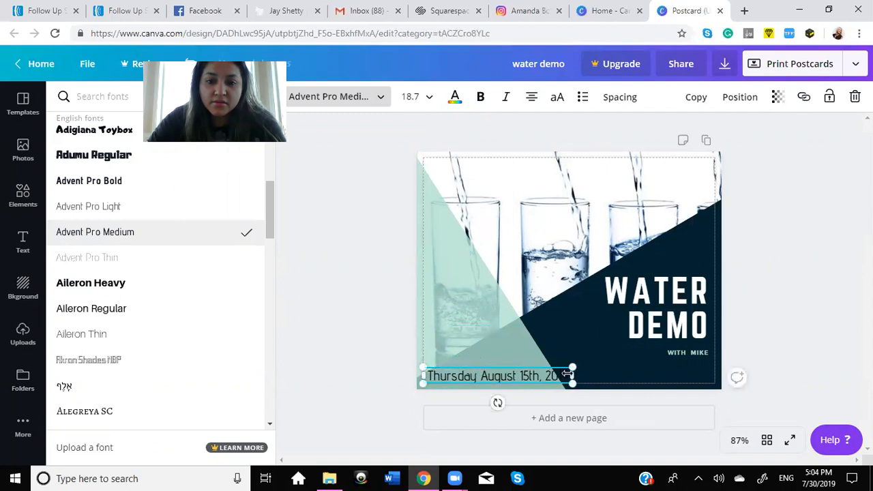
pyautogui.moveTo(572, 365); pyautogui.dragTo(513, 366)
pyautogui.click(371, 343)
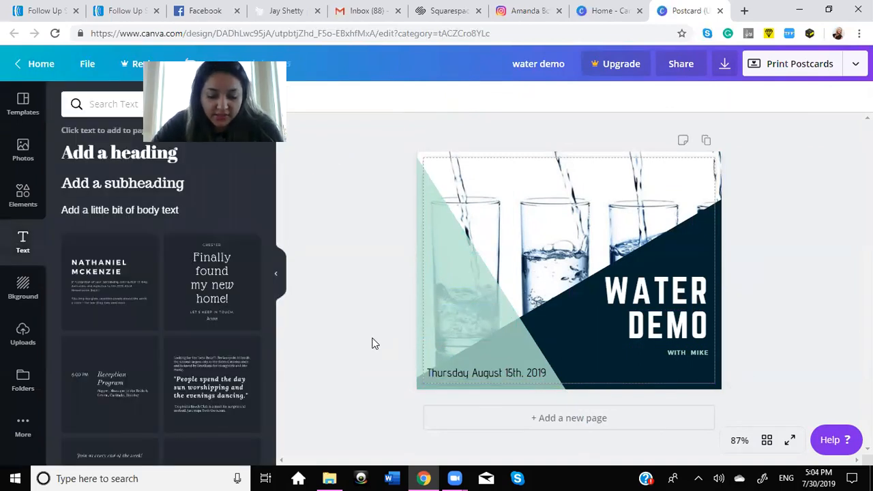
# Step: Add a heading reading "7:30pm PST" and set its font to Advent Pro Medium
pyautogui.click(107, 157)
pyautogui.write('7:30pm PST')
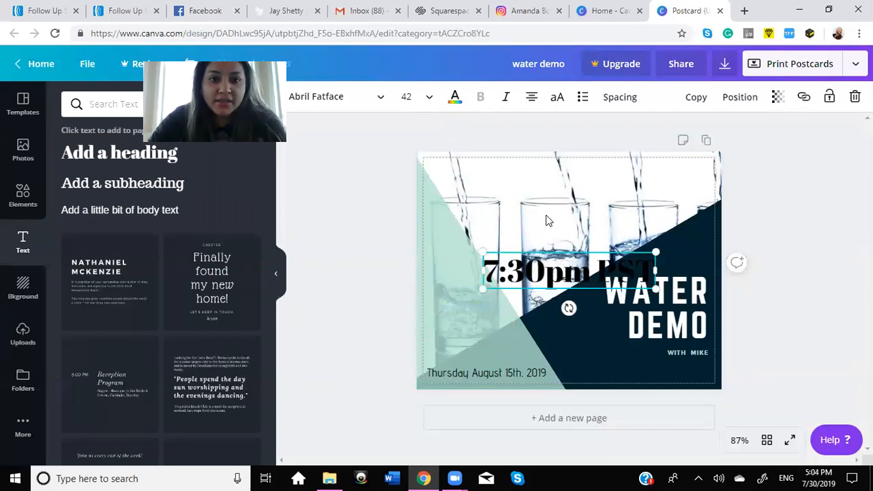
pyautogui.click(343, 102)
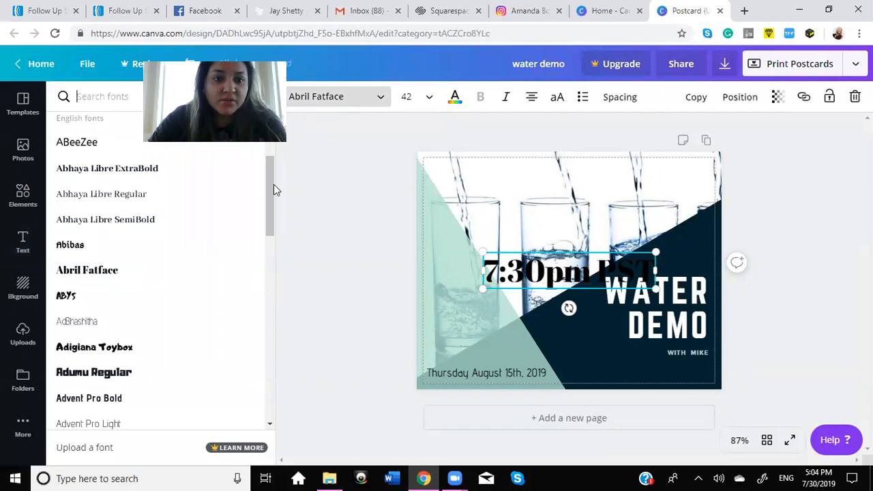
pyautogui.moveTo(274, 184); pyautogui.dragTo(273, 145)
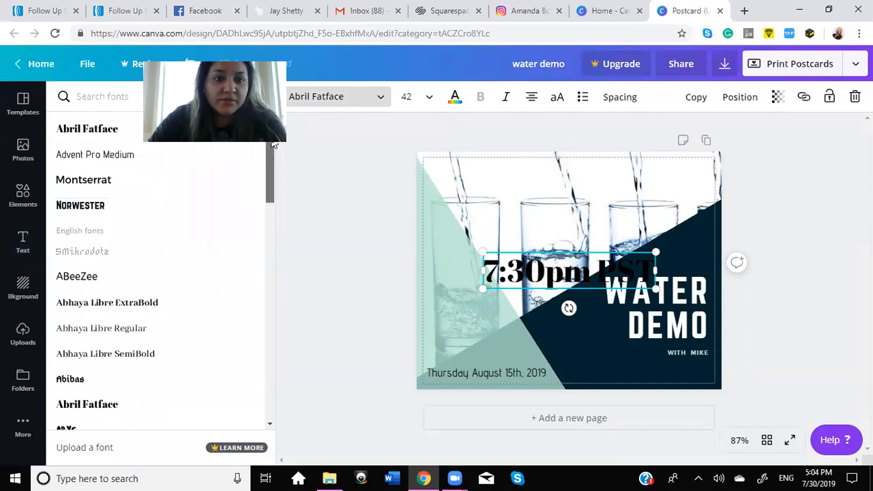
pyautogui.click(93, 154)
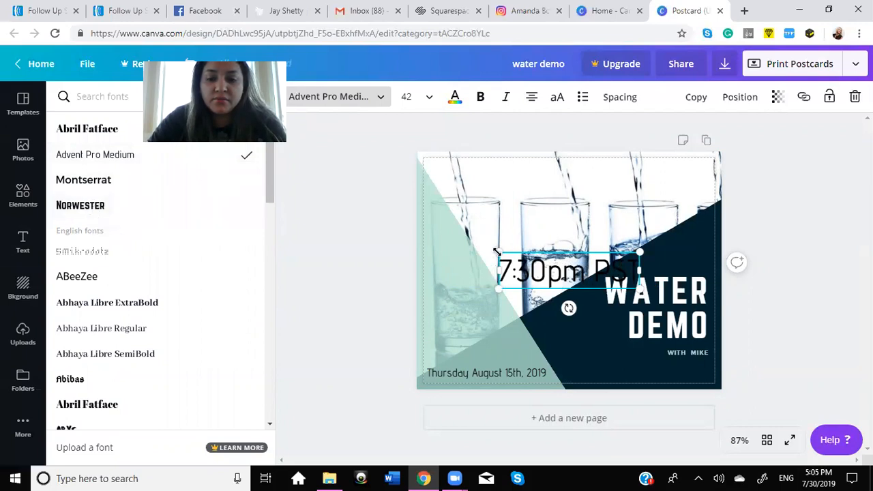
# Step: Shrink the time text to size 29.3, place it just below "WITH MIKE" and colour it mint green
pyautogui.moveTo(522, 268); pyautogui.dragTo(665, 356)
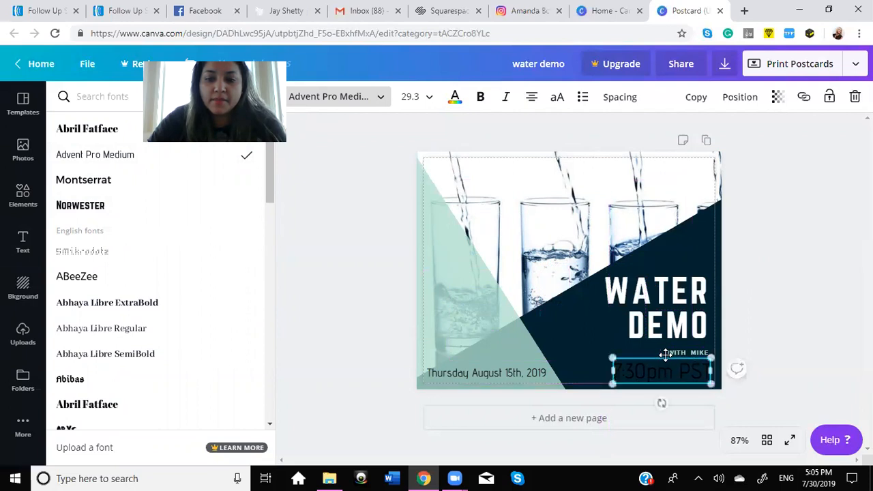
pyautogui.click(455, 98)
pyautogui.click(179, 150)
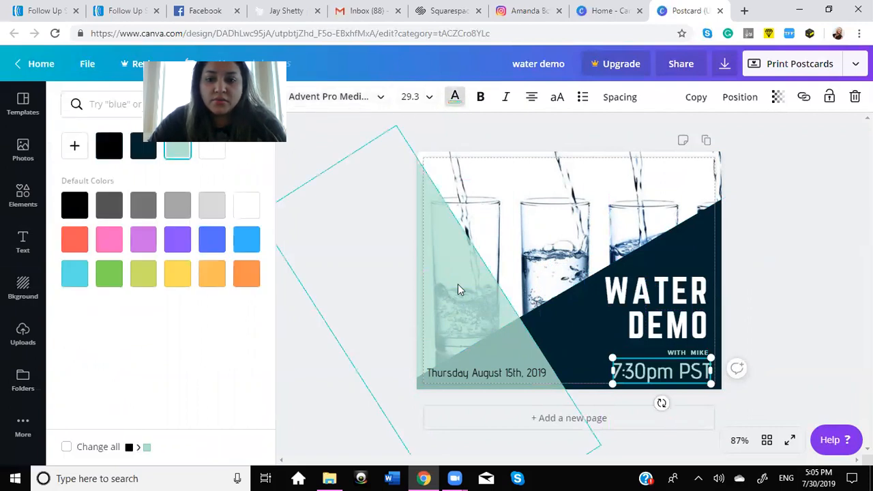
pyautogui.moveTo(647, 351); pyautogui.dragTo(648, 352)
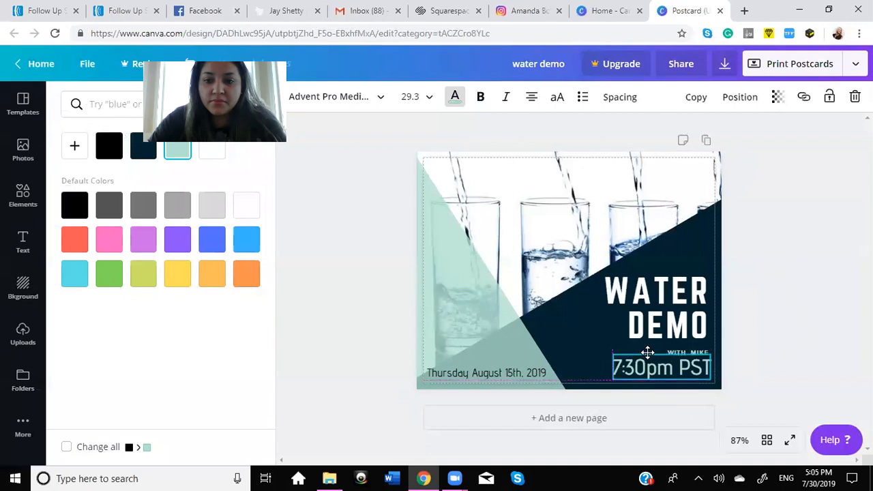
pyautogui.click(823, 369)
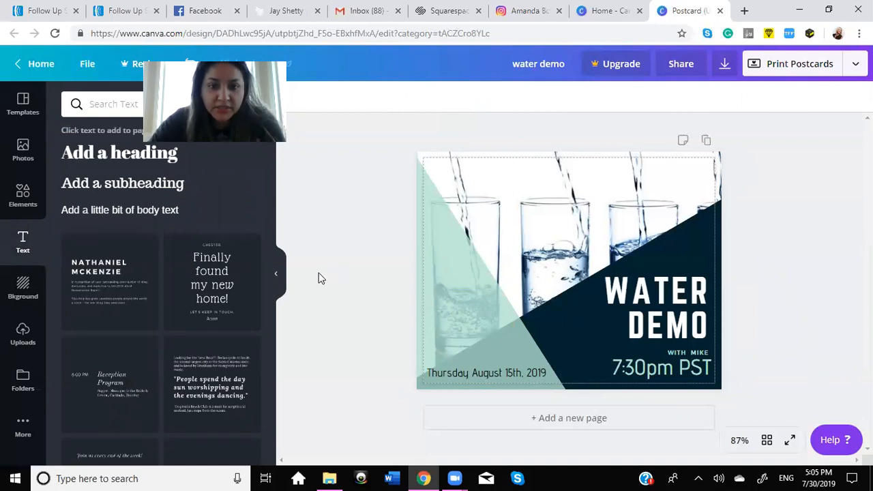
# Step: Add a heading with the event's street address on the first line and "Clubhouse" on the second
pyautogui.click(150, 156)
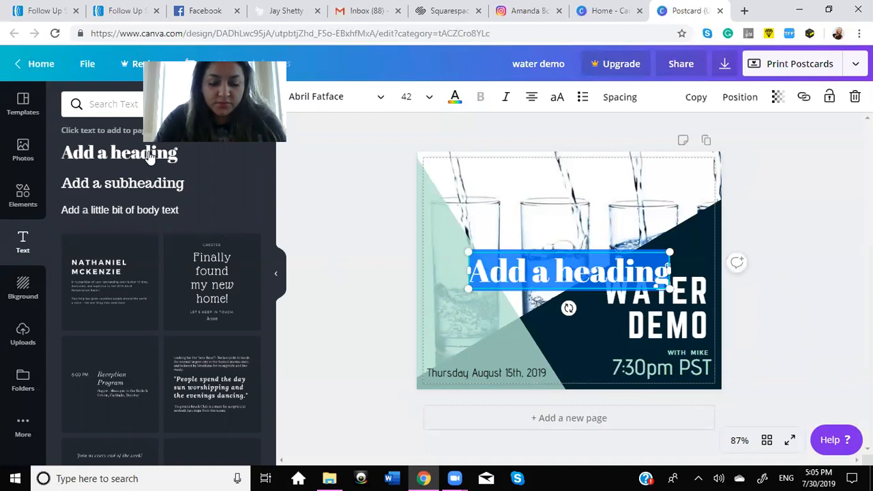
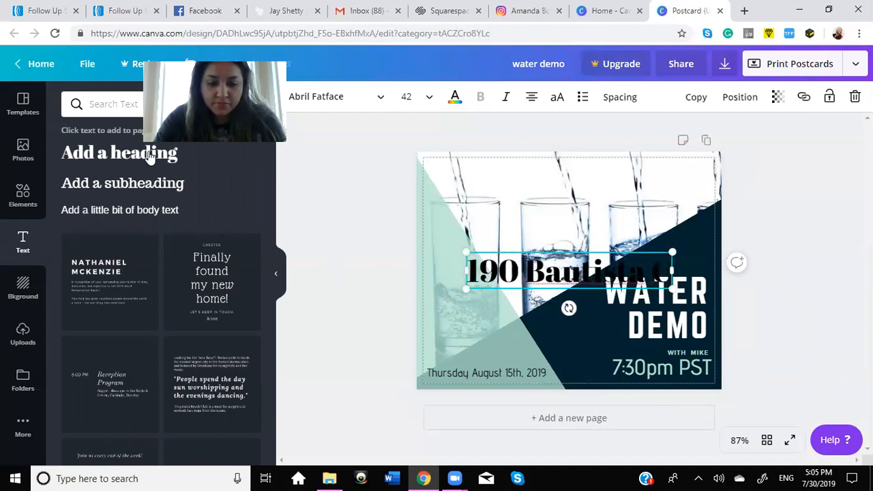
pyautogui.write('.')
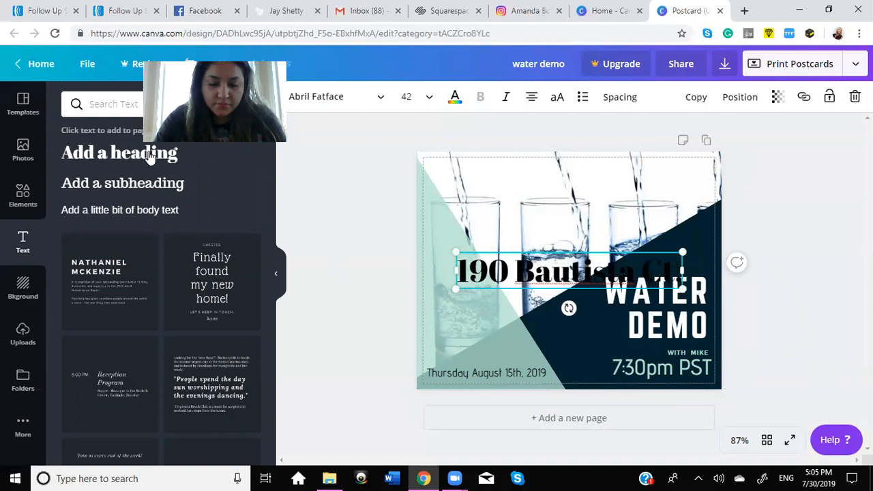
pyautogui.press('BackSpace')
pyautogui.press('Return')
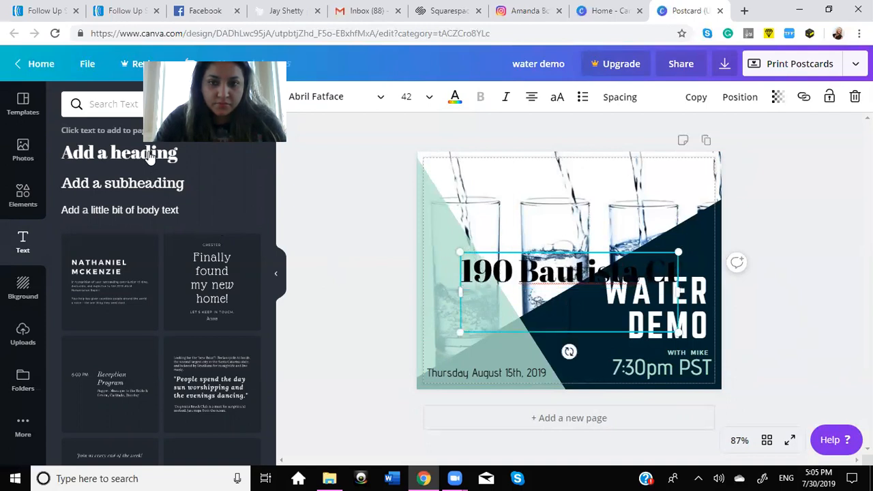
pyautogui.write('Clubhouse')
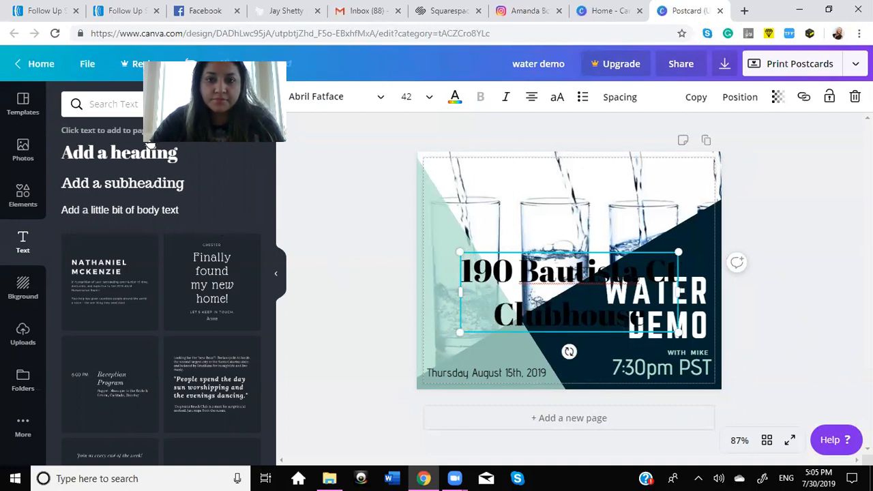
# Step: Left-align the address text, shrink it to size 20.3 and place it just above the date
pyautogui.click(532, 99)
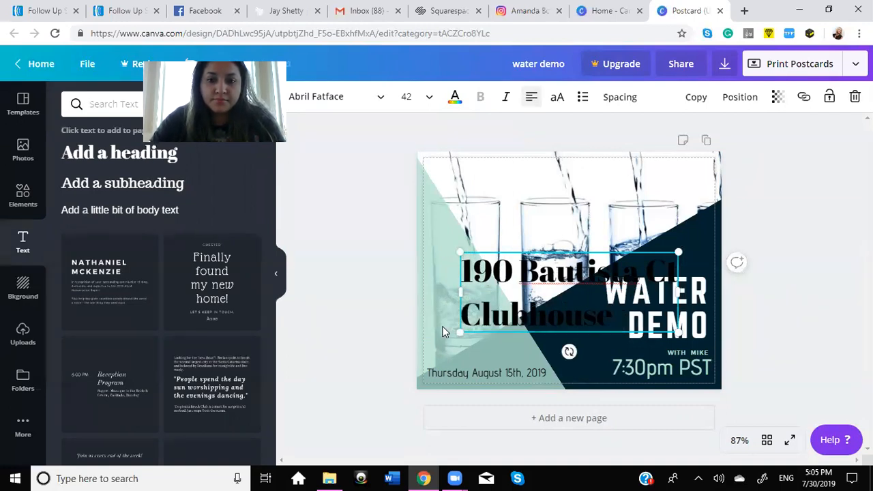
pyautogui.moveTo(460, 251); pyautogui.dragTo(448, 324)
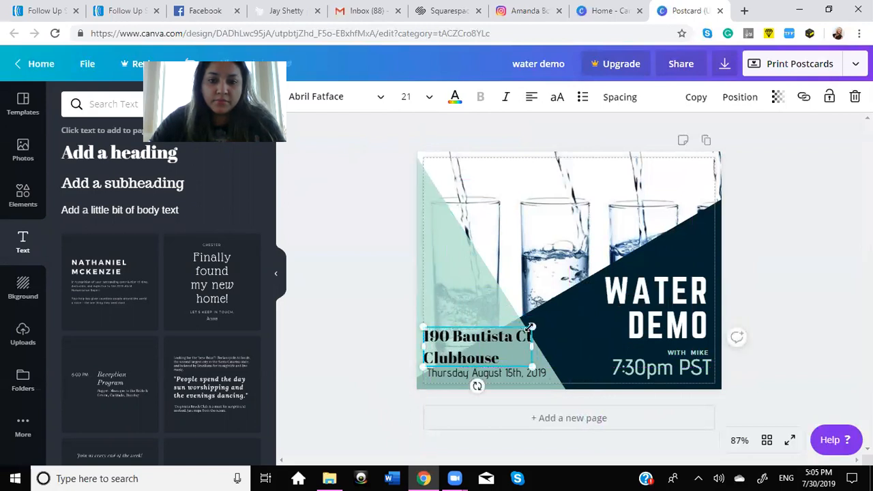
pyautogui.moveTo(525, 332); pyautogui.dragTo(527, 331)
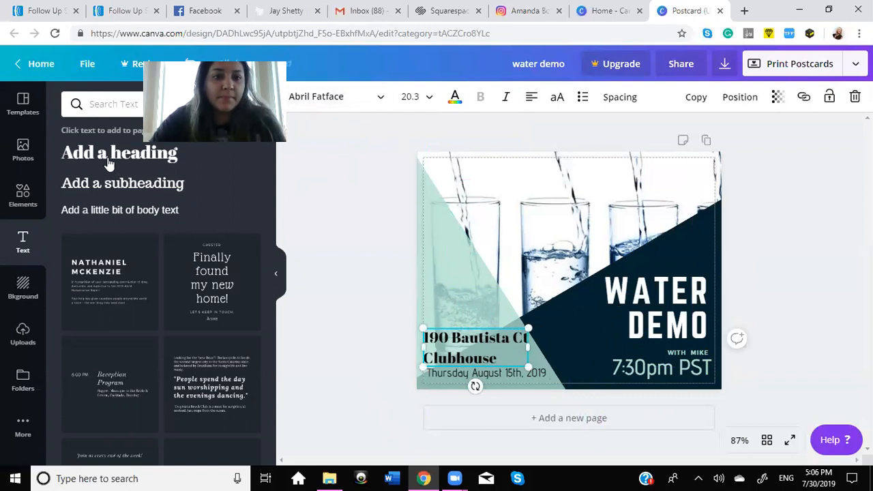
# Step: Set both address lines to Advent Pro Medium, left-aligned, in a box wide enough to keep the street on one line
pyautogui.click(333, 101)
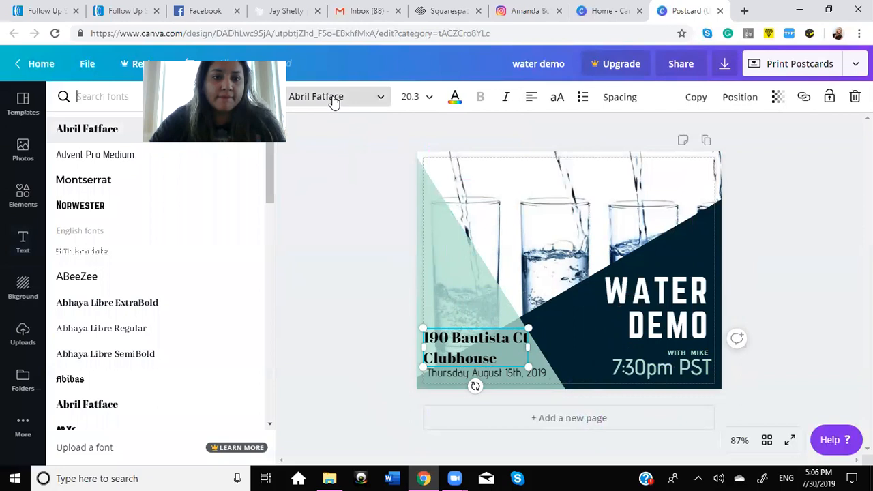
pyautogui.click(111, 156)
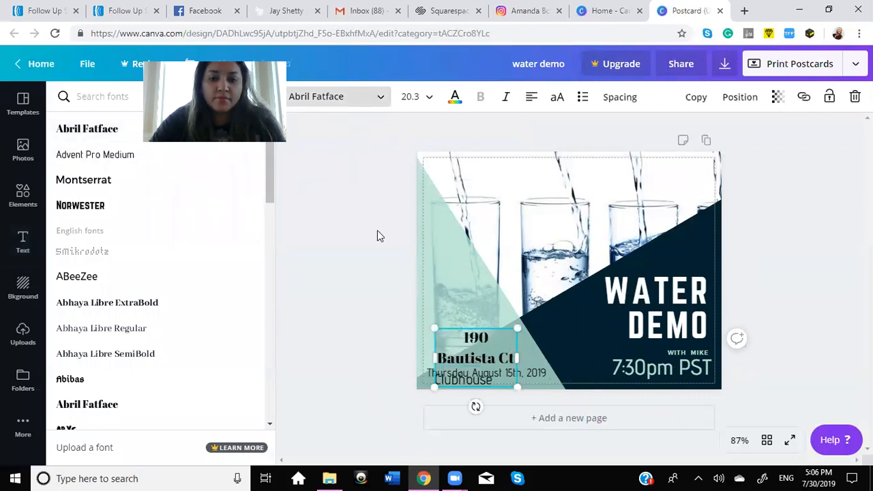
pyautogui.moveTo(540, 356); pyautogui.dragTo(550, 356)
pyautogui.moveTo(496, 360); pyautogui.dragTo(442, 339)
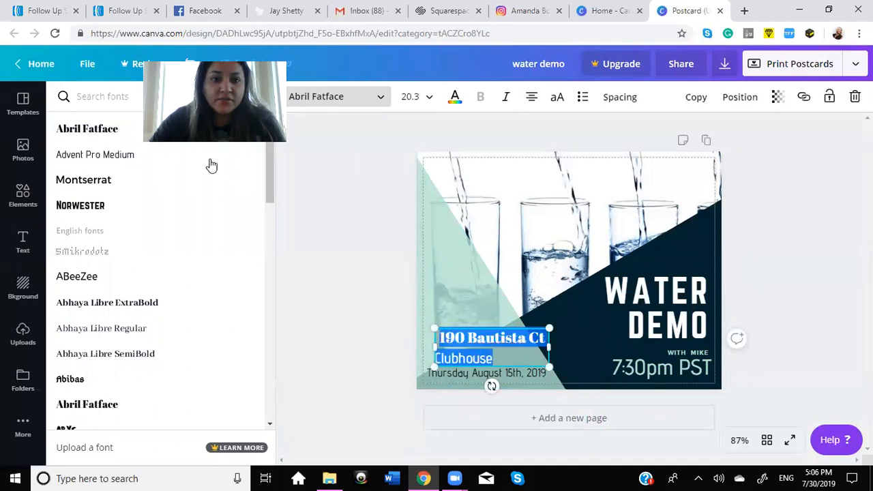
pyautogui.click(136, 155)
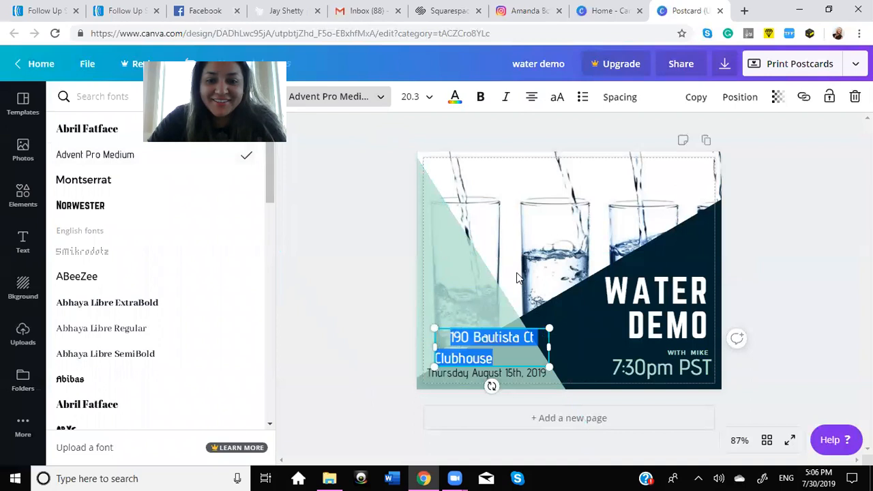
pyautogui.click(450, 336)
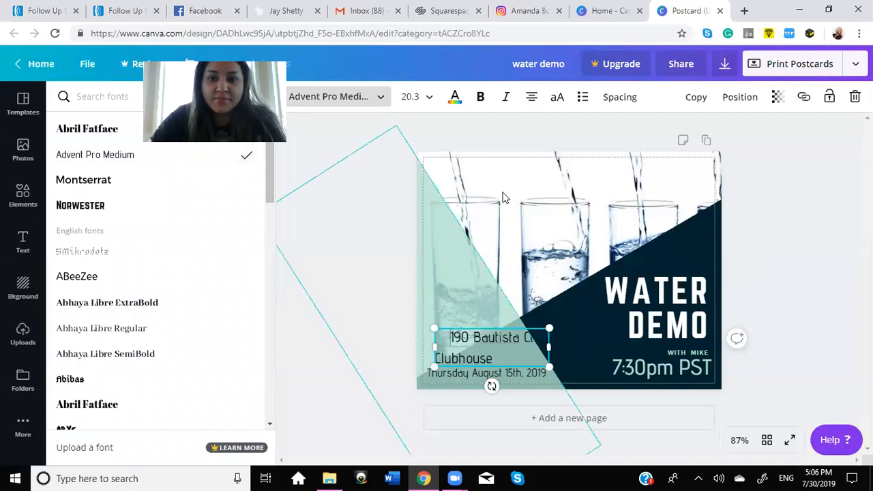
pyautogui.click(530, 98)
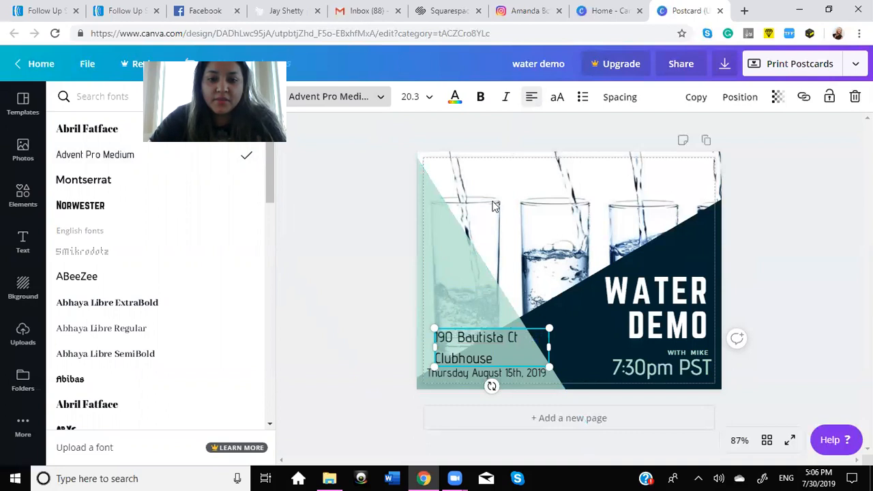
# Step: Nudge the address block slightly left so its edge roughly lines up with the date below it
pyautogui.click(348, 304)
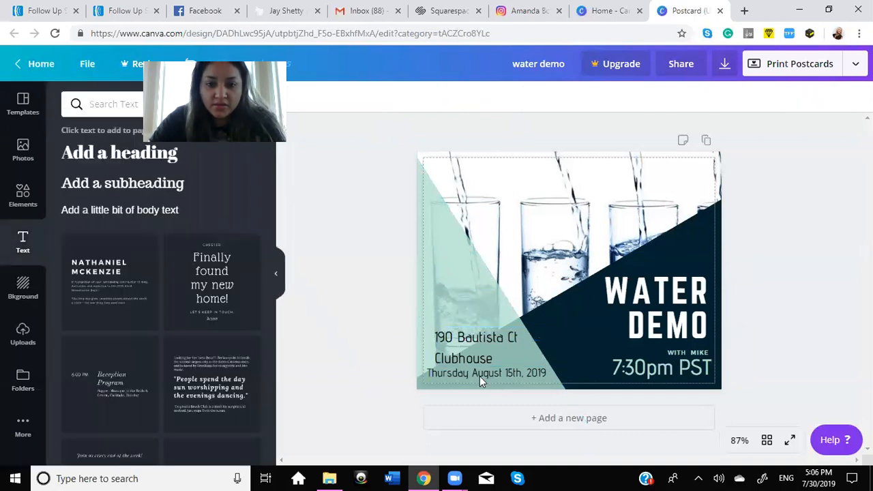
pyautogui.moveTo(482, 347); pyautogui.dragTo(474, 346)
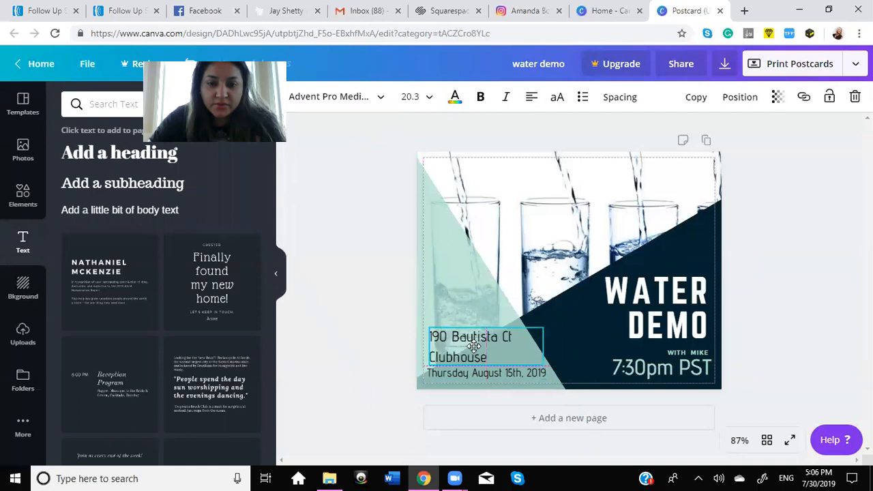
pyautogui.click(386, 315)
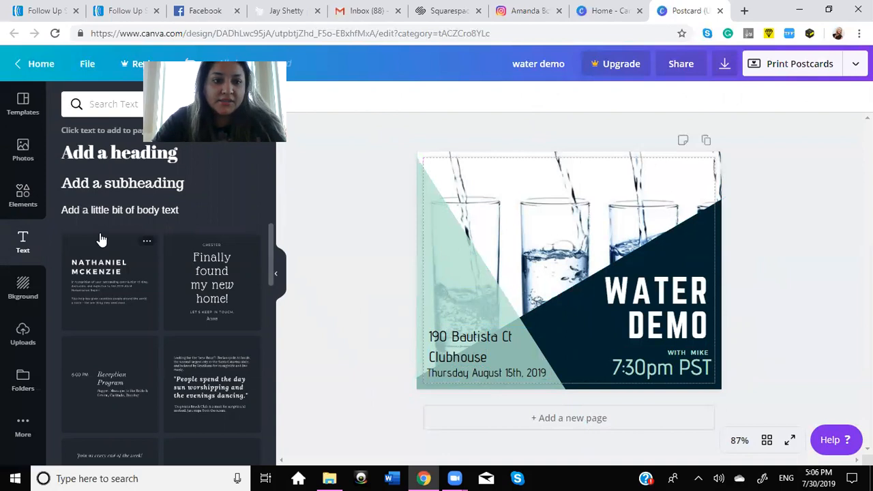
# Step: Search the photo library for "pizza" in place of "water"
pyautogui.click(24, 154)
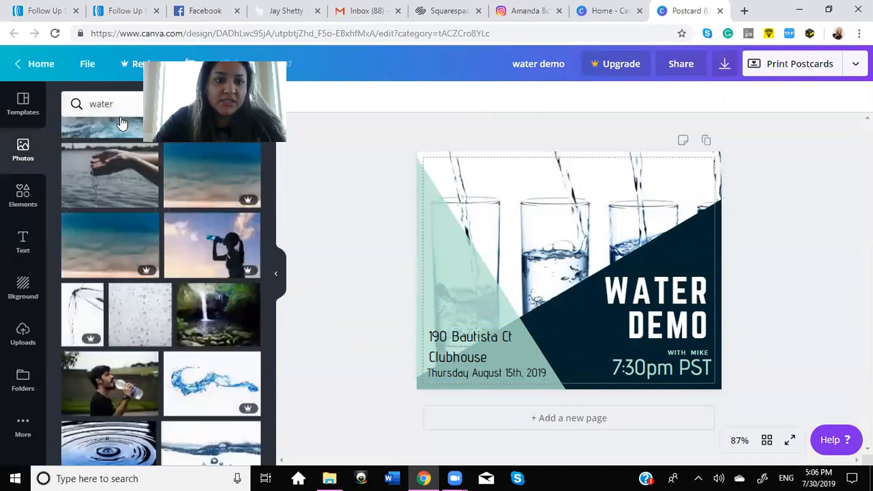
pyautogui.click(116, 104)
pyautogui.press('BackSpace')
pyautogui.press('BackSpace')
pyautogui.press('BackSpace')
pyautogui.press('BackSpace')
pyautogui.press('BackSpace')
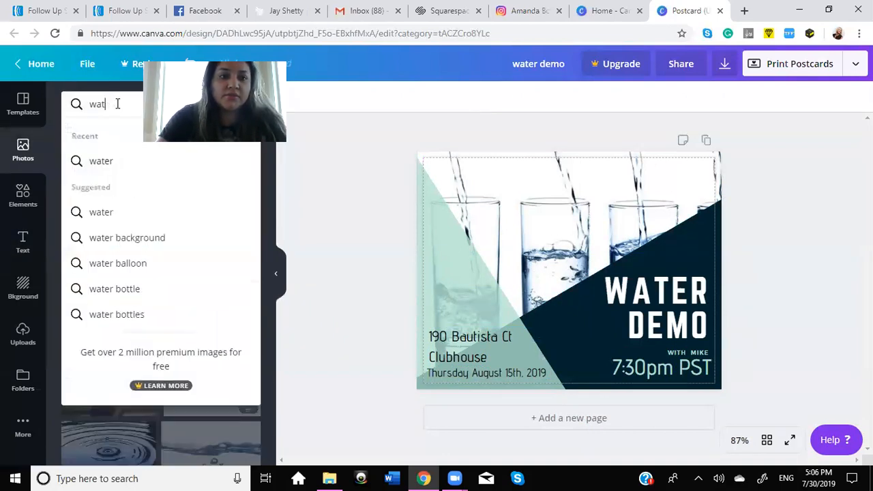
pyautogui.write('pizza')
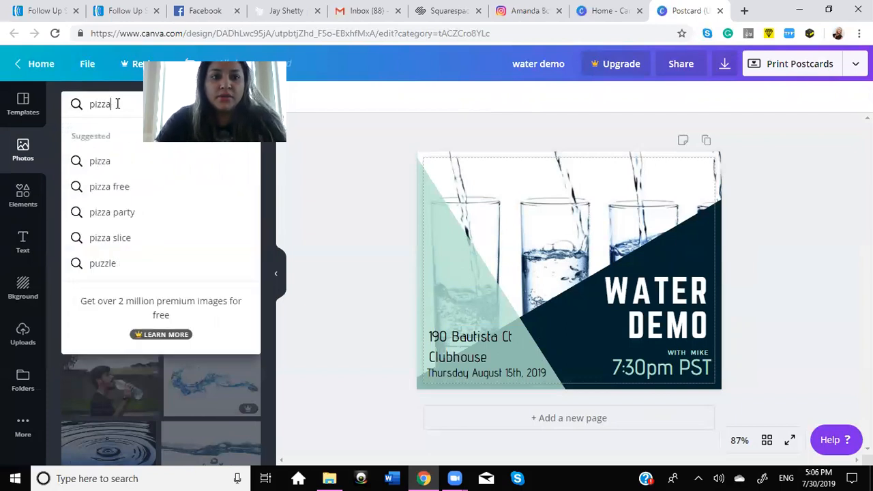
pyautogui.press('Return')
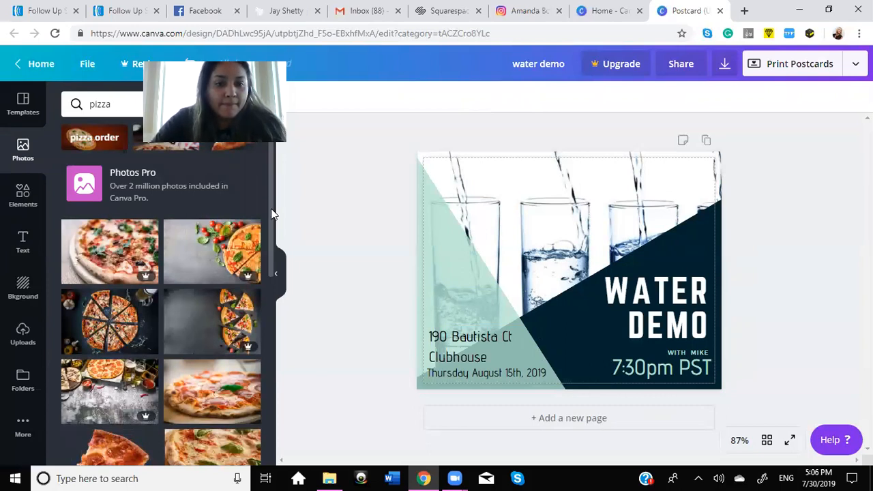
# Step: Add the free upright photo of a pizza with basil leaves on a dark background to the postcard
pyautogui.scroll(-3, 275, 263)
pyautogui.scroll(-2, 276, 279)
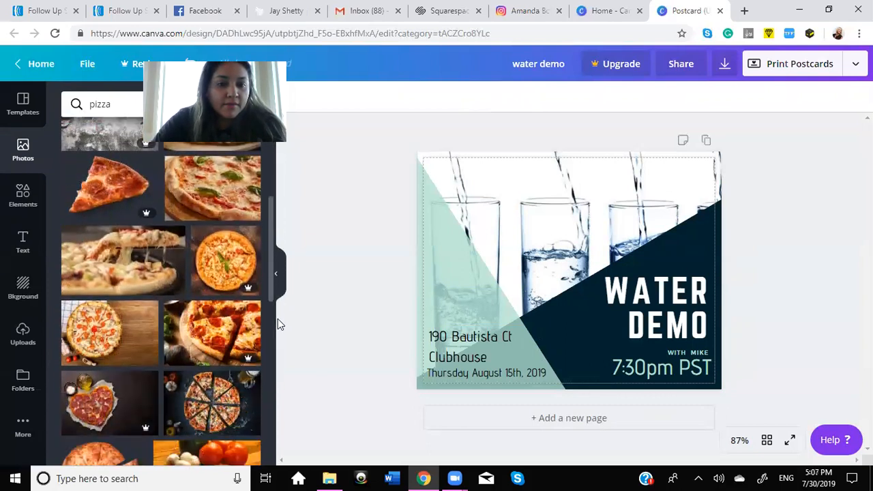
pyautogui.scroll(-7, 279, 348)
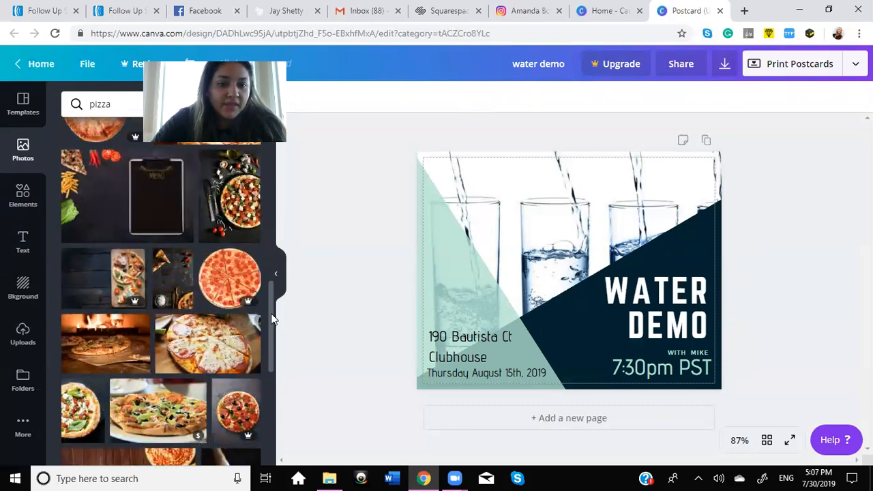
pyautogui.scroll(-2, 270, 320)
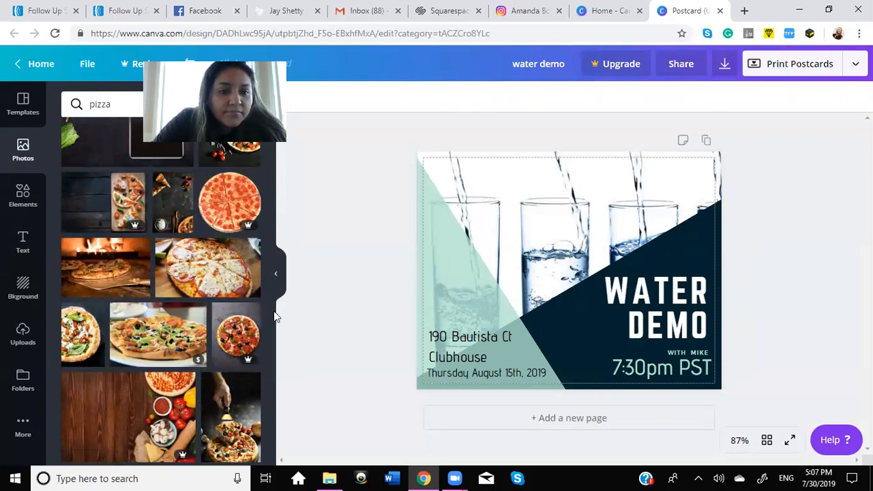
pyautogui.moveTo(271, 316); pyautogui.dragTo(272, 337)
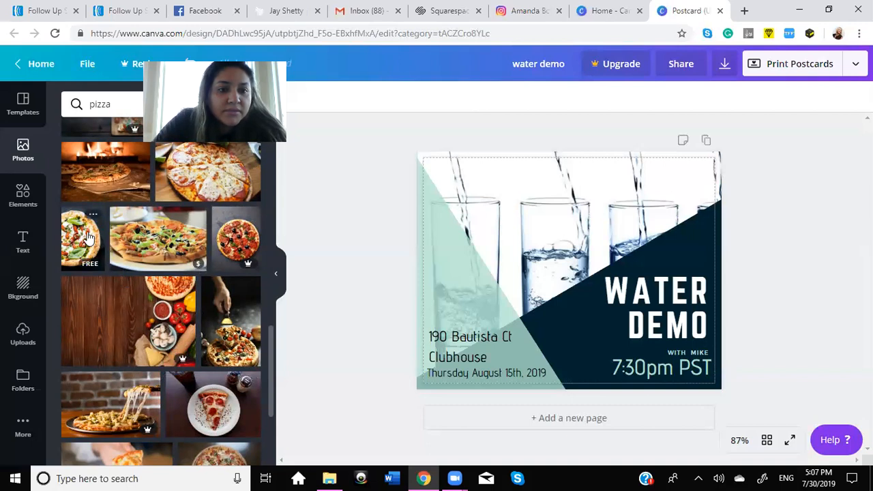
pyautogui.click(535, 201)
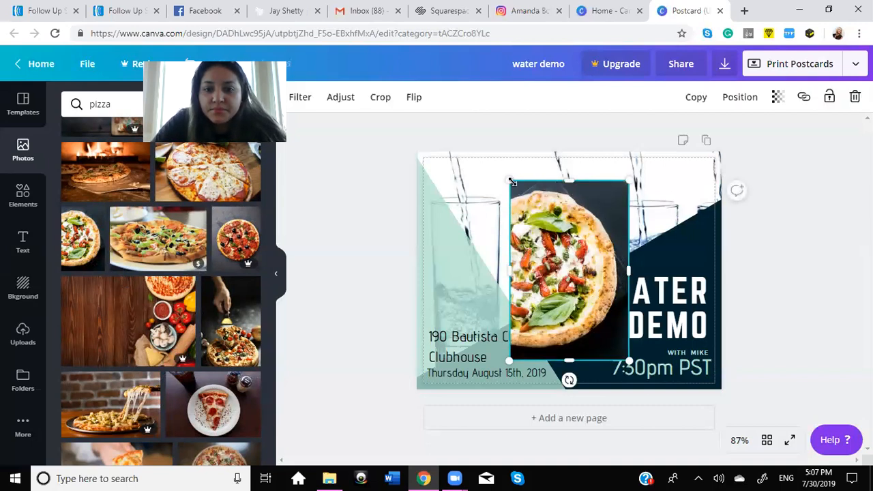
# Step: Shrink the pizza photo and place it over the leftmost water glass, above the address
pyautogui.moveTo(510, 182); pyautogui.dragTo(542, 229)
pyautogui.moveTo(582, 286); pyautogui.dragTo(491, 229)
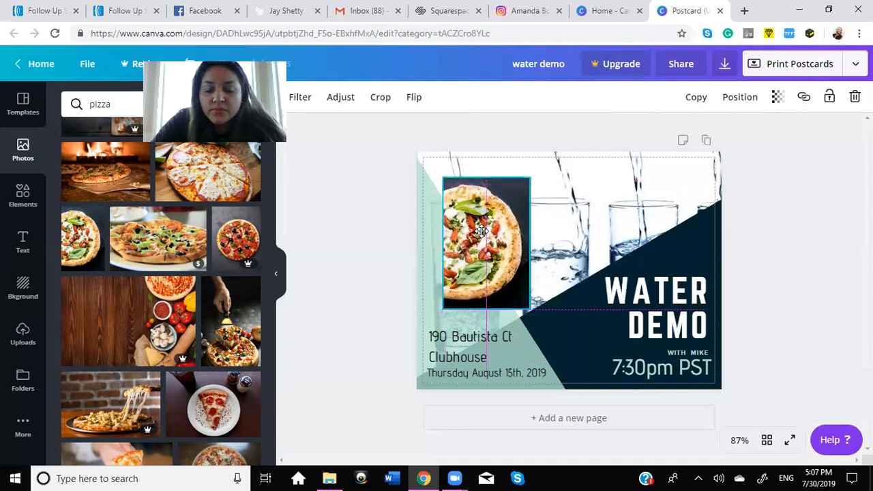
pyautogui.moveTo(480, 232); pyautogui.dragTo(475, 232)
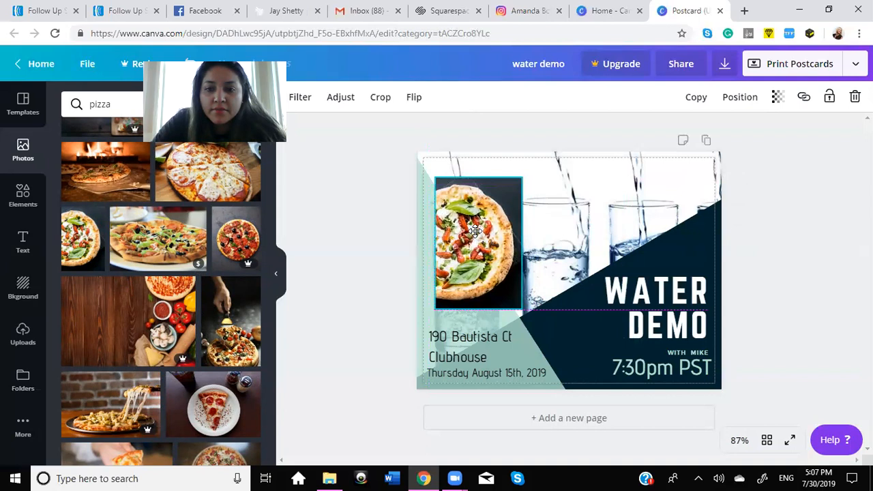
pyautogui.click(351, 239)
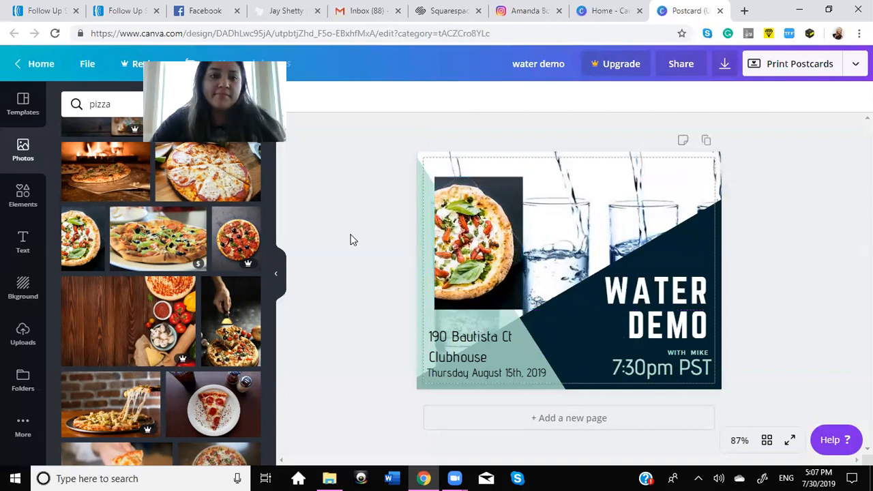
# Step: Add a heading to the postcard that reads "PIZZA will be provided"
pyautogui.click(23, 246)
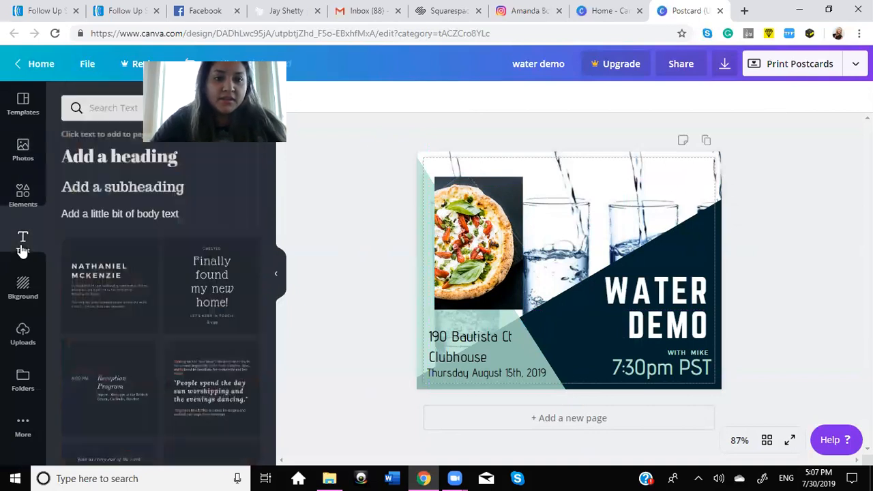
pyautogui.click(147, 157)
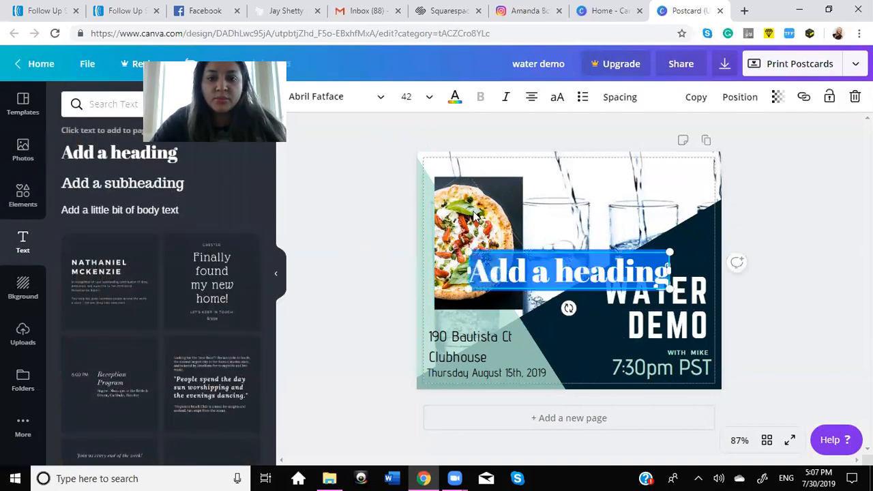
pyautogui.write('PIZZA')
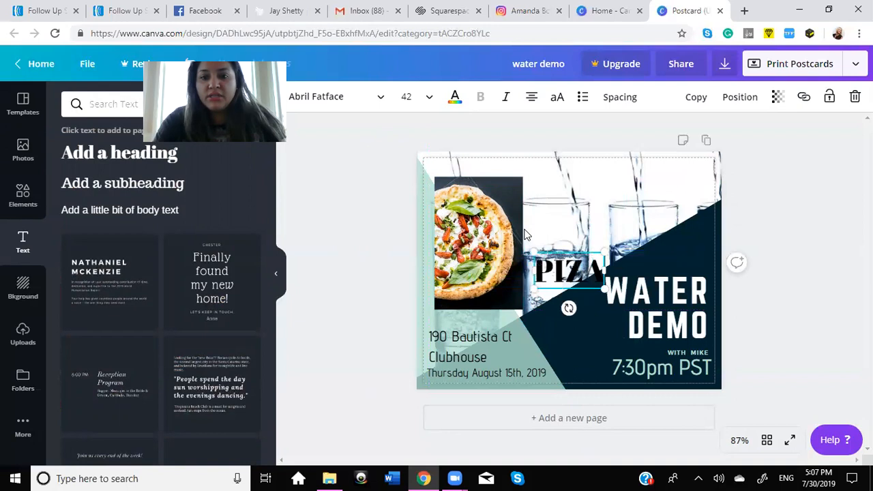
pyautogui.press('BackSpace')
pyautogui.press('BackSpace')
pyautogui.press('BackSpace')
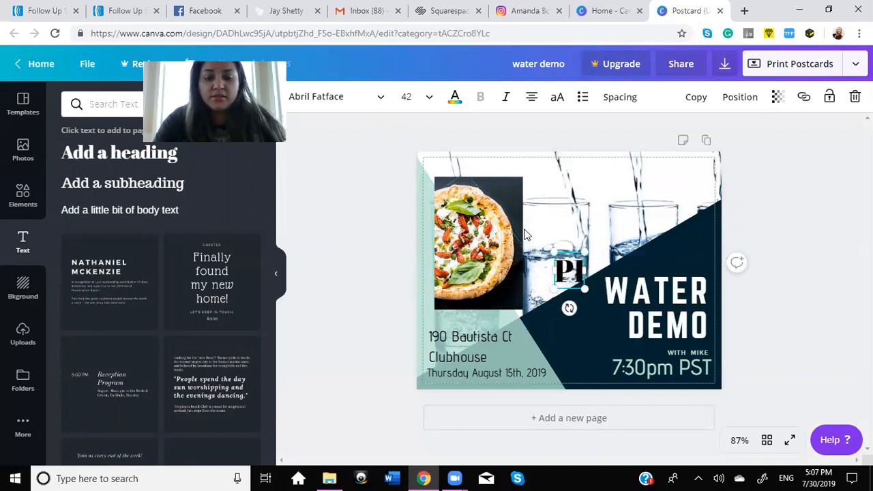
pyautogui.write('ZZA')
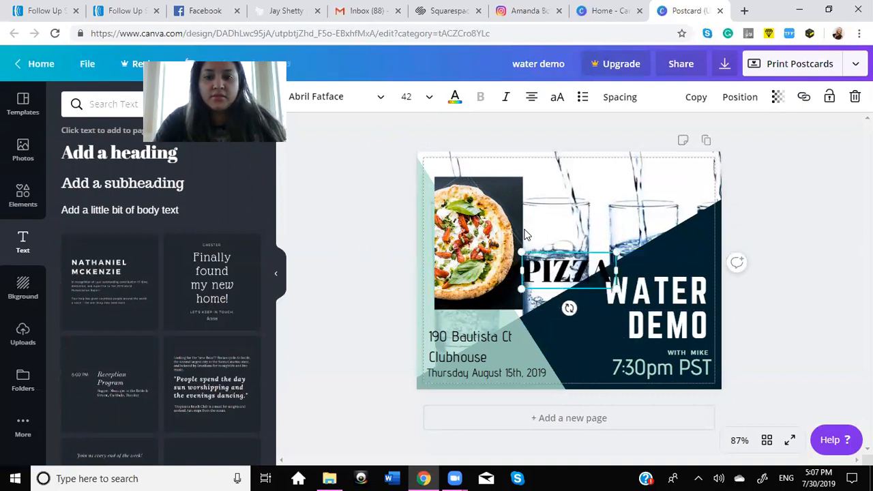
pyautogui.write(' NIll be provise')
pyautogui.press('BackSpace')
pyautogui.press('BackSpace')
pyautogui.press('BackSpace')
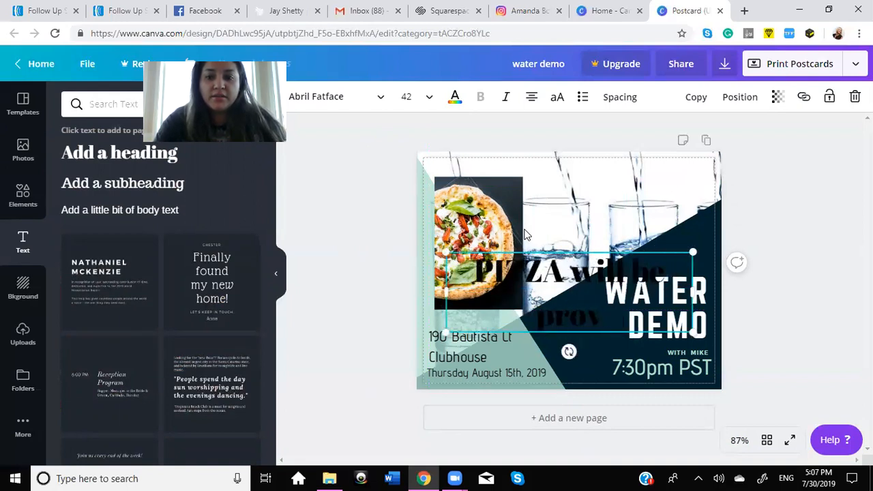
pyautogui.write('ided')
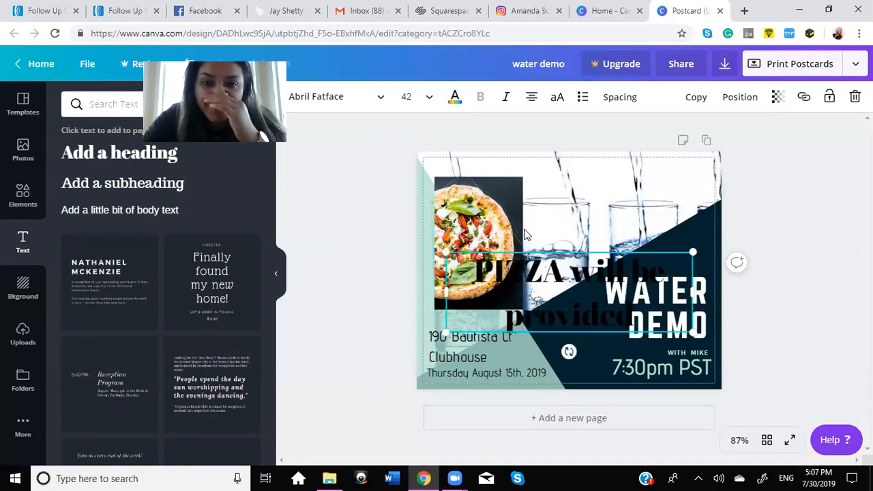
# Step: Change the pizza caption's font to Norwester, widen its text box slightly and left-align the text
pyautogui.click(332, 103)
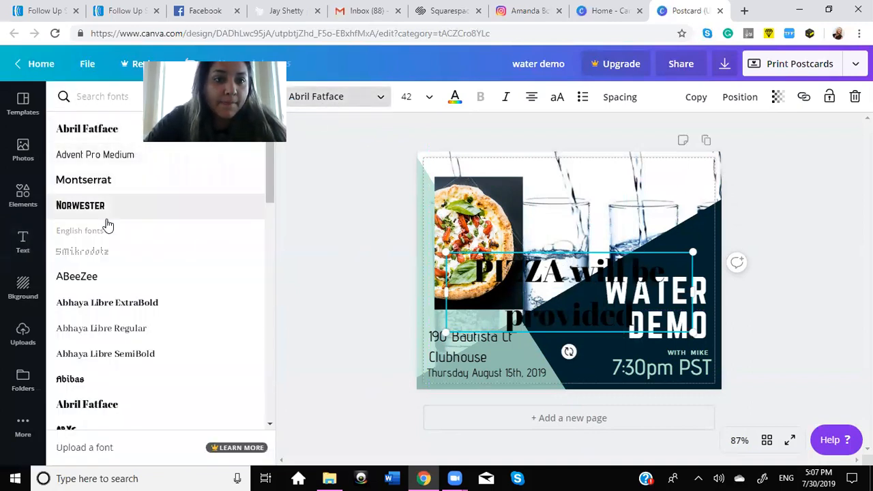
pyautogui.click(123, 210)
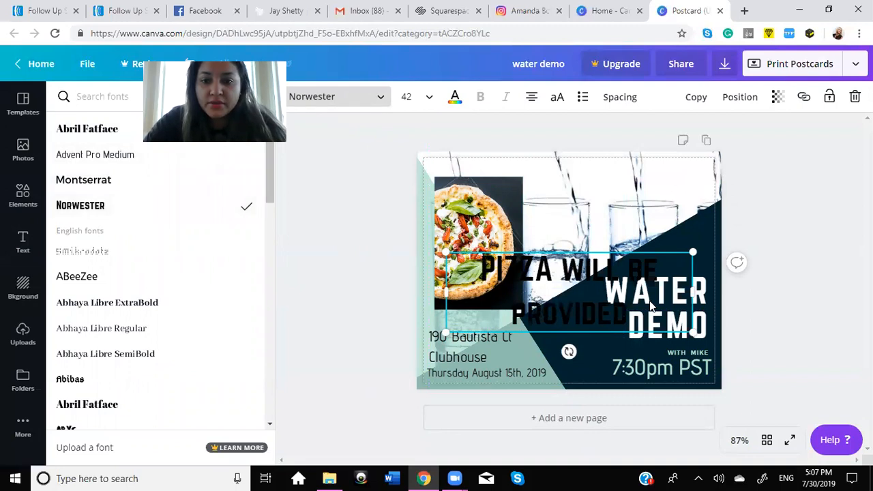
pyautogui.moveTo(703, 292); pyautogui.dragTo(706, 292)
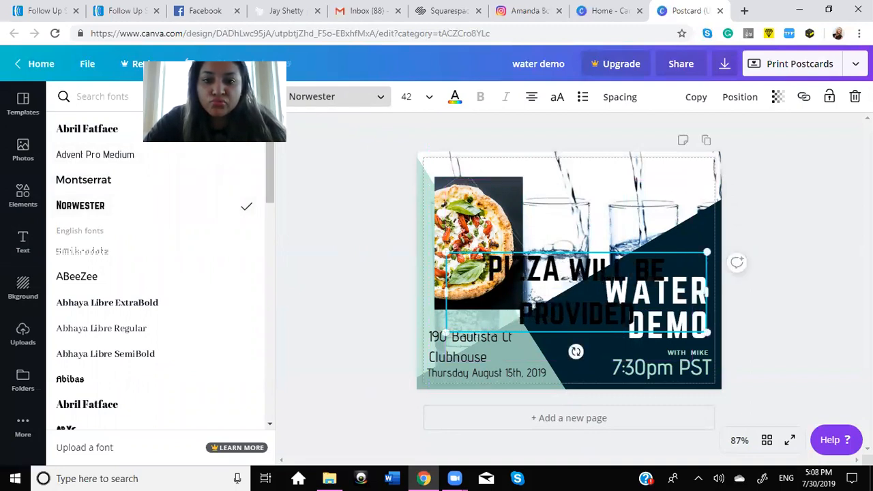
pyautogui.click(532, 97)
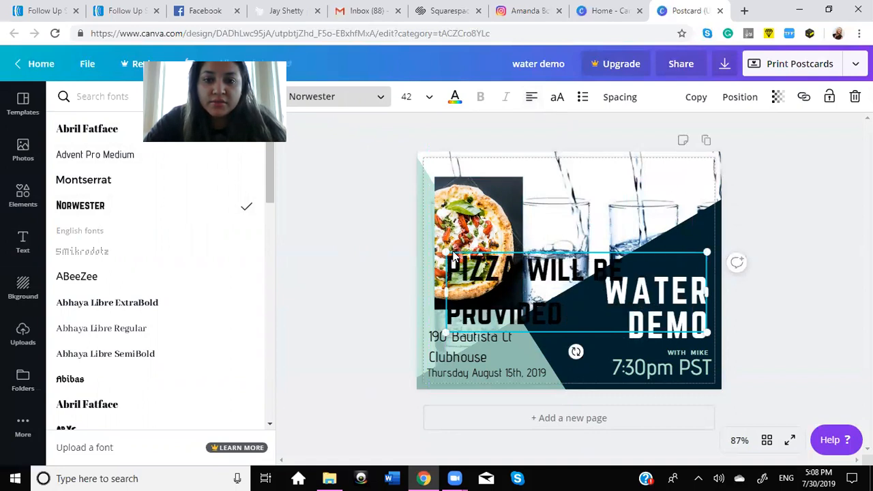
# Step: Shrink the pizza caption to size 29.6 and place it beside the top of the pizza photo, above the water glasses
pyautogui.moveTo(469, 260); pyautogui.dragTo(558, 277)
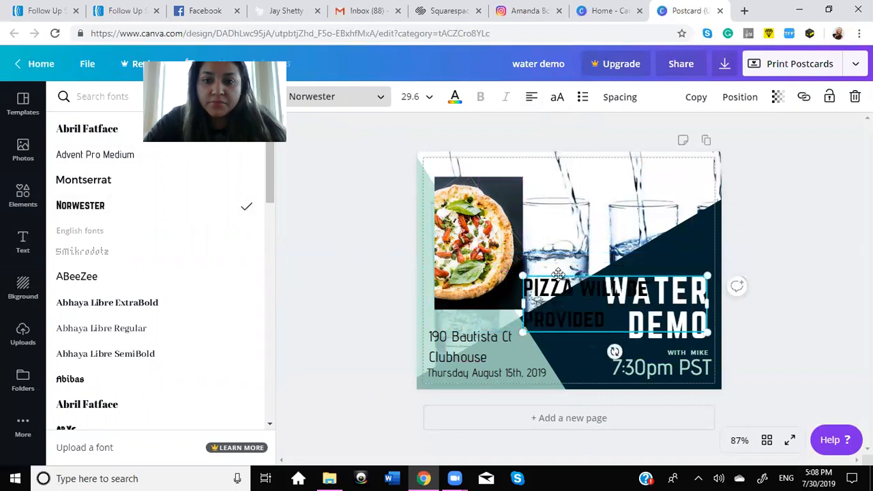
pyautogui.moveTo(564, 210); pyautogui.dragTo(562, 177)
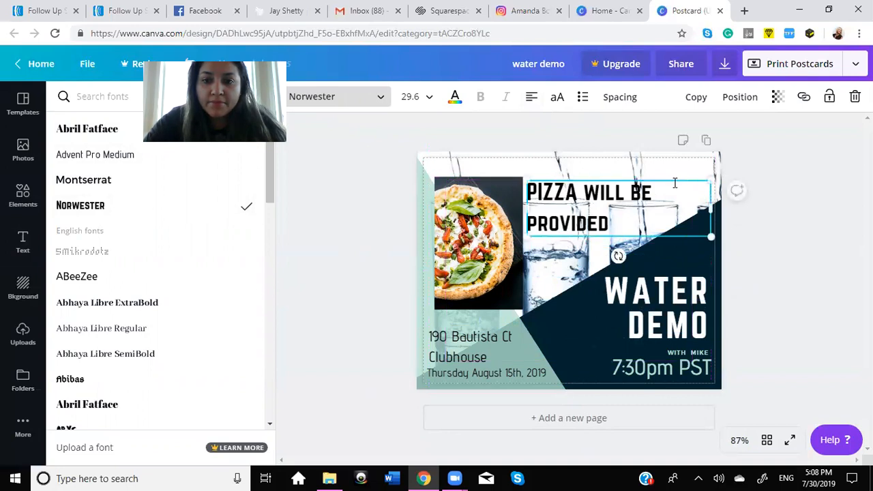
pyautogui.click(802, 223)
# Step: Set the transparency of the dark navy shape behind the WATER DEMO title to 85
pyautogui.click(698, 226)
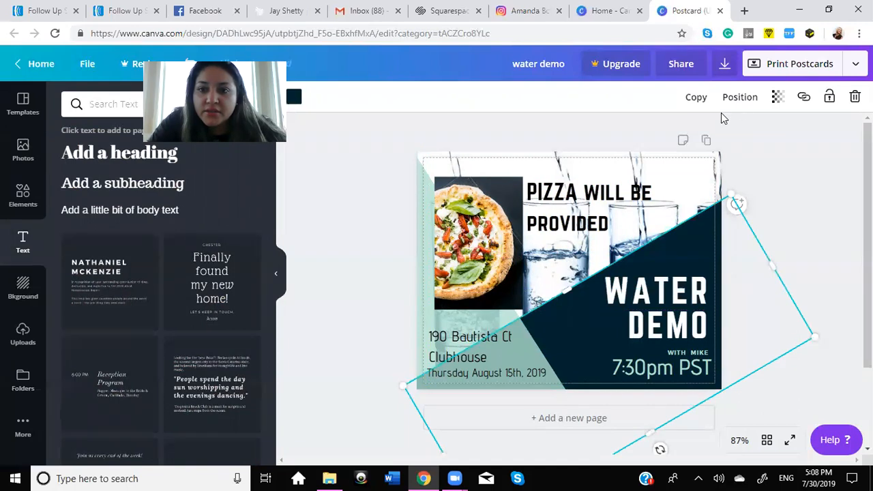
pyautogui.click(778, 99)
pyautogui.moveTo(748, 135); pyautogui.dragTo(739, 137)
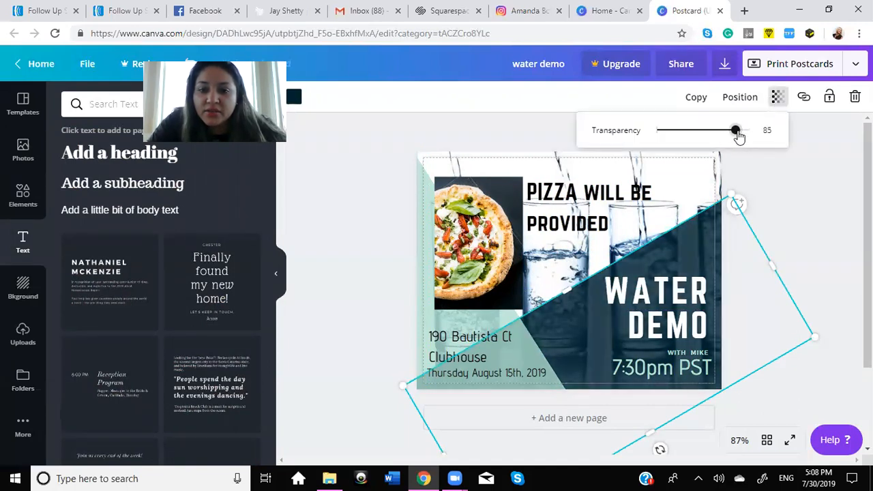
pyautogui.click(813, 216)
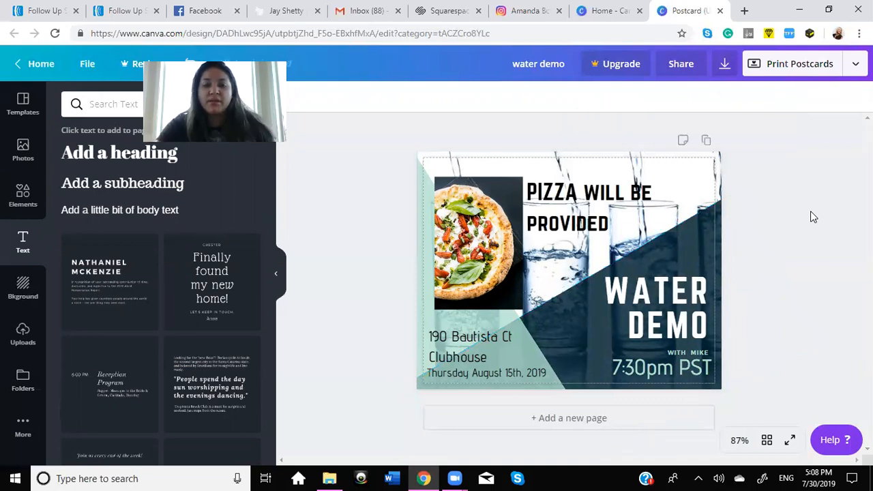
pyautogui.click(506, 316)
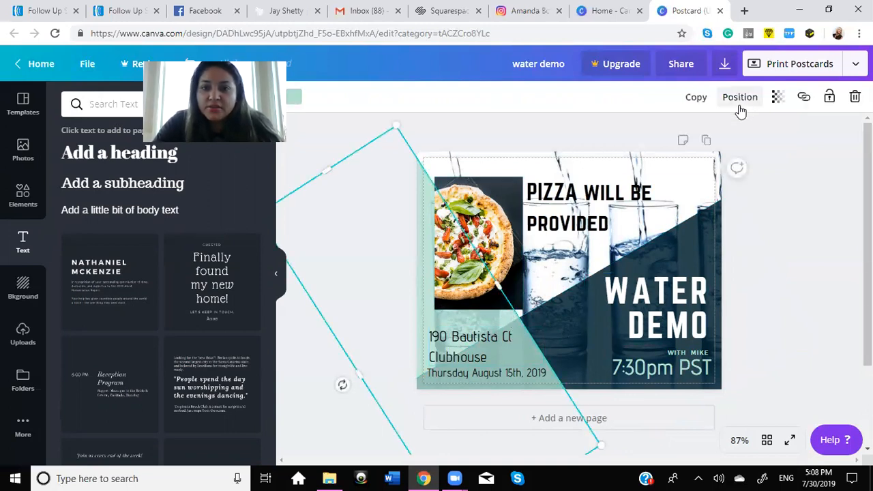
pyautogui.moveTo(384, 198); pyautogui.dragTo(391, 179)
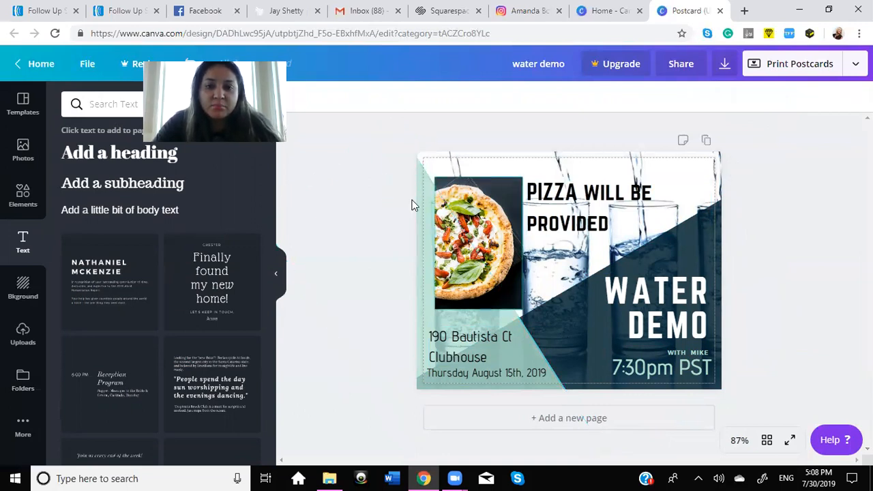
pyautogui.click(576, 330)
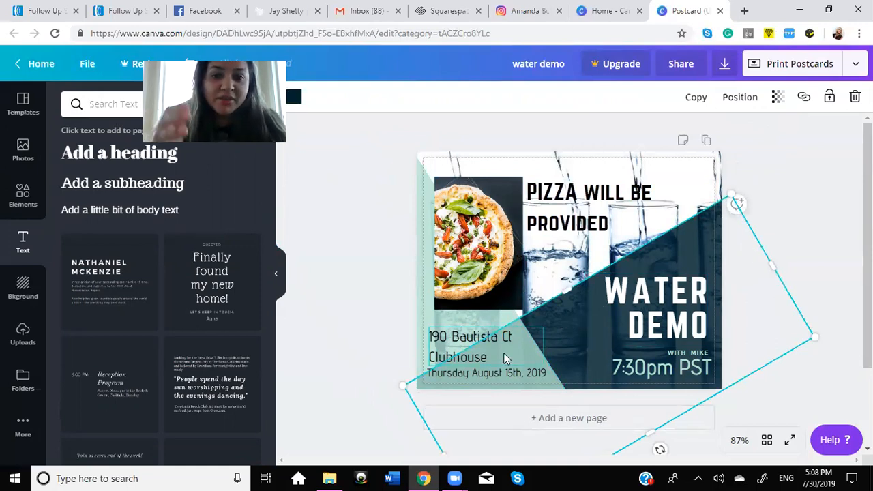
# Step: Add the recently used plain rectangle to the postcard and color it the design's dark navy
pyautogui.click(22, 194)
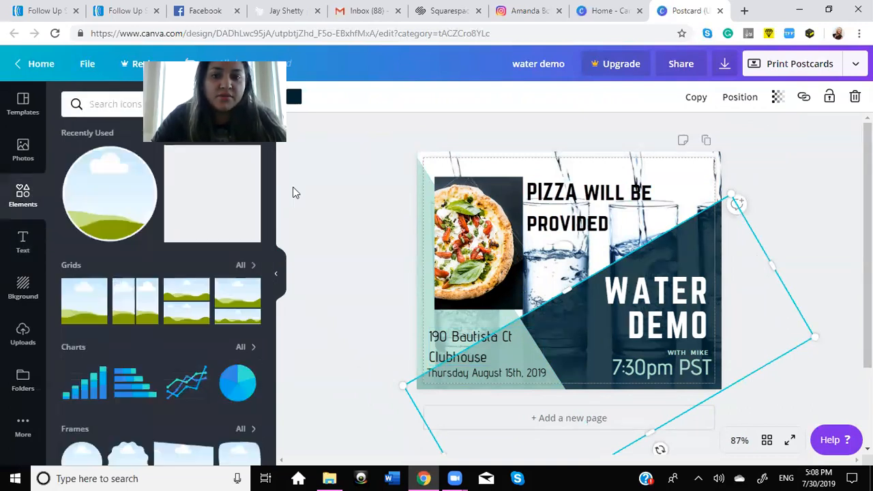
pyautogui.click(214, 197)
pyautogui.moveTo(572, 180); pyautogui.dragTo(573, 244)
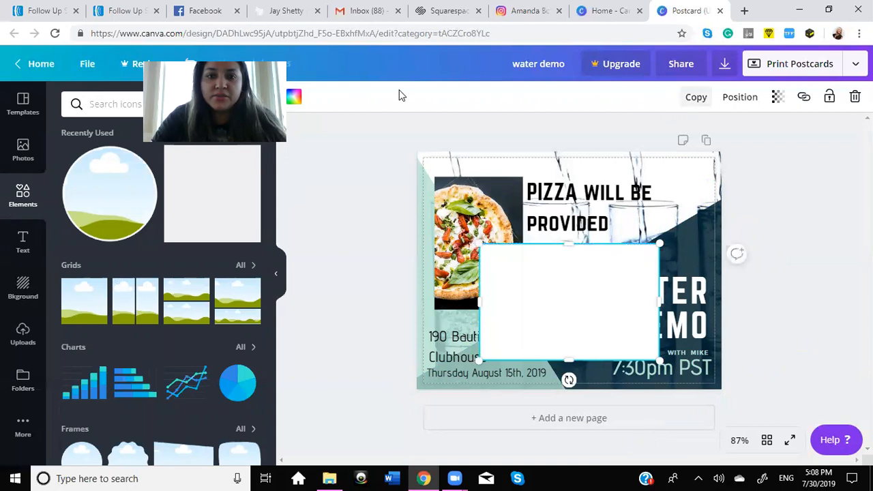
pyautogui.click(291, 98)
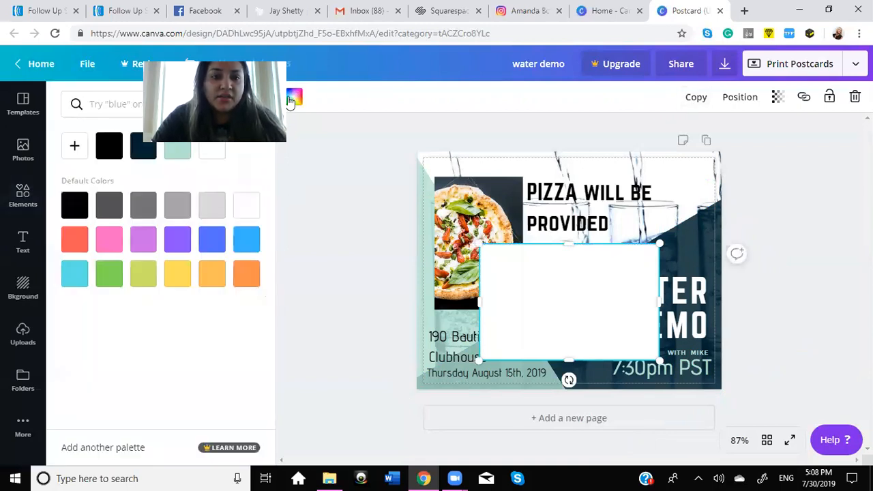
pyautogui.click(144, 145)
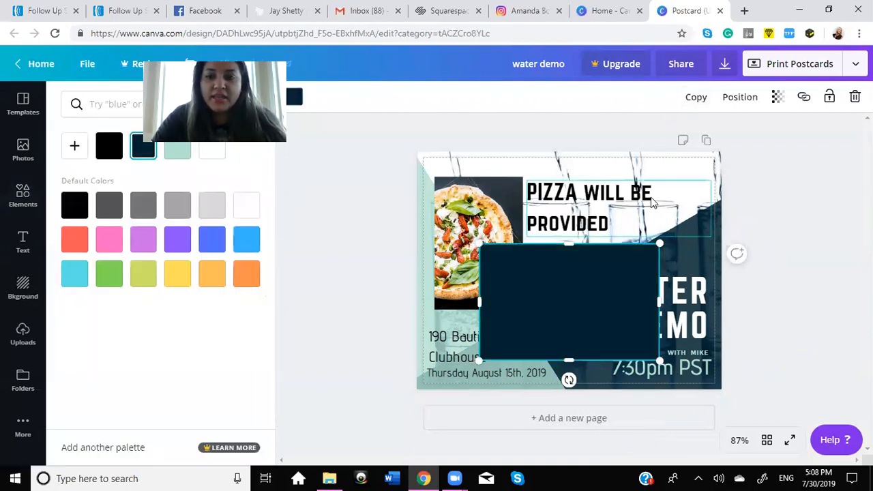
# Step: Move the navy rectangle over the pizza caption and set its transparency to 48
pyautogui.moveTo(581, 273); pyautogui.dragTo(603, 191)
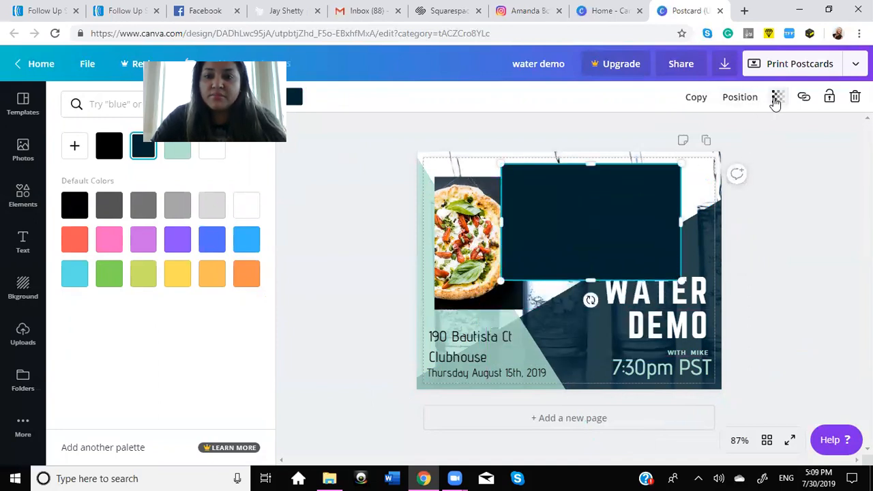
pyautogui.click(776, 101)
pyautogui.moveTo(748, 130); pyautogui.dragTo(702, 135)
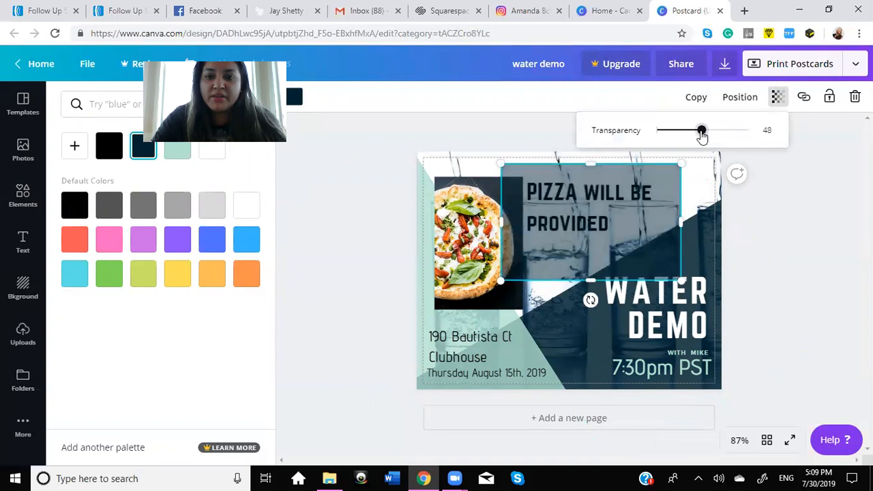
pyautogui.click(793, 247)
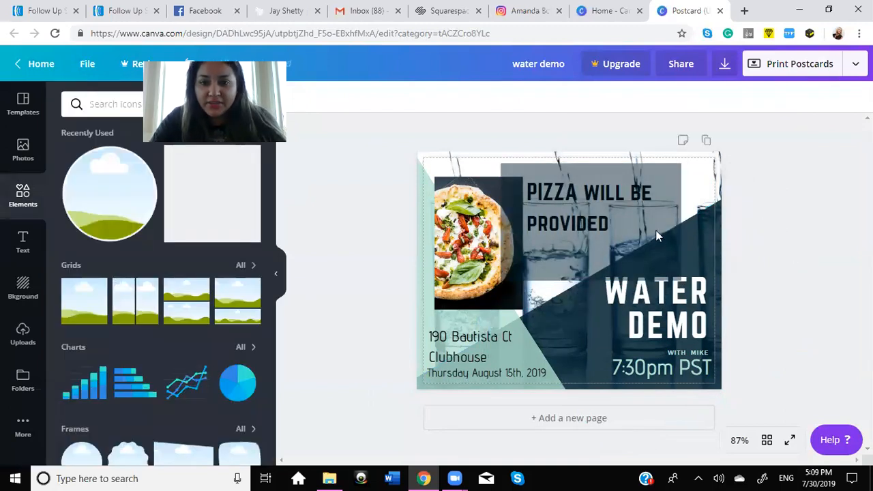
# Step: Delete the semi-transparent navy rectangle covering the pizza caption
pyautogui.click(618, 235)
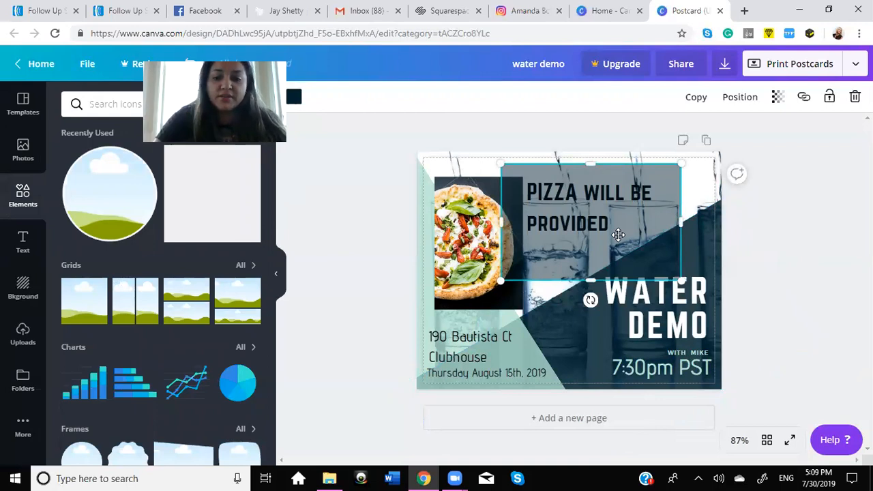
pyautogui.press('Delete')
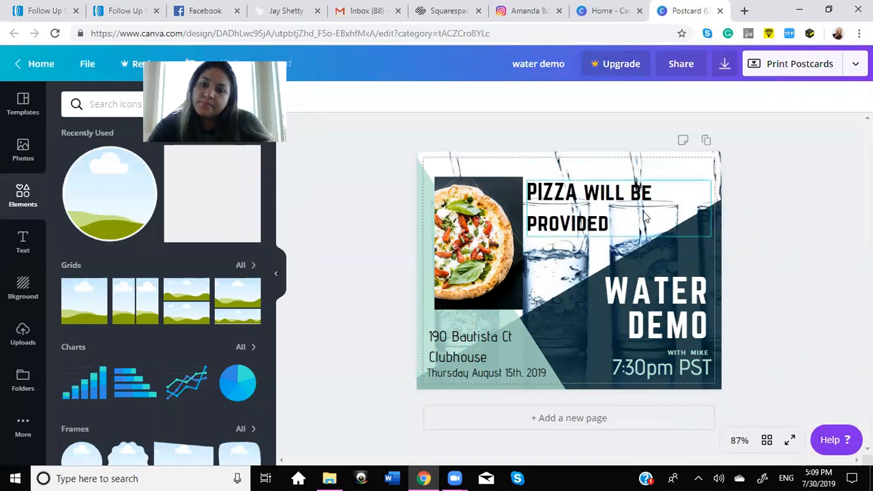
# Step: Shrink the pizza caption to size 22.9, keeping it beside the top of the pizza photo
pyautogui.click(601, 215)
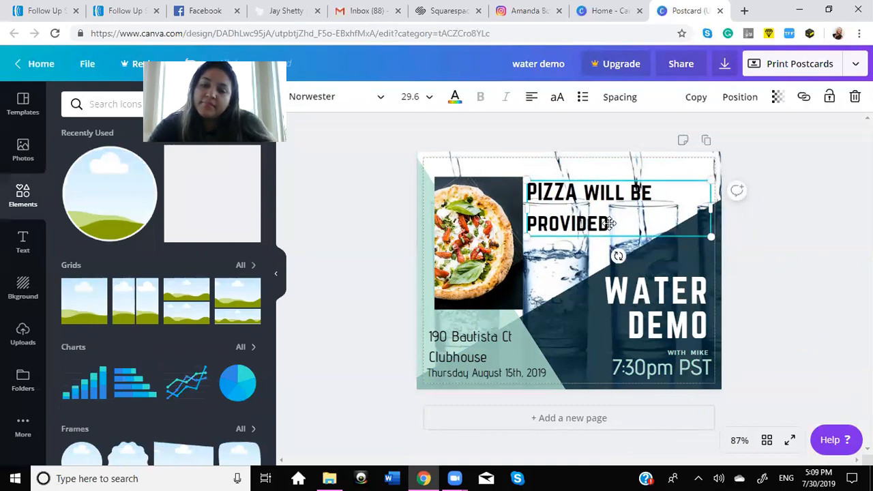
pyautogui.moveTo(691, 222); pyautogui.dragTo(674, 216)
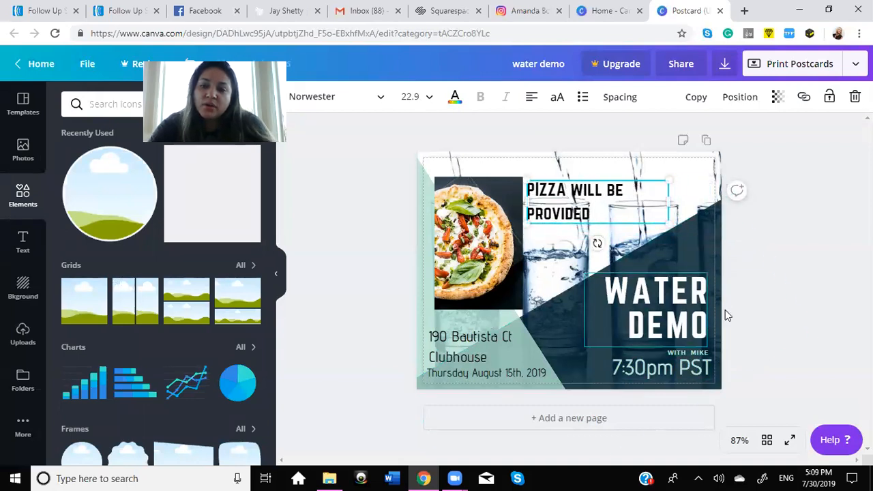
pyautogui.click(823, 163)
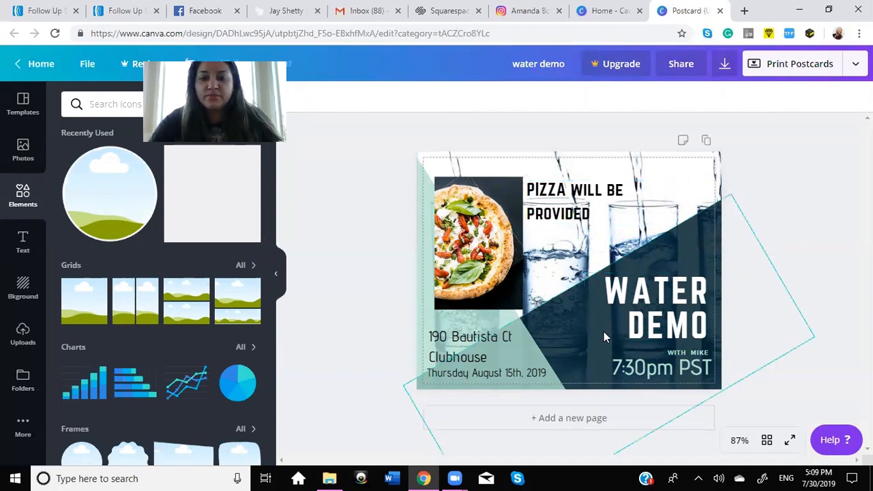
# Step: Enlarge the WATER DEMO title slightly toward its upper-left corner
pyautogui.click(612, 294)
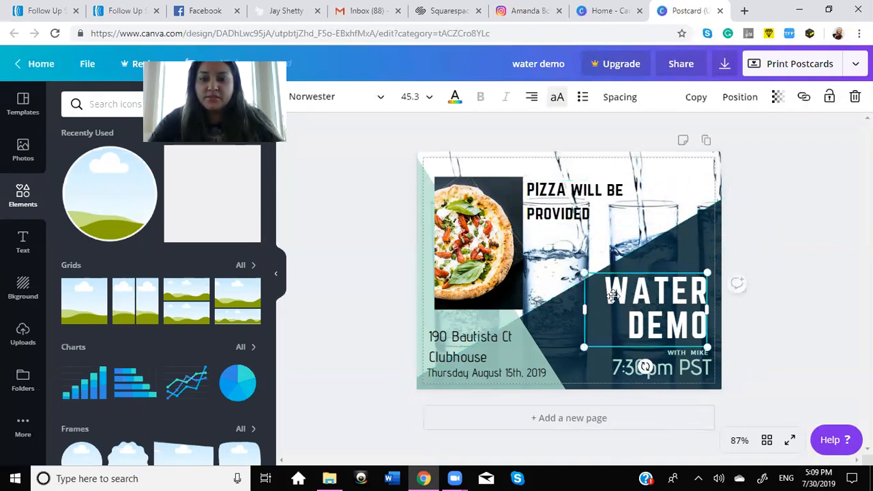
pyautogui.moveTo(576, 267); pyautogui.dragTo(577, 269)
pyautogui.click(785, 237)
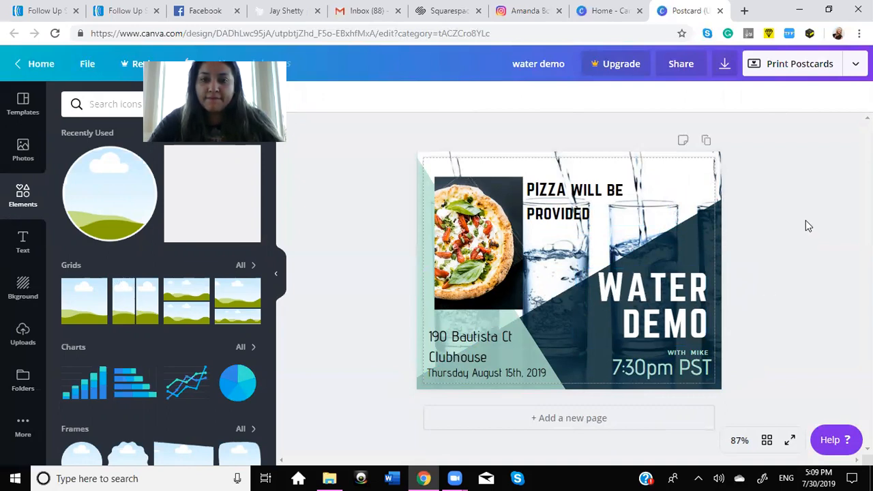
# Step: Set the pizza caption's line height to 0.97 and its letter spacing to 134
pyautogui.click(573, 203)
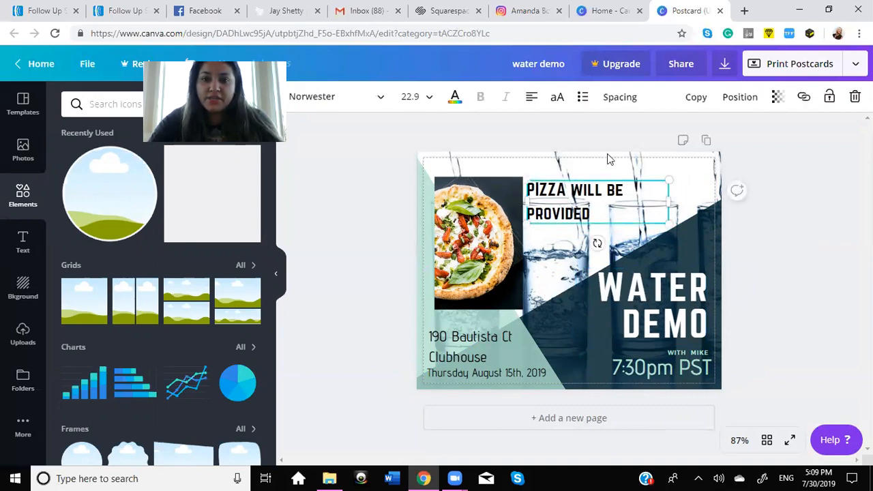
pyautogui.click(618, 100)
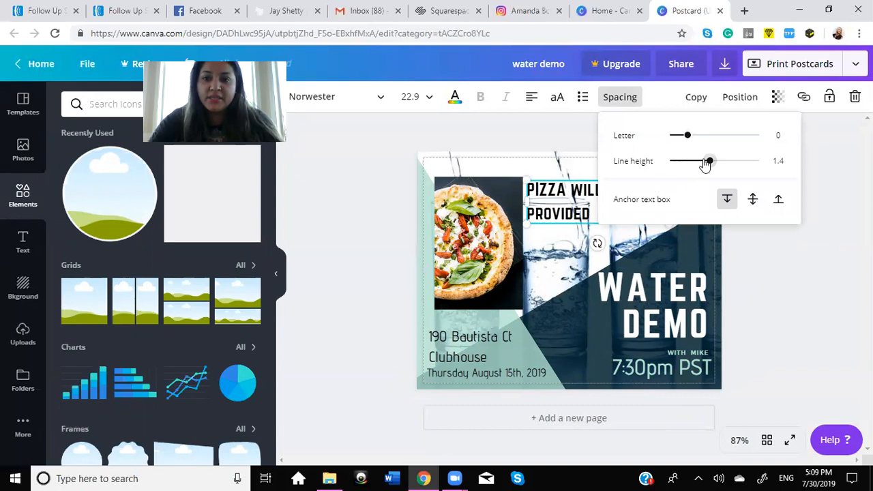
pyautogui.moveTo(709, 165); pyautogui.dragTo(689, 169)
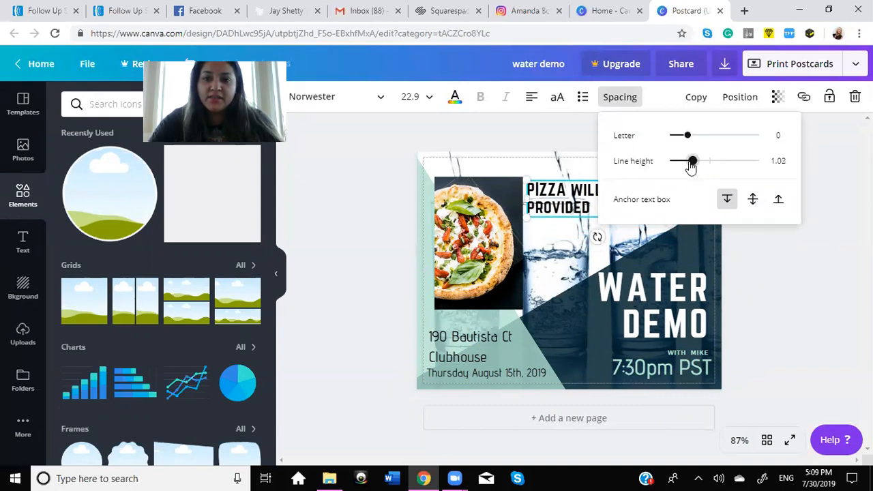
pyautogui.moveTo(689, 136); pyautogui.dragTo(699, 135)
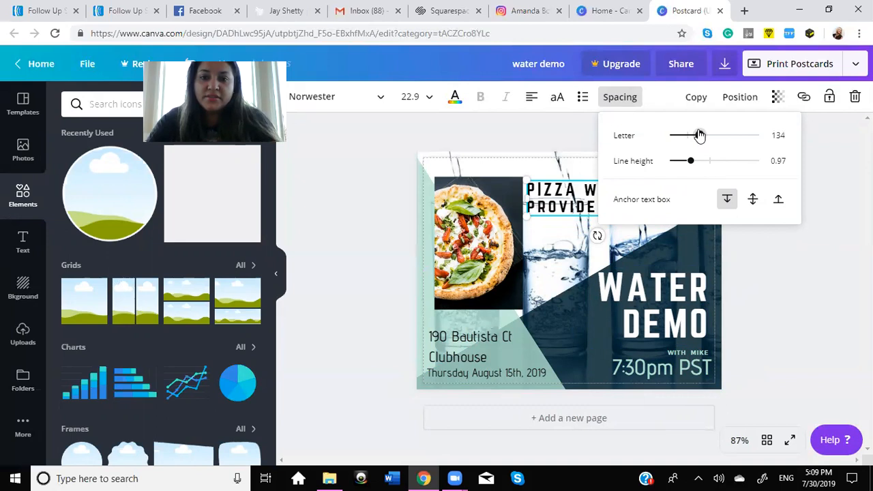
pyautogui.click(812, 167)
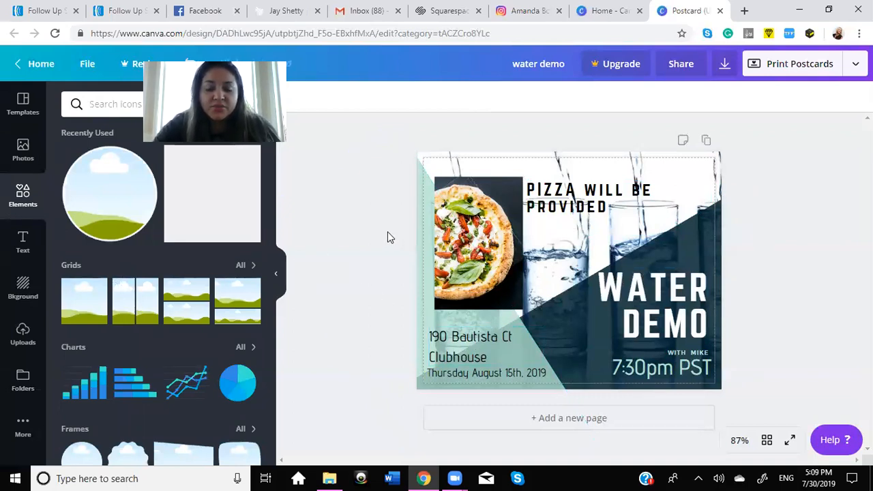
# Step: Add a circular photo frame, shrink it to about 1.1 by 1.1, and place it just left of the word DEMO
pyautogui.click(114, 211)
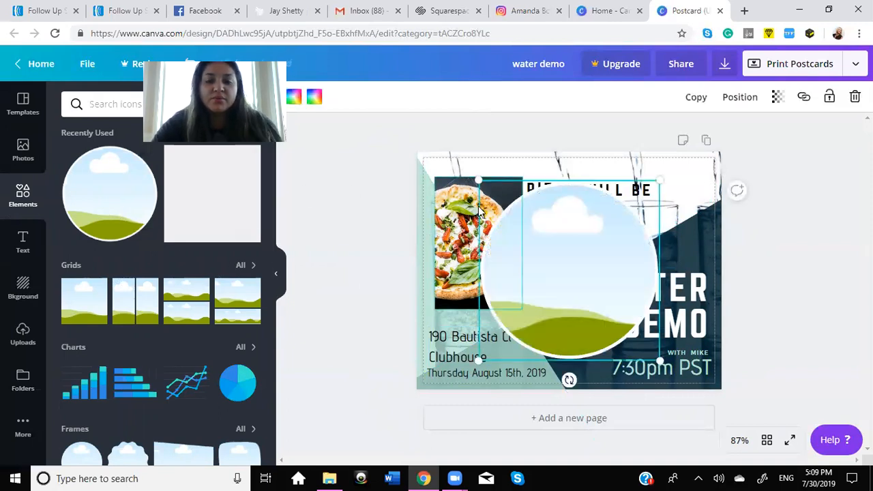
pyautogui.moveTo(589, 258); pyautogui.dragTo(601, 304)
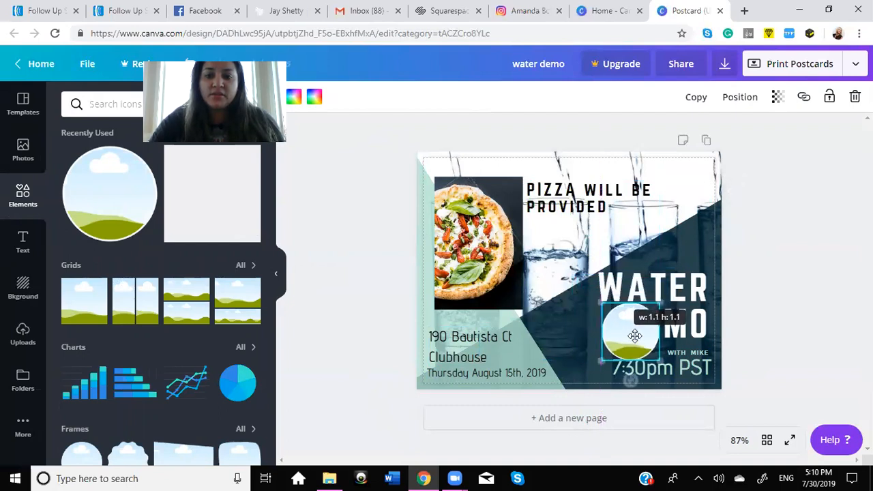
pyautogui.moveTo(634, 336); pyautogui.dragTo(586, 333)
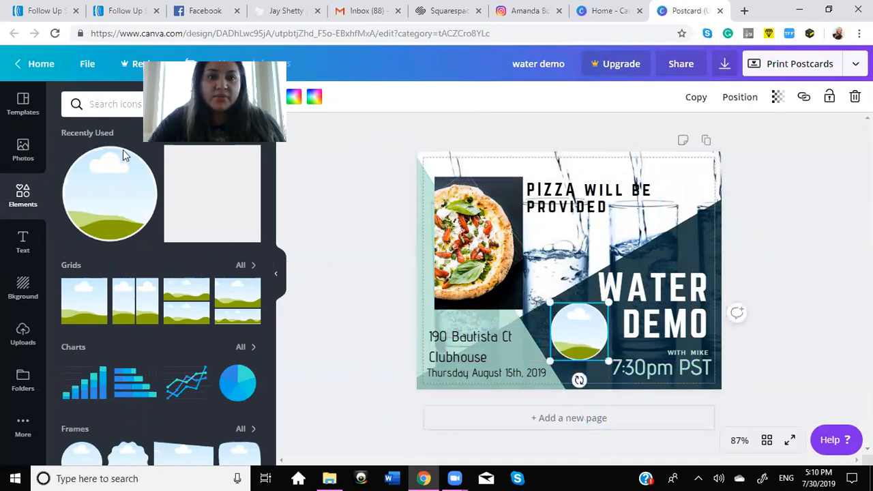
# Step: Switch to Facebook, search for the presenter by first name, and open the matching friend's profile with 12 mutual friends
pyautogui.click(198, 11)
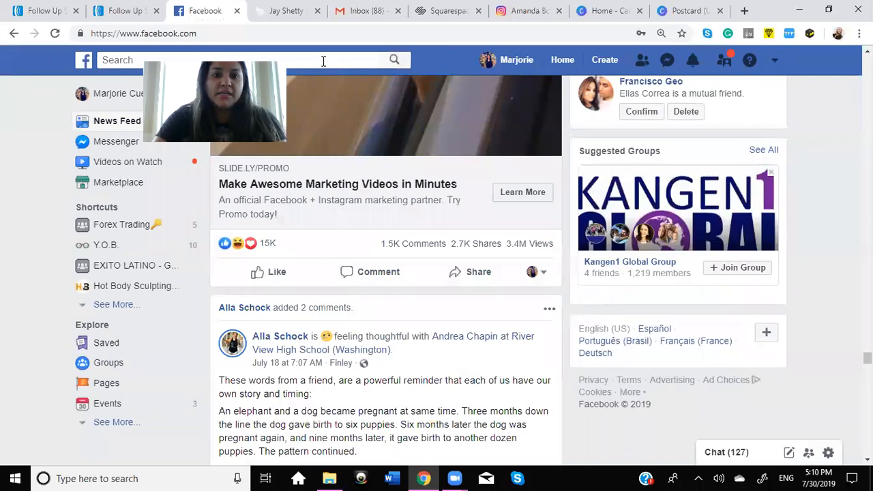
pyautogui.click(324, 61)
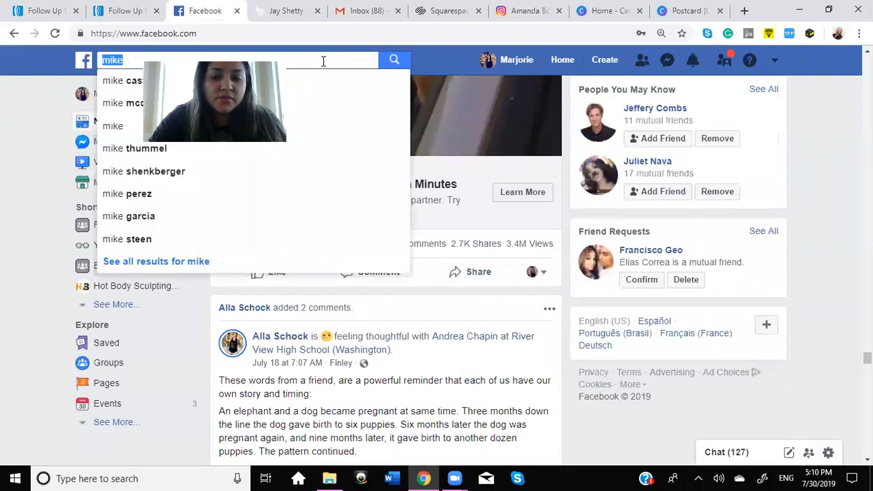
pyautogui.press('Return')
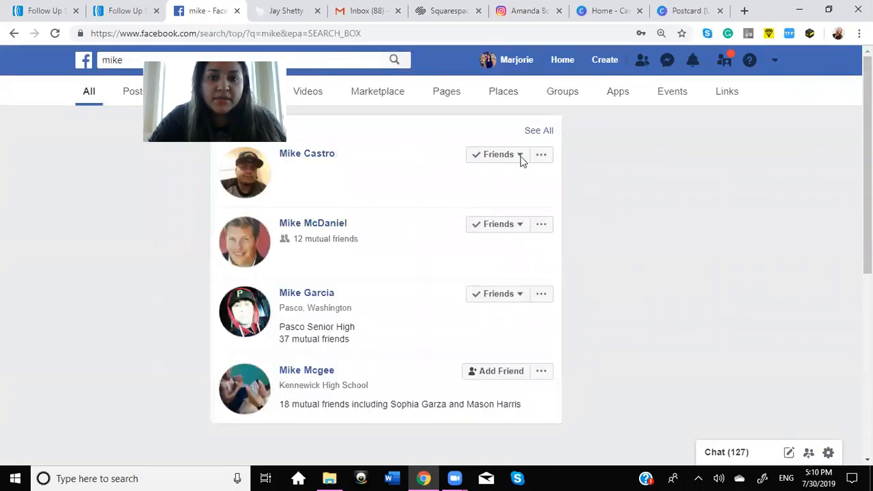
pyautogui.click(303, 225)
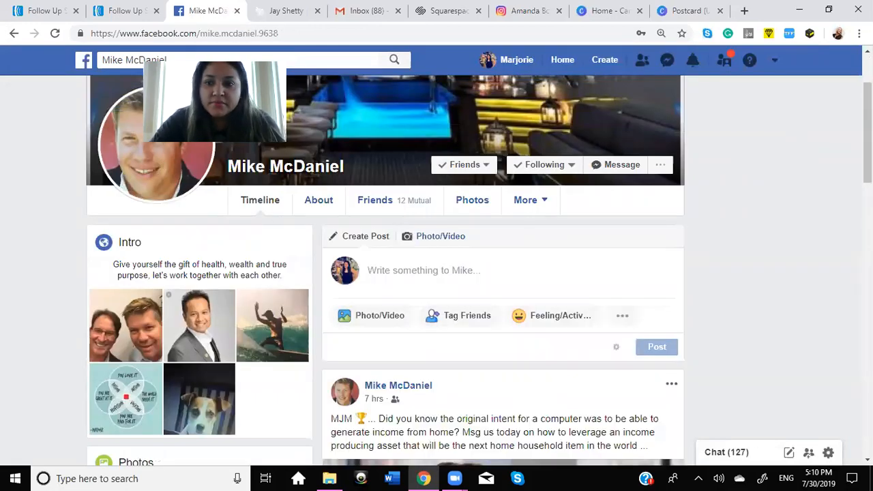
# Step: Browse the presenter's profile photos and open the solo selfie taken in a car
pyautogui.scroll(-1, 866, 137)
pyautogui.scroll(-4, 868, 171)
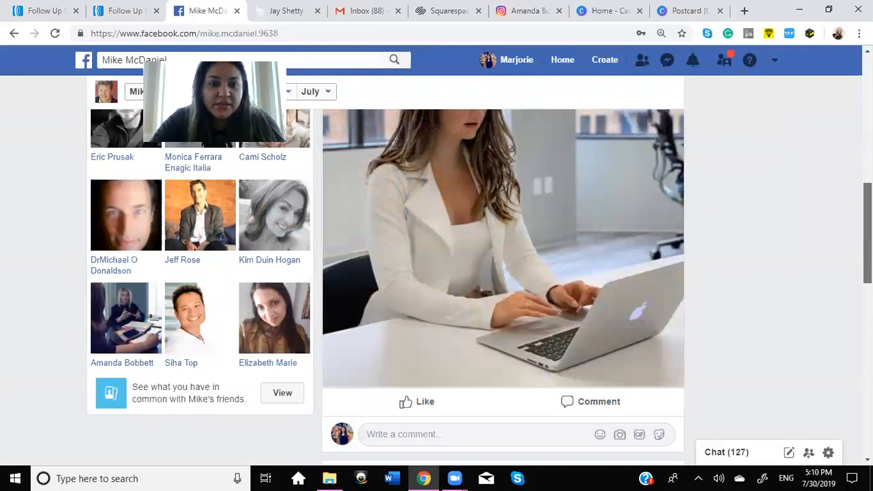
pyautogui.scroll(5, 866, 170)
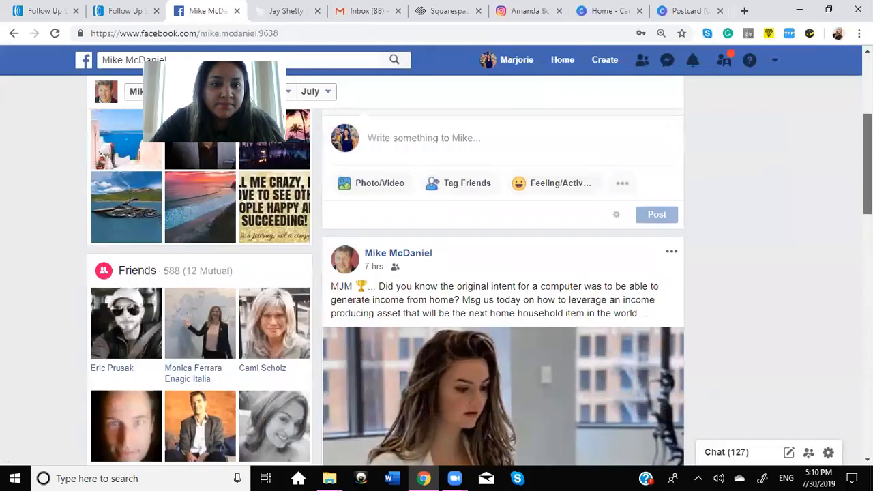
pyautogui.scroll(2, 868, 136)
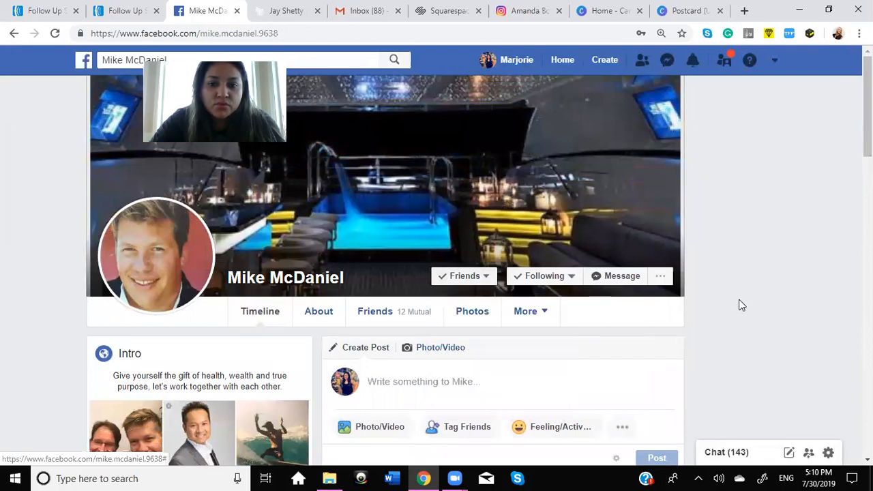
pyautogui.click(477, 315)
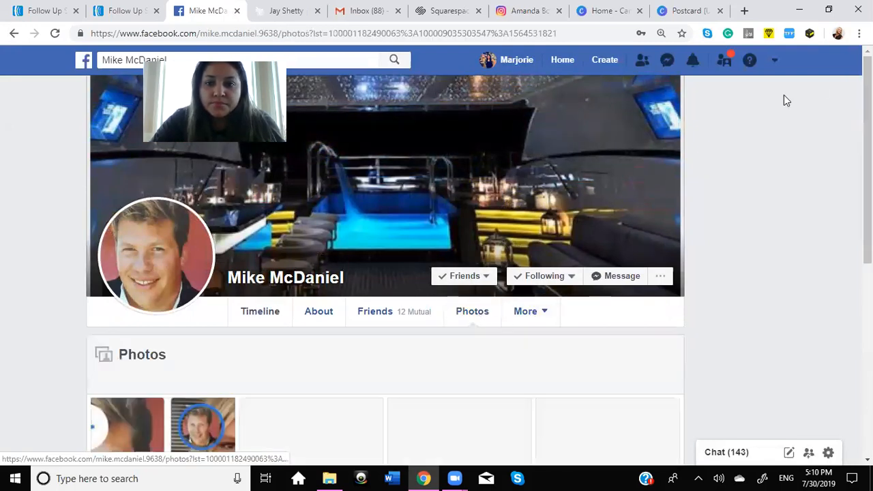
pyautogui.scroll(-5, 385, 272)
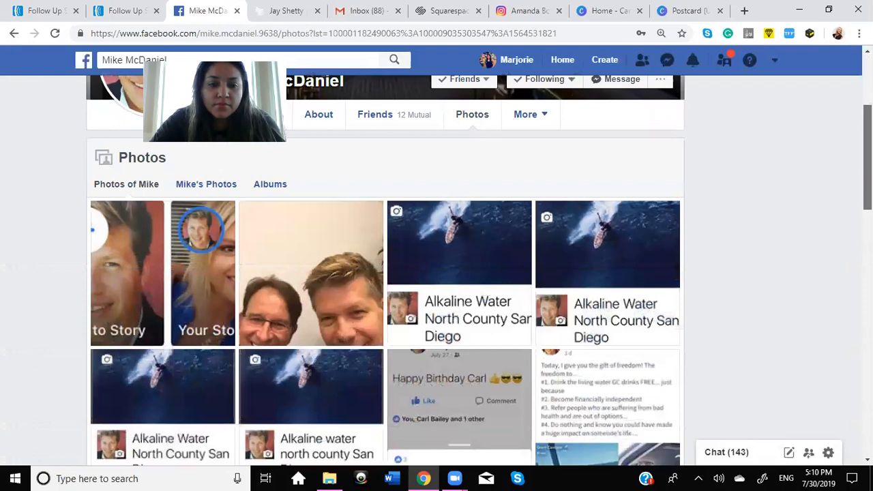
pyautogui.scroll(-3, 385, 272)
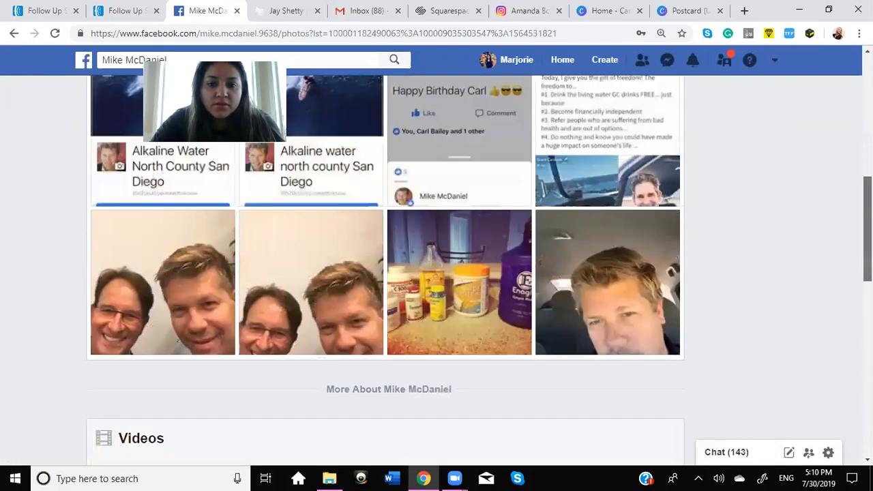
pyautogui.click(626, 266)
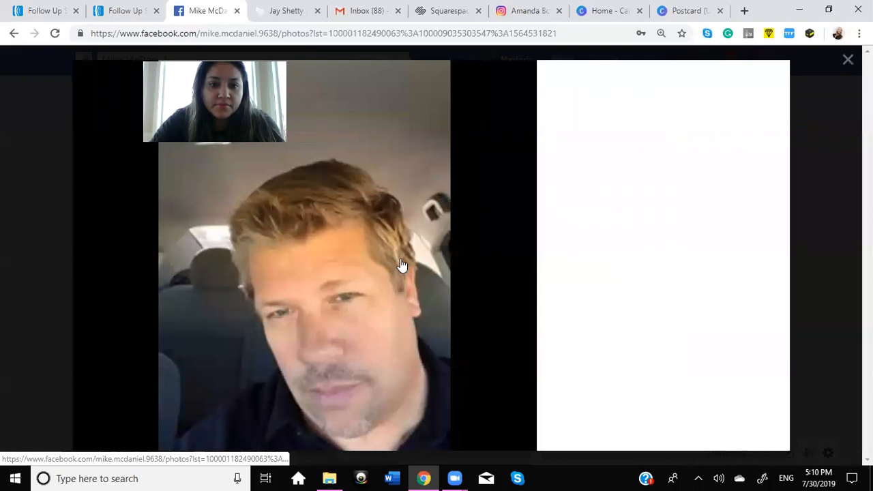
# Step: Save the car selfie as a JPEG in the client's desktop folder, using the presenter's first name as the file name
pyautogui.rightClick(292, 276)
pyautogui.click(312, 298)
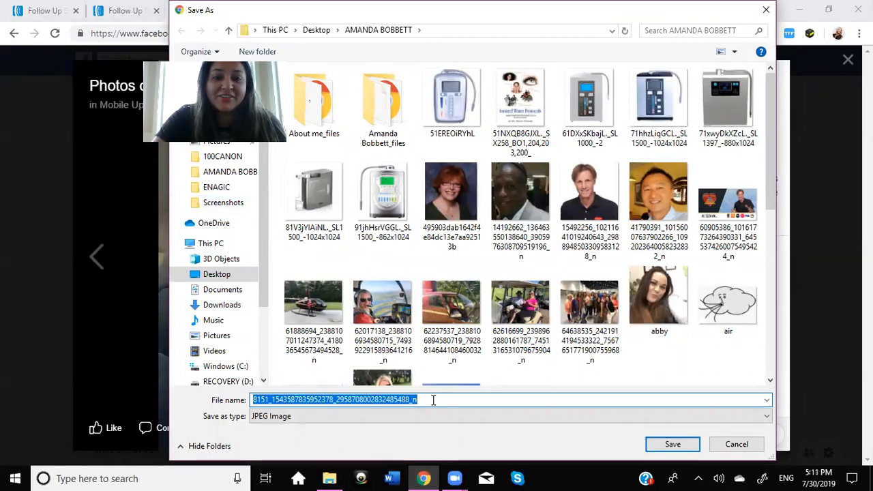
pyautogui.write('mike')
pyautogui.click(230, 171)
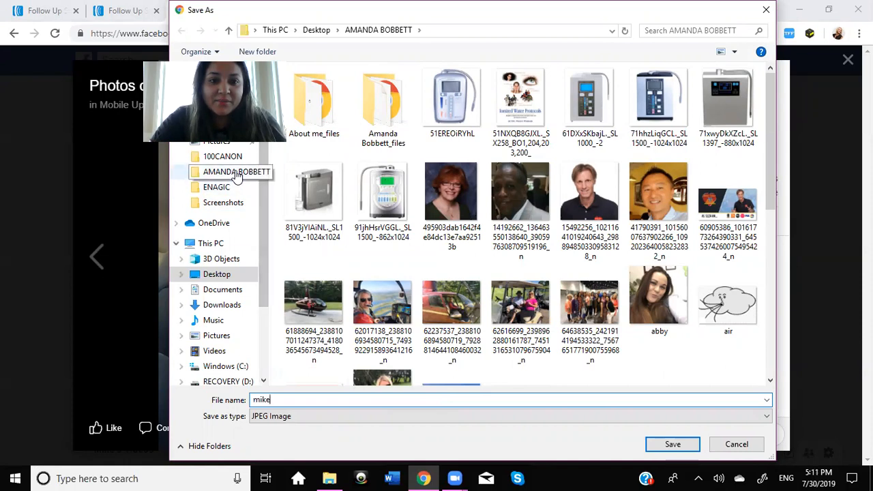
pyautogui.click(681, 444)
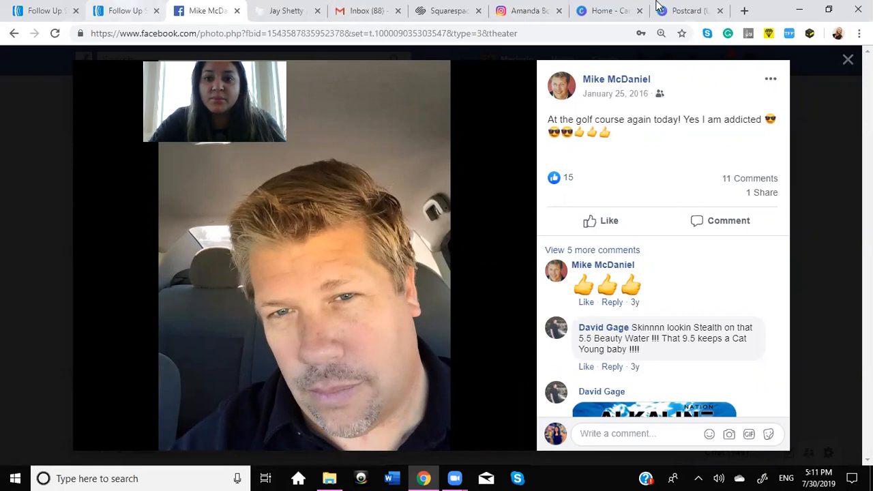
# Step: Return to the Canva postcard and upload the saved presenter portrait from the client's desktop folder
pyautogui.click(677, 9)
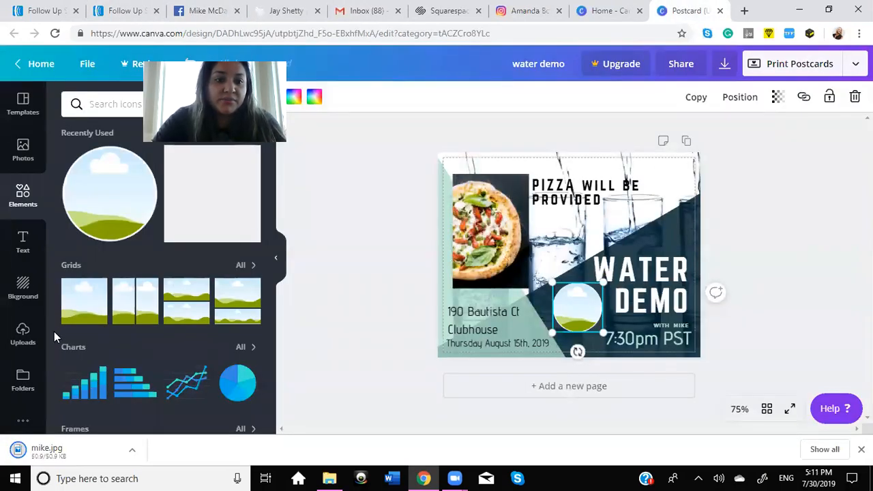
pyautogui.click(21, 336)
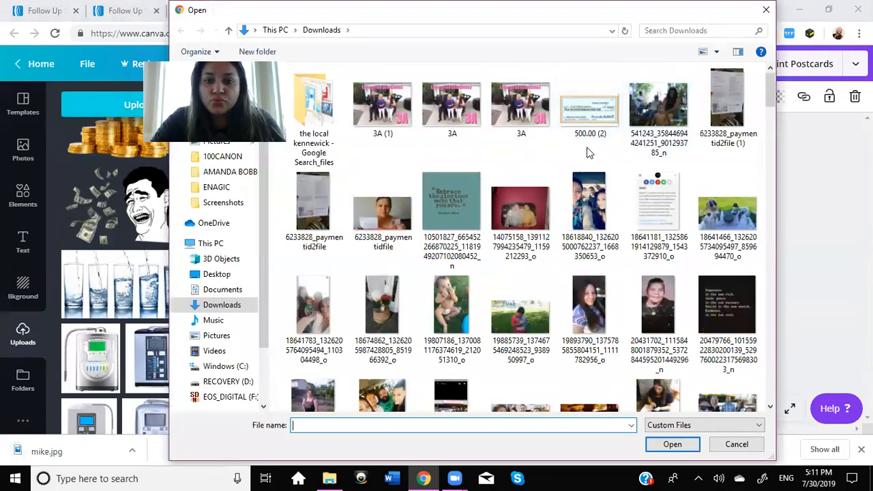
pyautogui.click(242, 175)
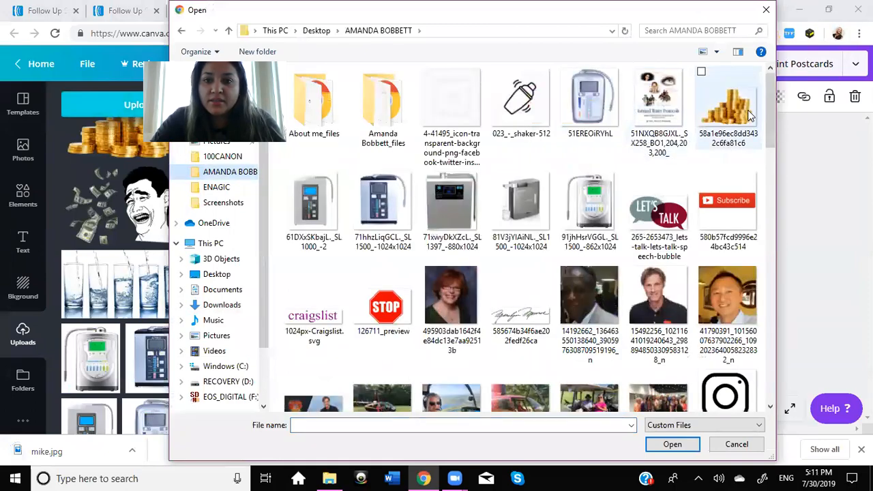
pyautogui.moveTo(766, 107); pyautogui.dragTo(768, 283)
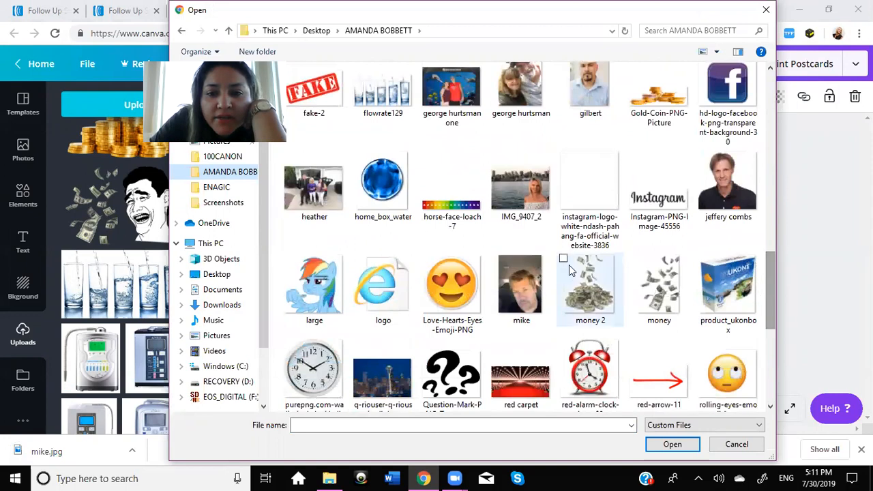
pyautogui.click(536, 282)
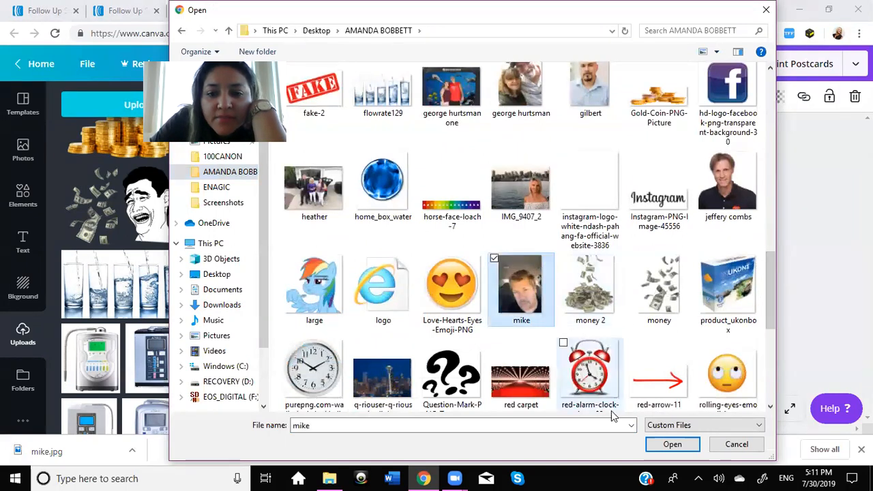
pyautogui.click(661, 442)
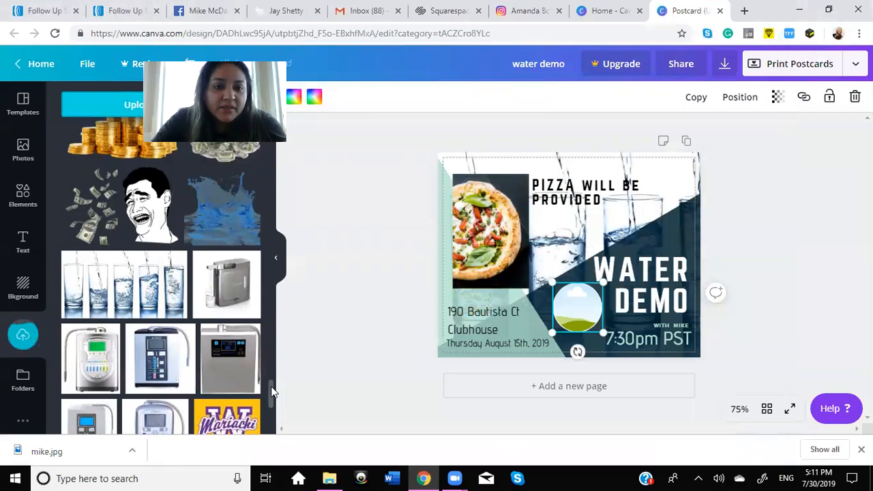
# Step: Fill the circular frame beside DEMO with the uploaded presenter portrait, keeping its crop
pyautogui.moveTo(269, 386); pyautogui.dragTo(269, 154)
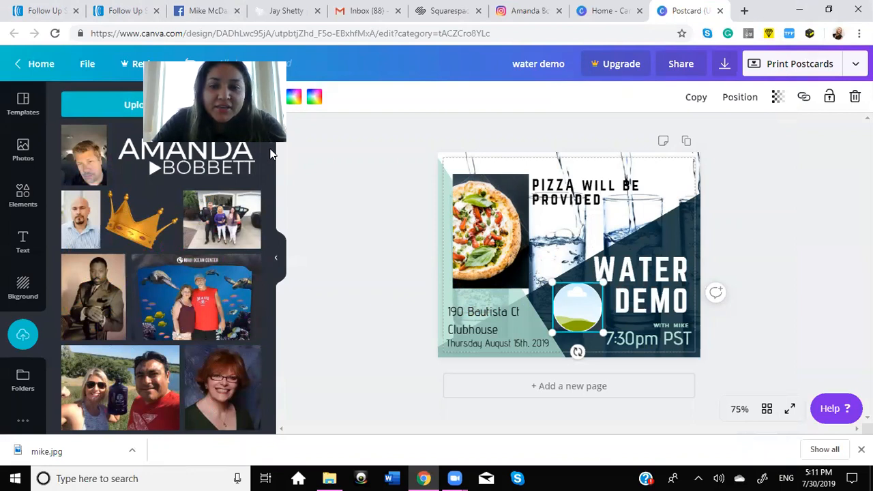
pyautogui.moveTo(565, 251); pyautogui.dragTo(578, 293)
pyautogui.doubleClick(578, 301)
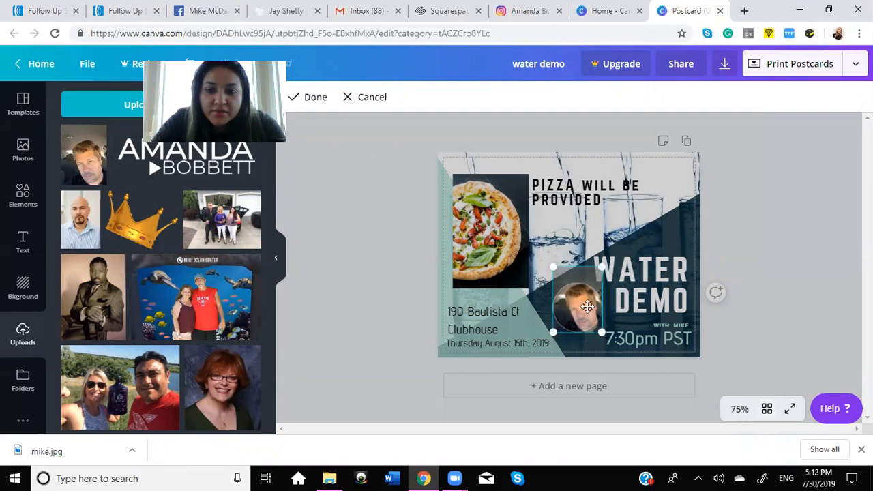
pyautogui.click(778, 305)
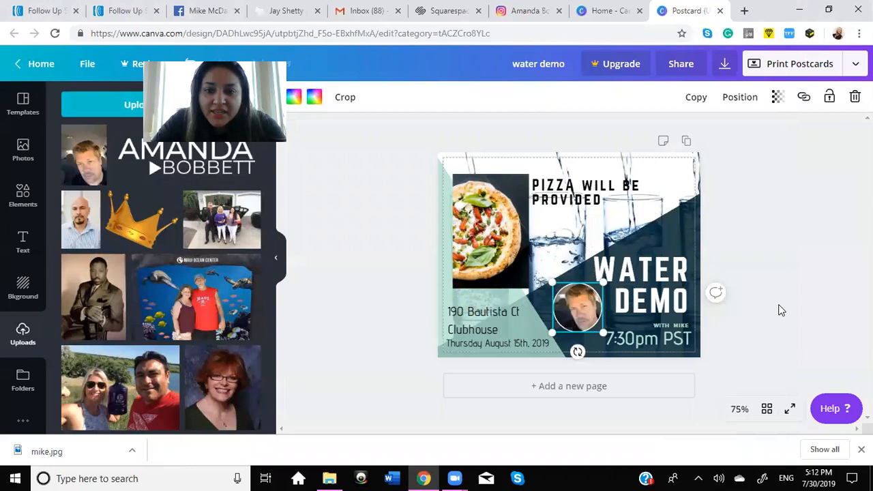
pyautogui.click(782, 311)
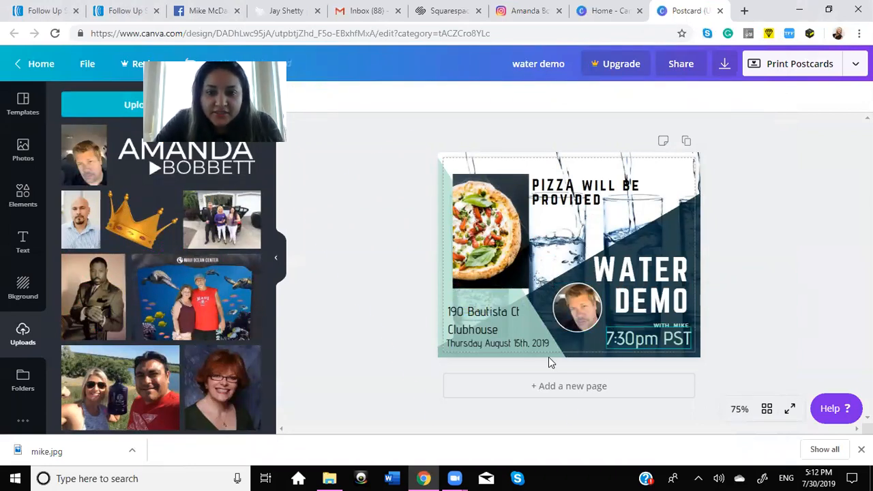
# Step: Move the address text and the date line below it slightly upward, away from the postcard's bottom edge
pyautogui.click(479, 315)
pyautogui.moveTo(478, 307); pyautogui.dragTo(477, 307)
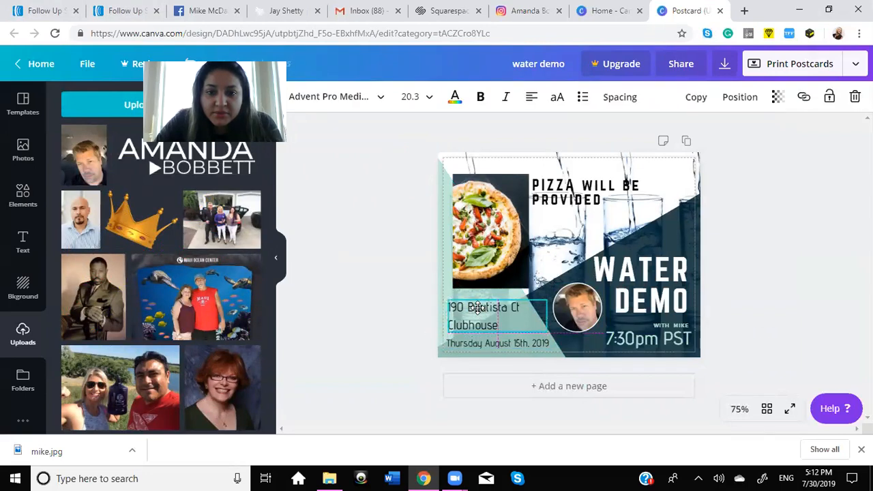
pyautogui.click(479, 343)
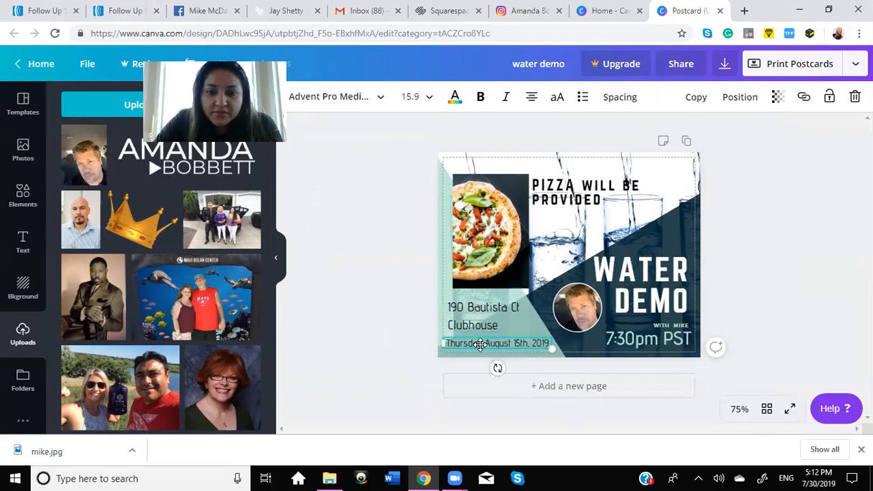
pyautogui.moveTo(480, 342); pyautogui.dragTo(480, 338)
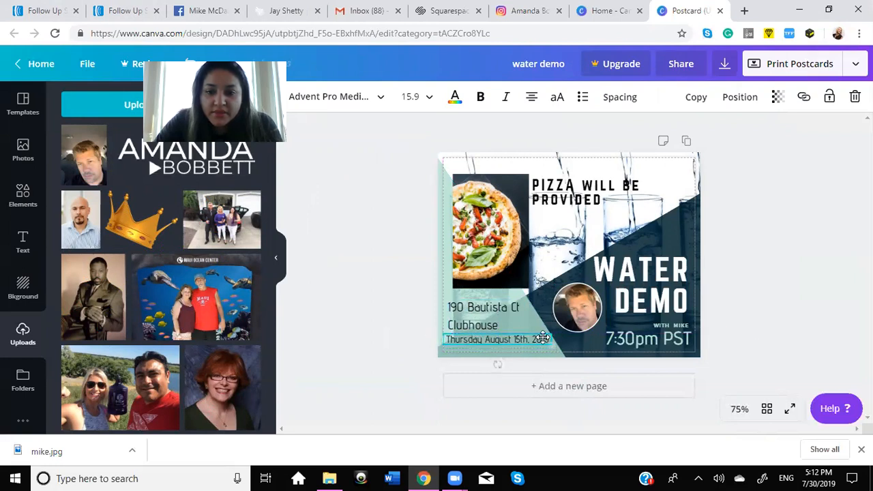
# Step: Deselect the date line and open the overview of all designs in the Canva account
pyautogui.click(780, 273)
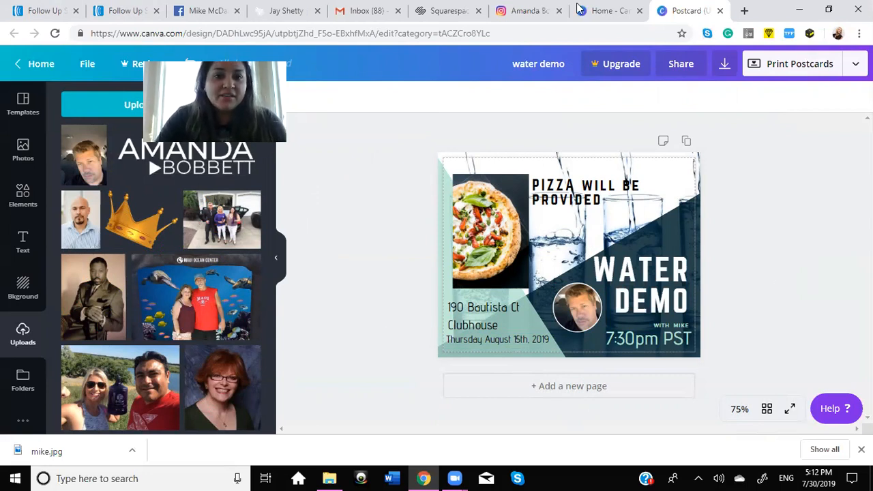
pyautogui.click(603, 10)
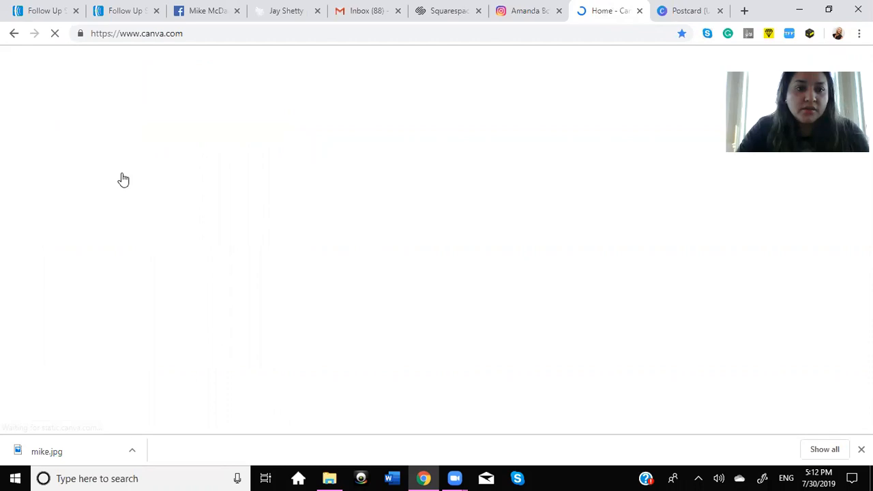
pyautogui.click(58, 183)
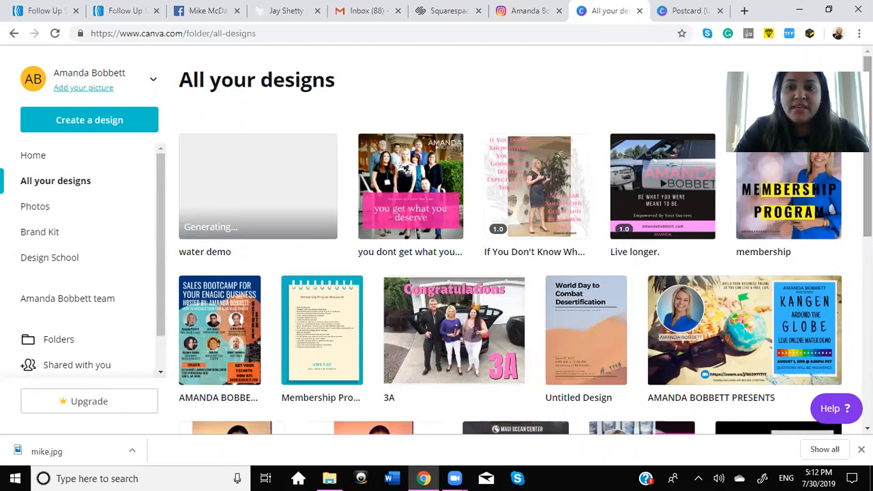
# Step: Return to the water demo postcard, download it as a PNG image, and dismiss the print offer
pyautogui.click(689, 13)
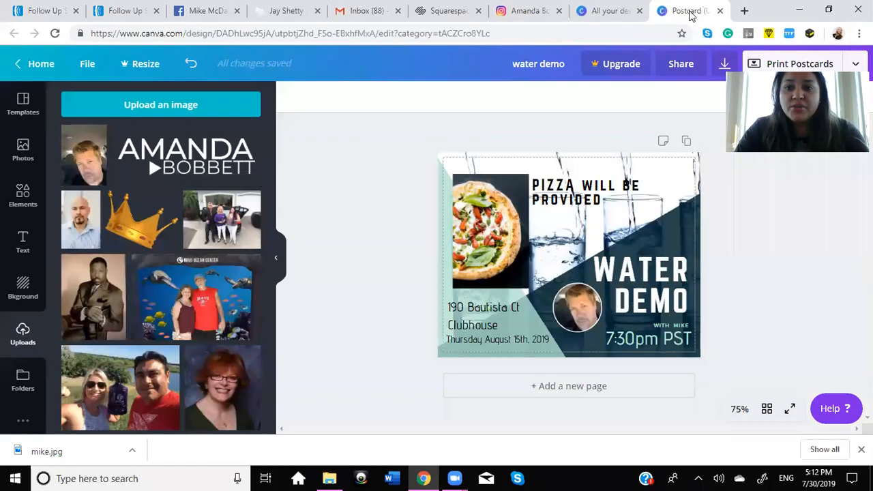
pyautogui.click(725, 65)
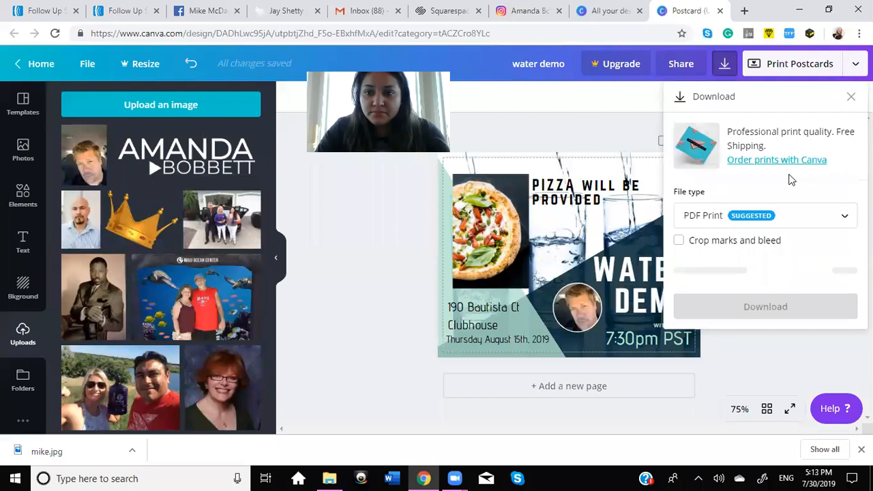
pyautogui.click(779, 220)
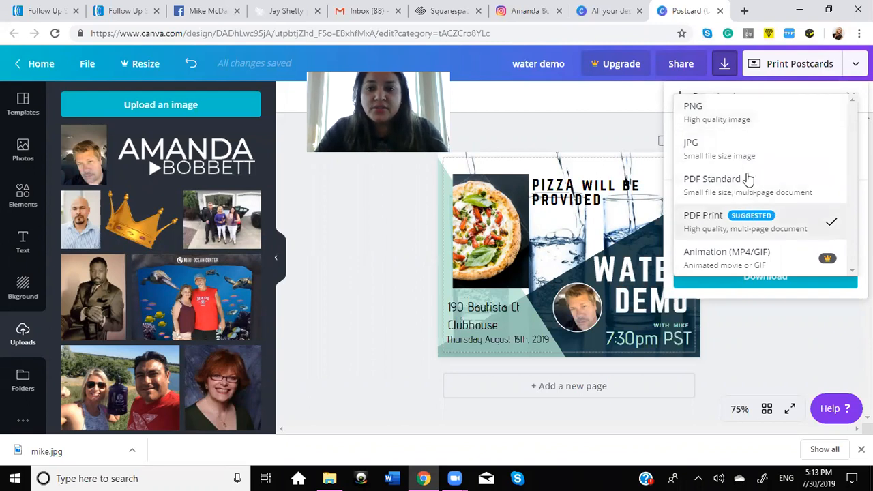
pyautogui.click(747, 118)
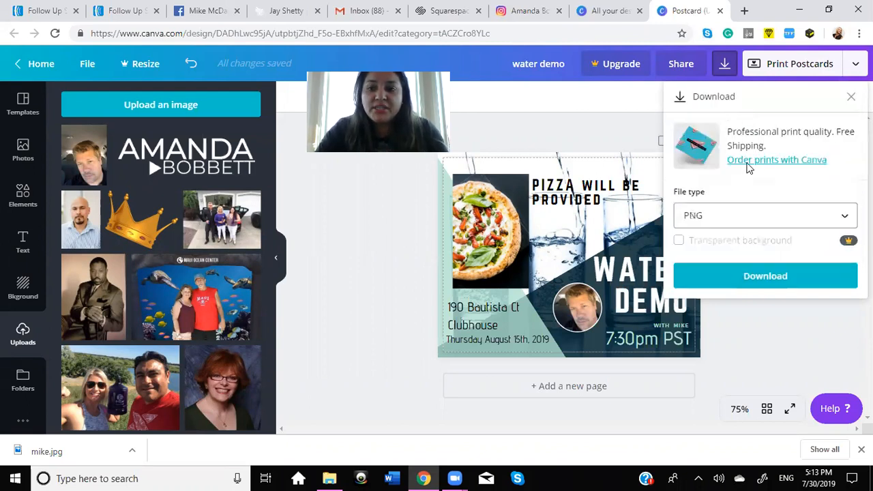
pyautogui.click(754, 275)
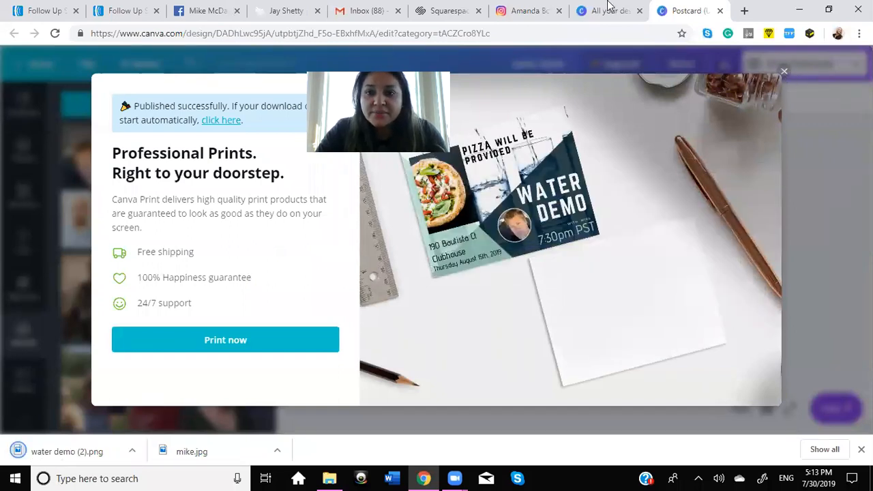
pyautogui.click(784, 72)
# Step: Look through the earlier designs in the all-designs overview for examples of banners, flyers, thumbnails and event graphics
pyautogui.click(609, 8)
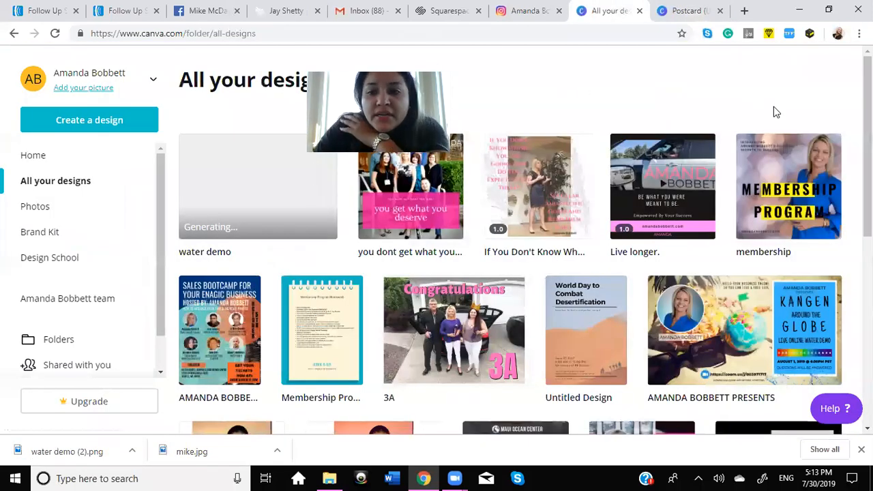
pyautogui.scroll(-1, 828, 202)
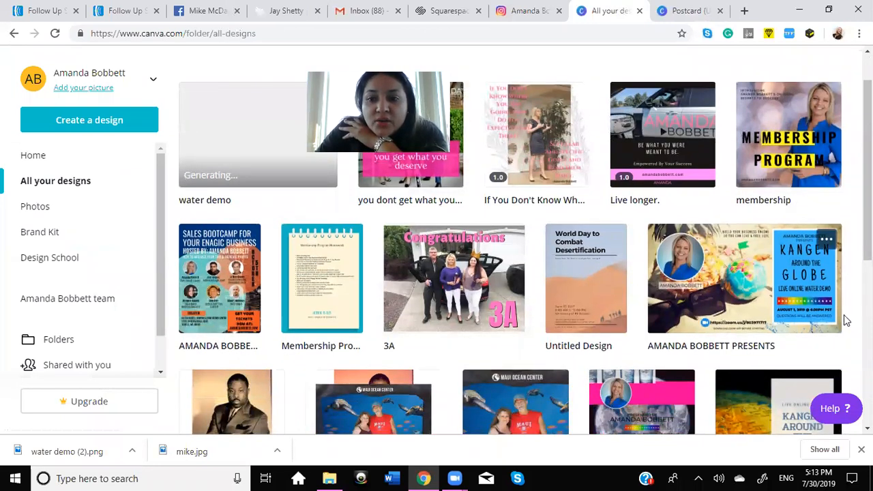
pyautogui.scroll(-1, 832, 261)
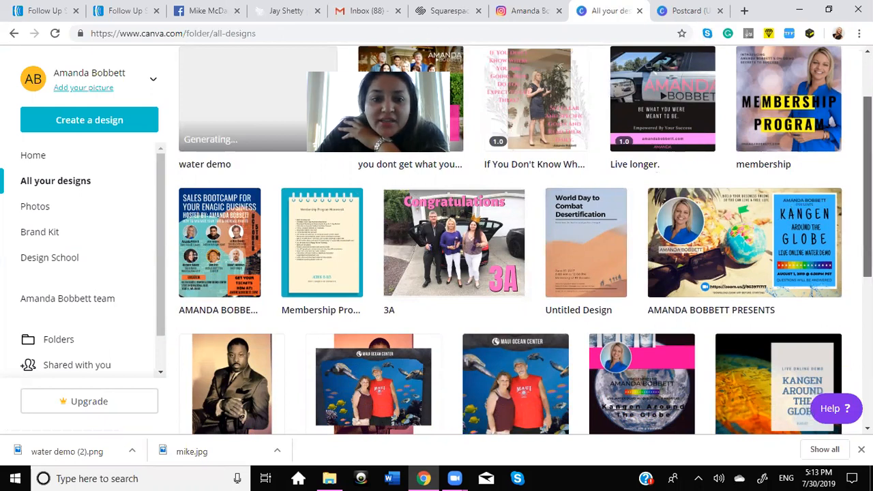
pyautogui.scroll(-2, 764, 157)
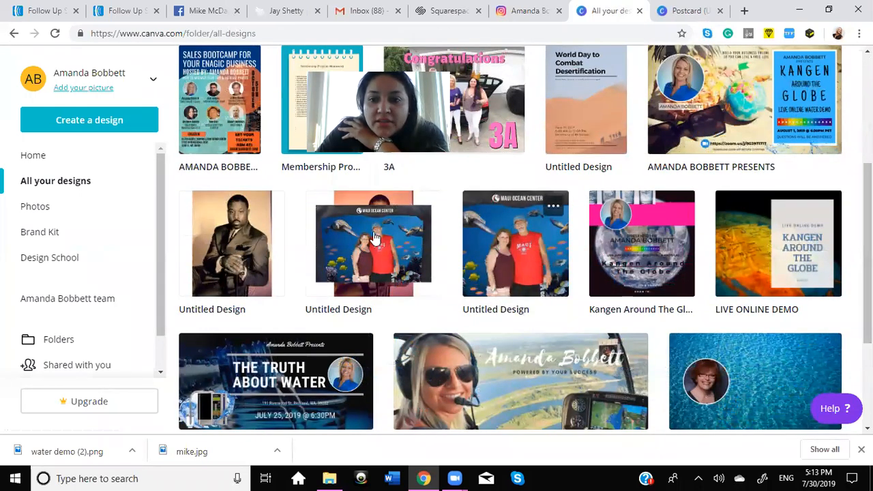
pyautogui.scroll(-2, 651, 426)
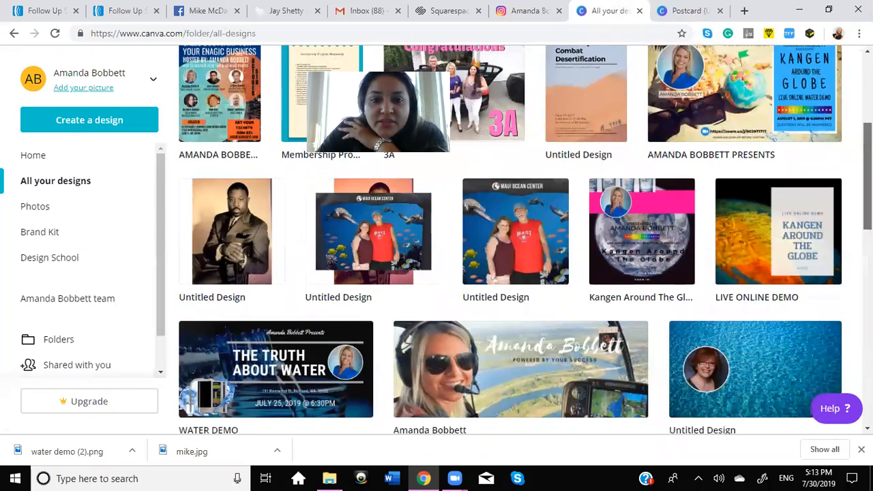
pyautogui.scroll(-1, 651, 427)
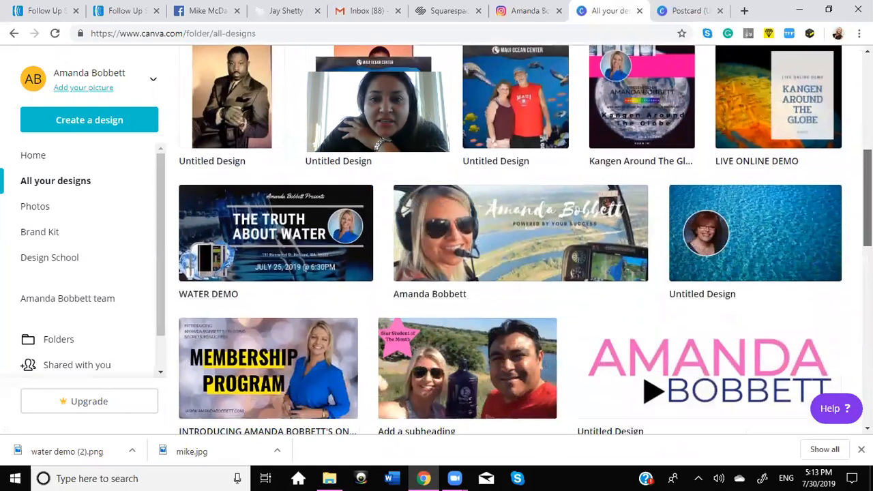
pyautogui.scroll(2, 651, 426)
pyautogui.scroll(-2, 512, 239)
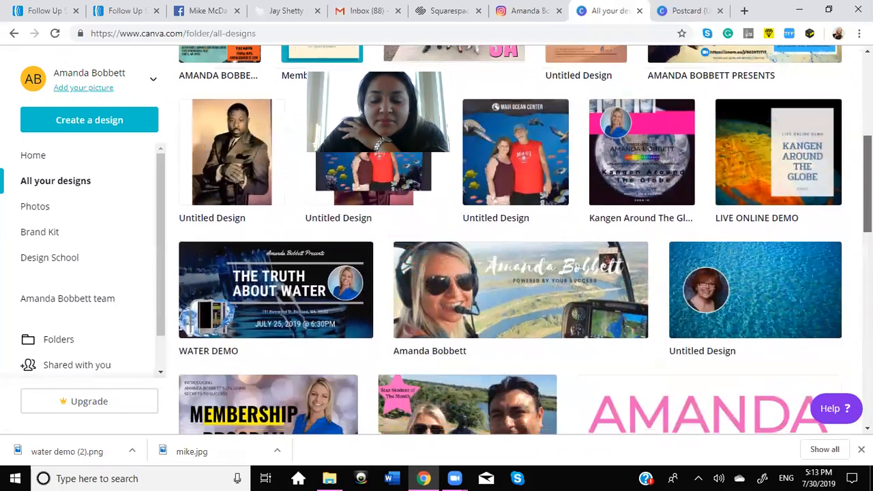
pyautogui.scroll(-4, 512, 238)
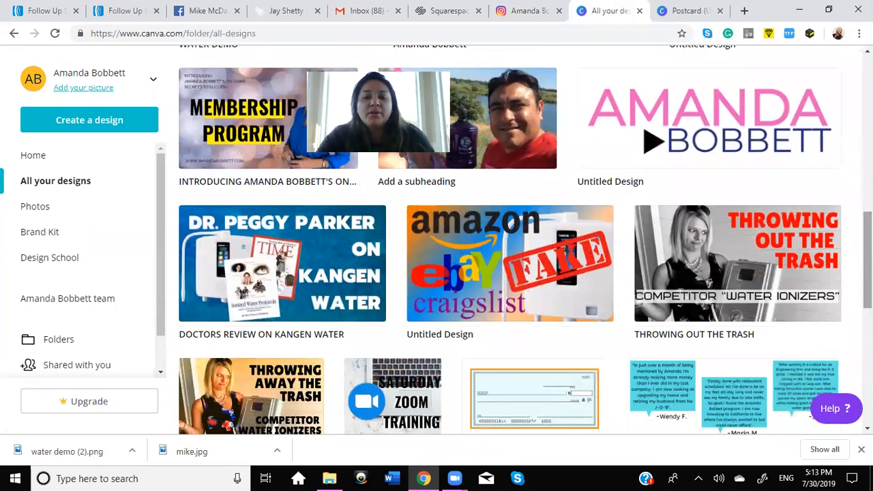
pyautogui.scroll(2, 512, 238)
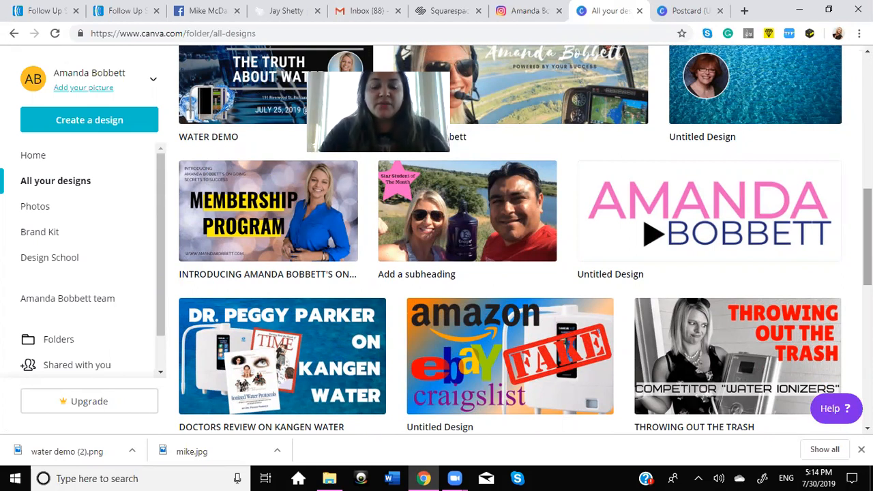
pyautogui.scroll(-3, 511, 239)
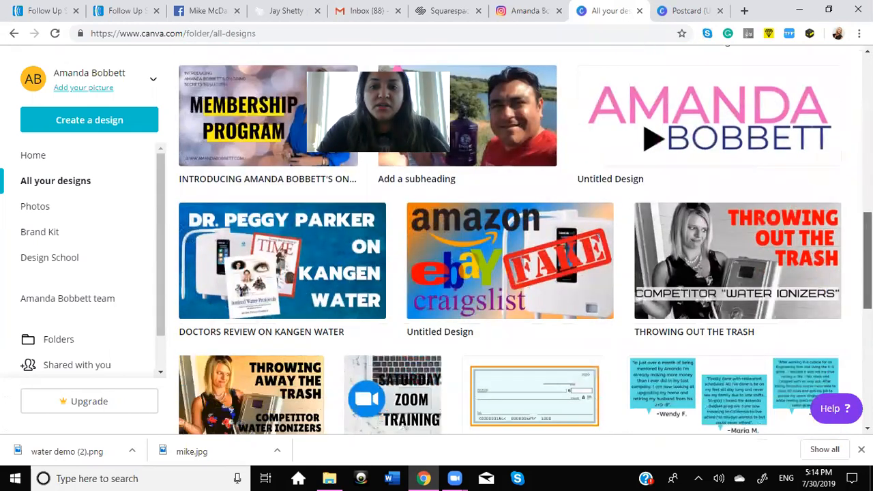
pyautogui.scroll(-2, 510, 239)
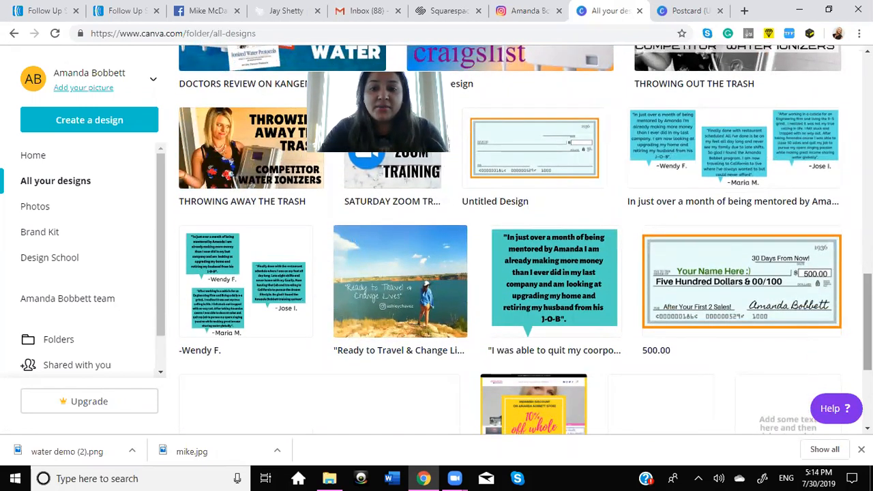
pyautogui.scroll(-4, 511, 238)
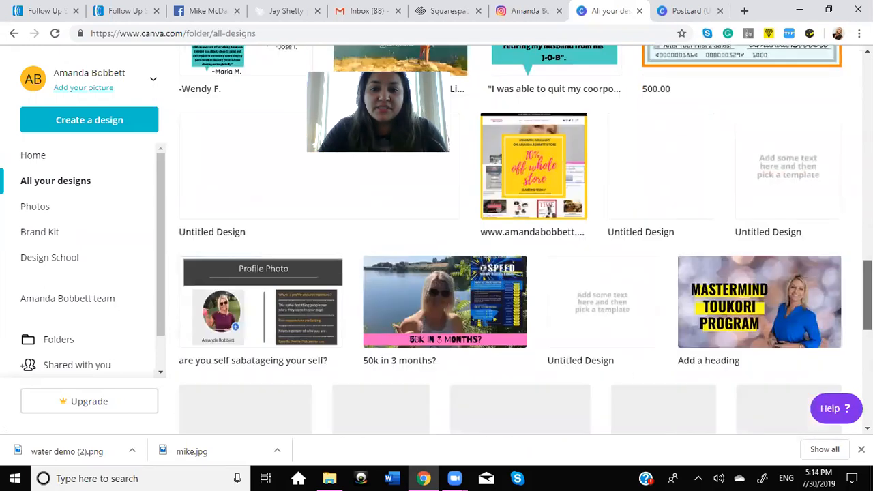
pyautogui.scroll(-2, 510, 238)
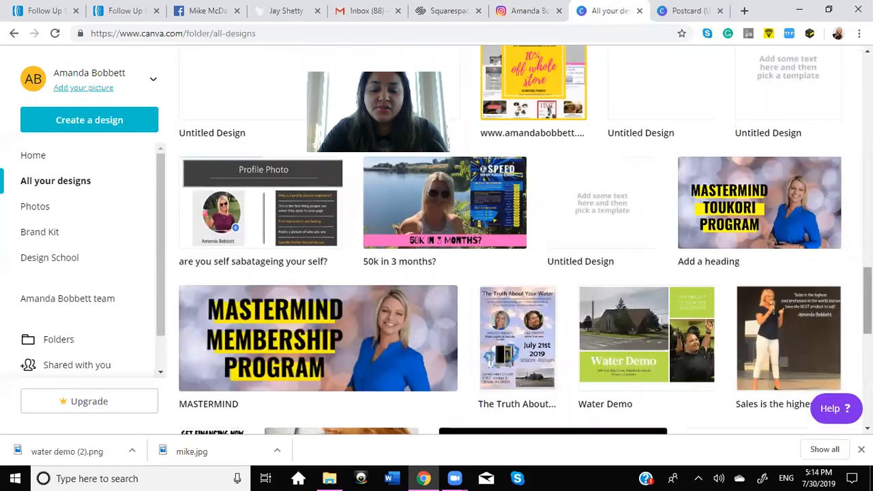
pyautogui.scroll(-2, 501, 208)
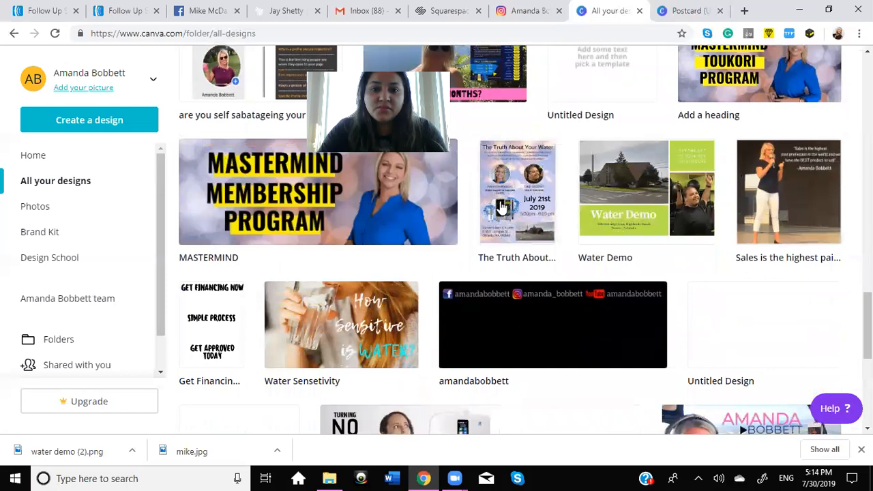
pyautogui.moveTo(513, 194)
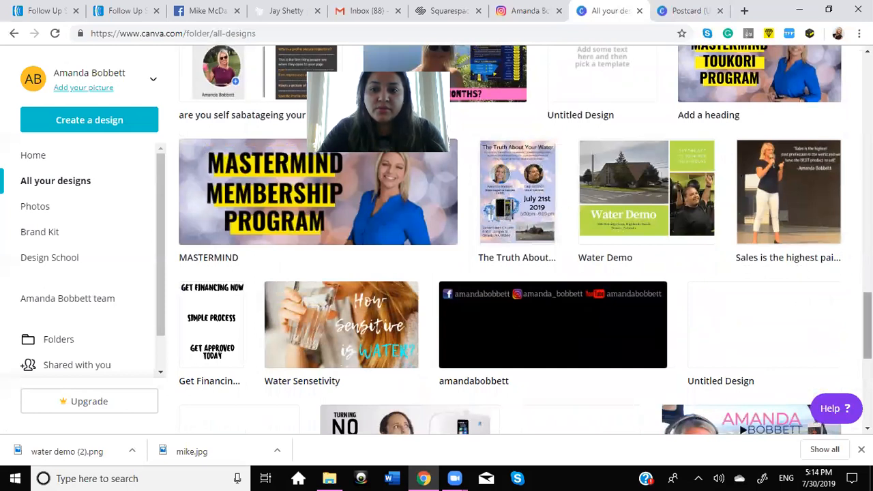
pyautogui.scroll(-2, 867, 324)
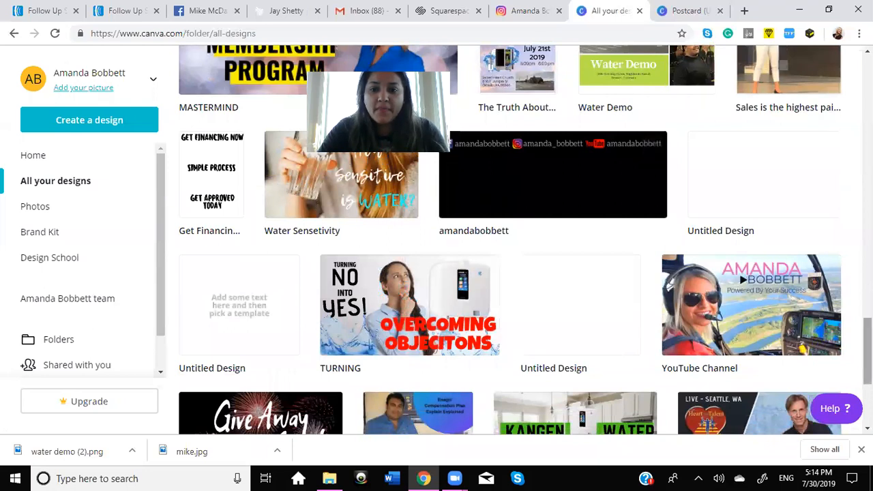
pyautogui.scroll(-1, 868, 354)
pyautogui.scroll(-3, 868, 341)
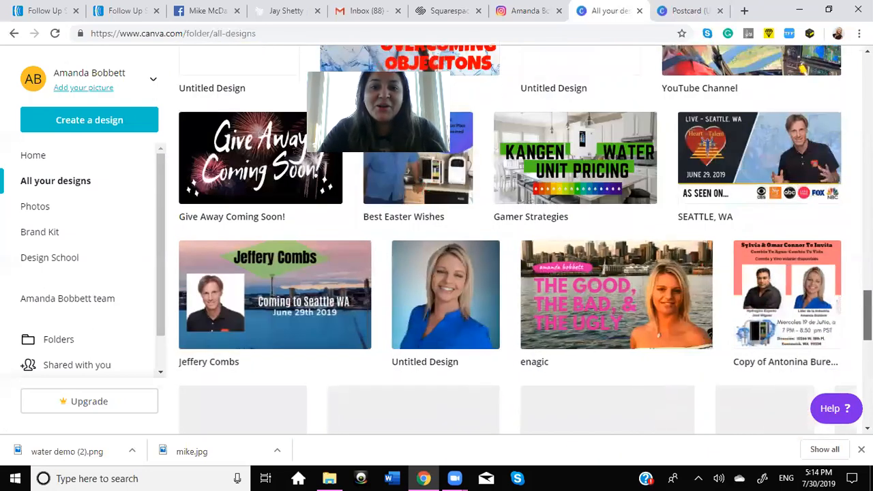
pyautogui.scroll(2, 867, 341)
pyautogui.moveTo(868, 297); pyautogui.dragTo(867, 306)
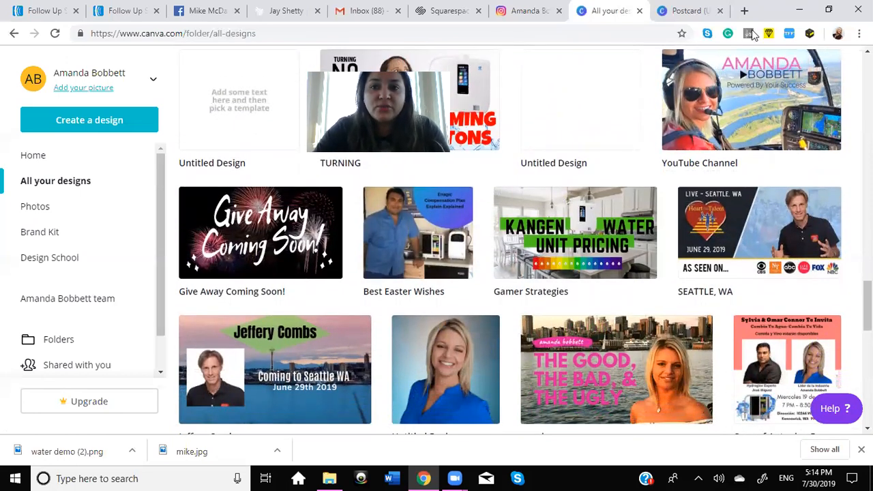
# Step: Search Google Images for "youtube logo transparent background" in a new browser tab and preview the StickPNG YouTube wordmark logo
pyautogui.click(744, 10)
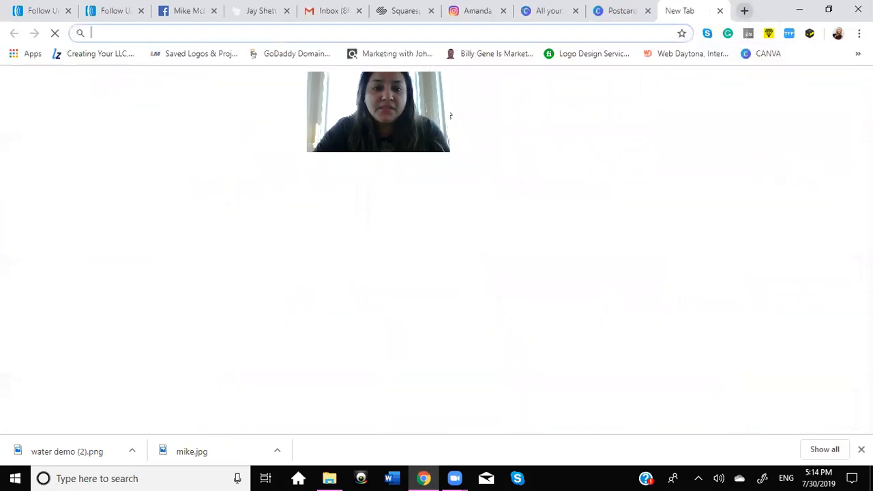
pyautogui.click(331, 209)
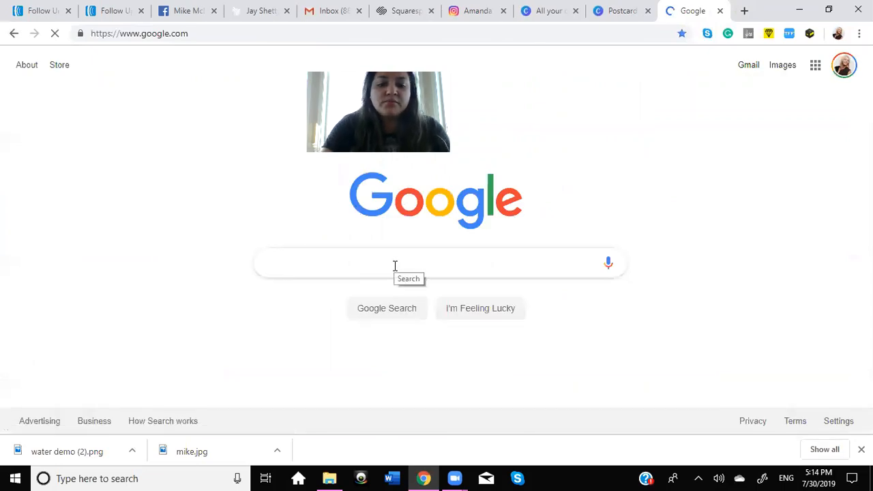
pyautogui.write('youtube log')
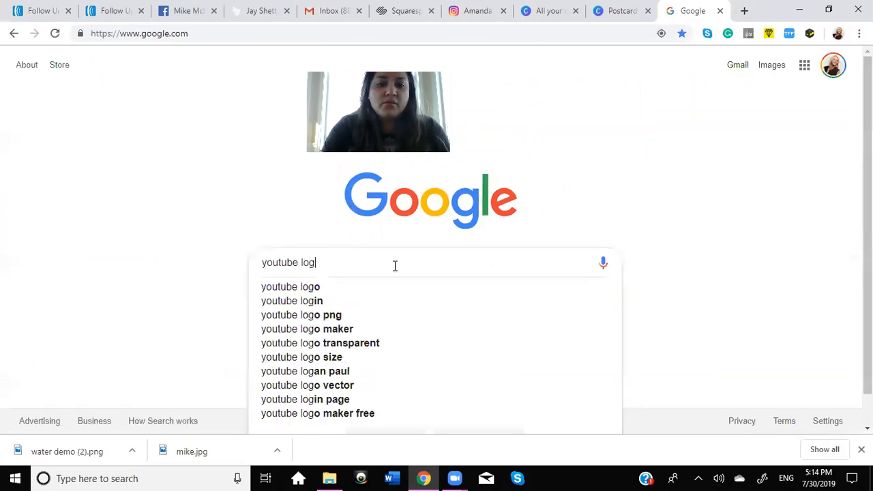
pyautogui.write('o trans')
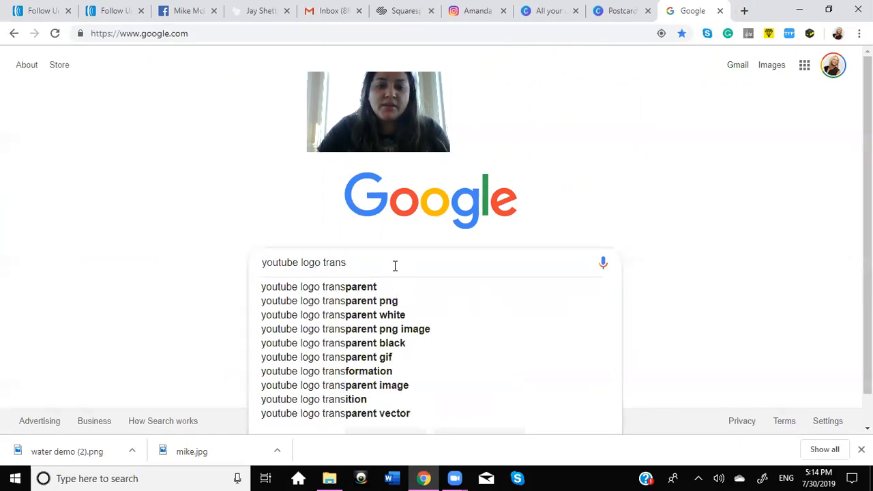
pyautogui.write('paretn pa')
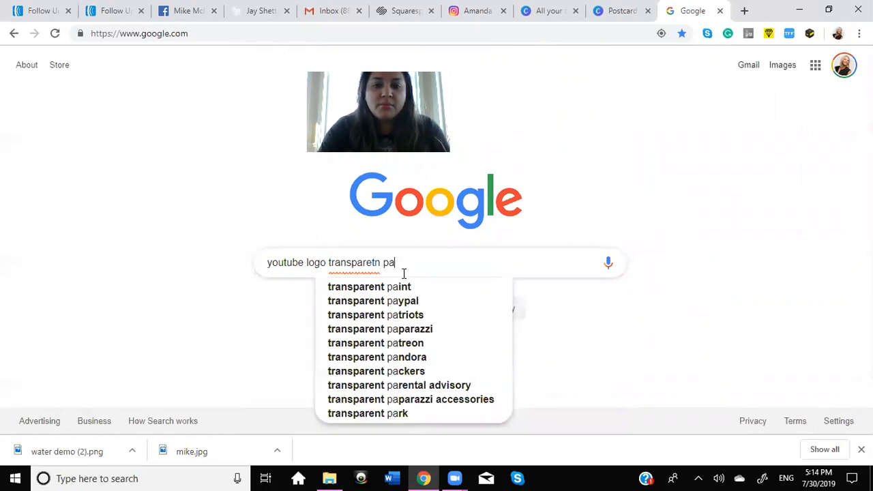
pyautogui.press('BackSpace')
pyautogui.press('BackSpace')
pyautogui.write('back')
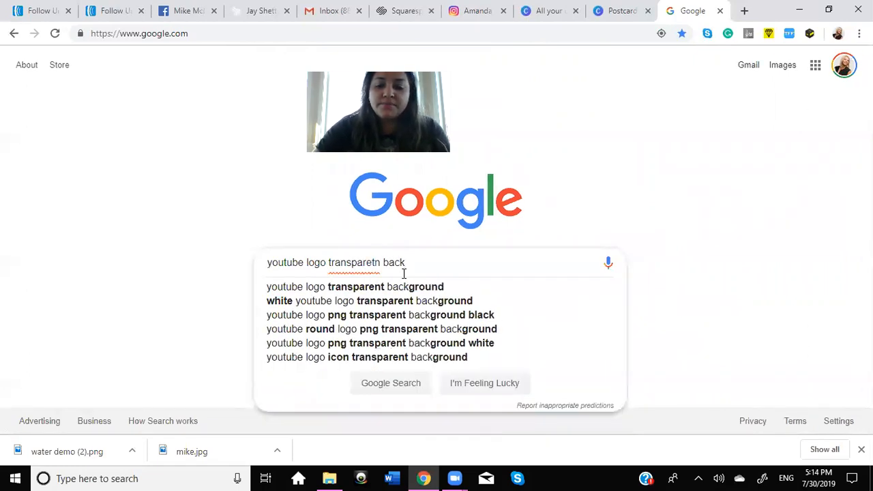
pyautogui.press('Down')
pyautogui.press('Return')
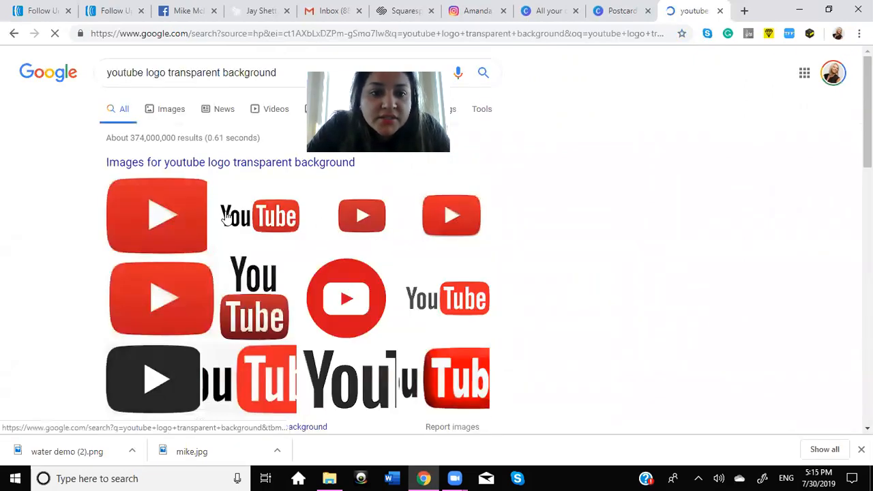
pyautogui.click(165, 113)
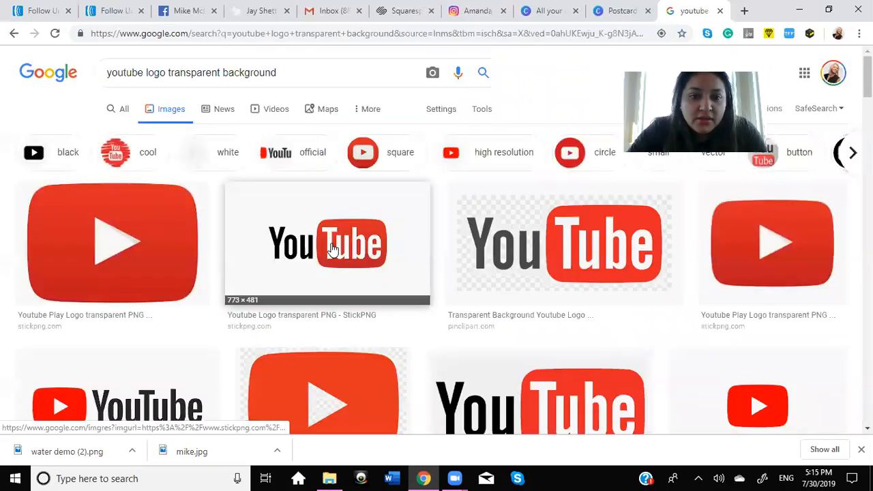
pyautogui.click(332, 245)
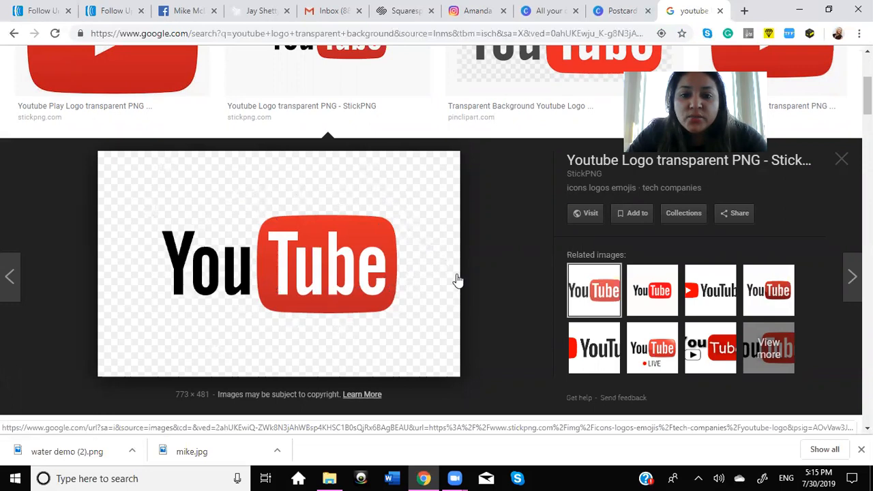
# Step: Close the wordmark preview, then enlarge the PinClipart red play-button logo with the checkered background and close it again
pyautogui.click(843, 160)
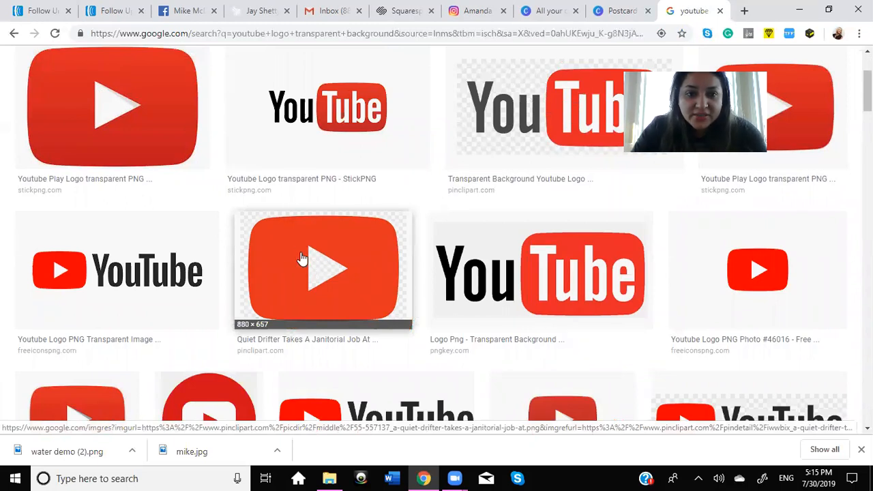
pyautogui.click(366, 261)
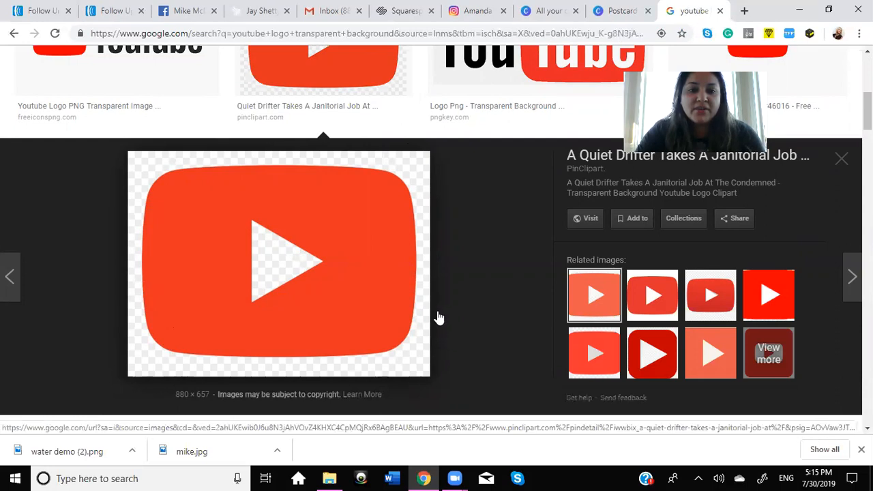
pyautogui.click(845, 165)
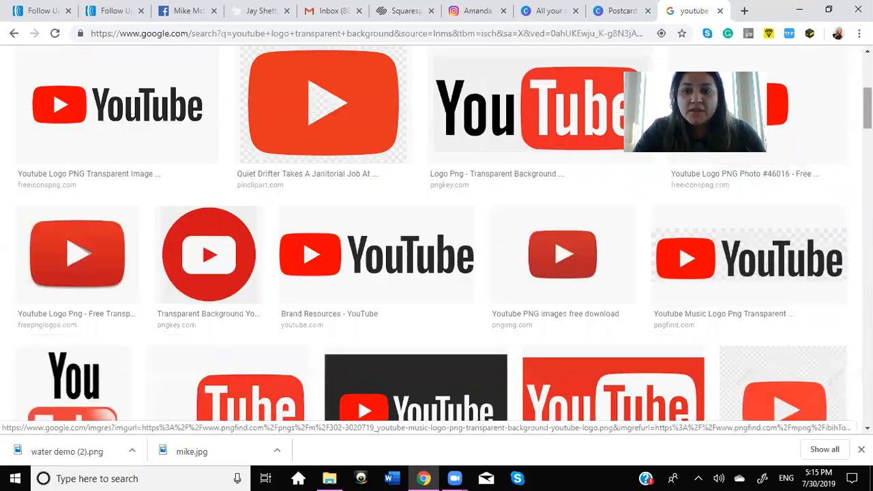
# Step: Preview the Sclance YouTube logo on a dark background from further down the image results, then close the preview
pyautogui.scroll(-4, 431, 240)
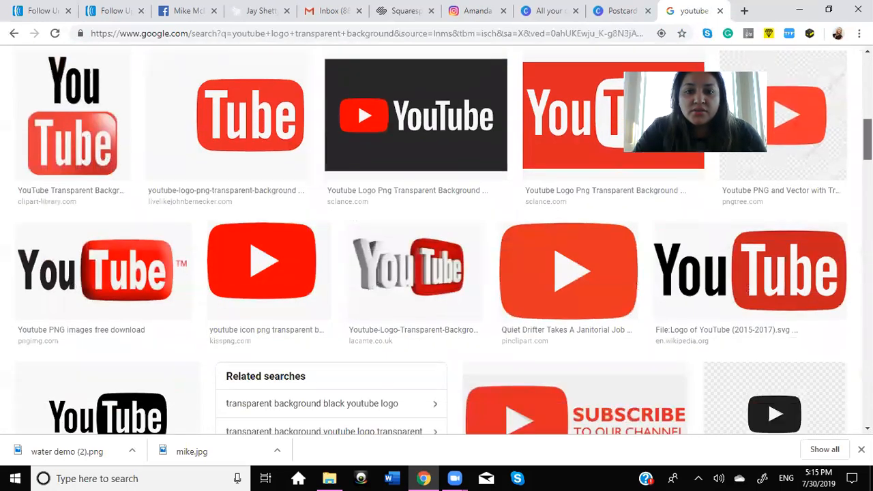
pyautogui.scroll(3, 423, 294)
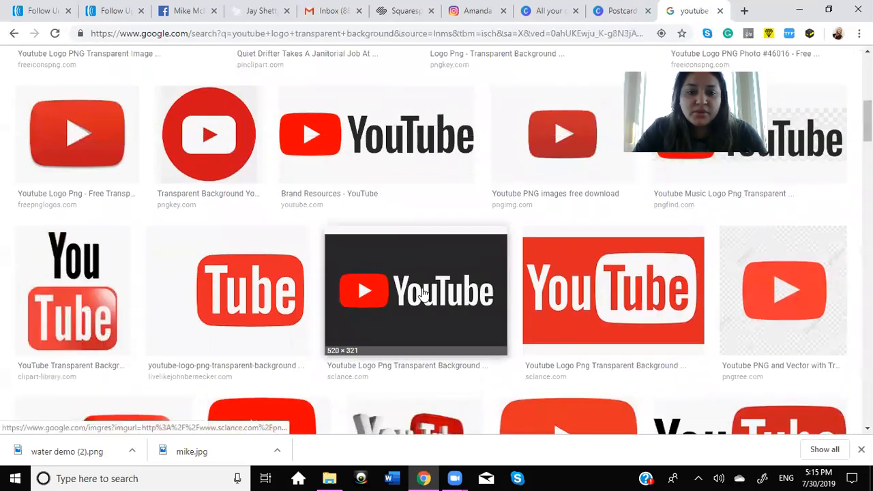
pyautogui.click(423, 295)
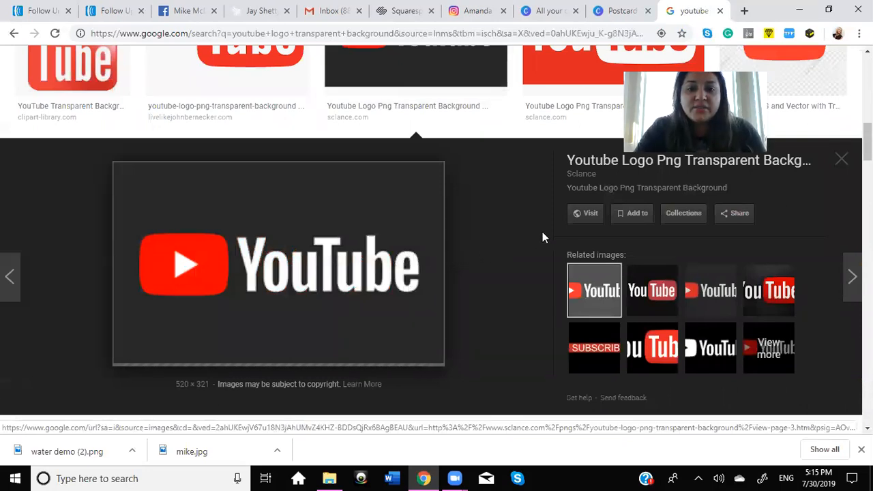
pyautogui.click(844, 162)
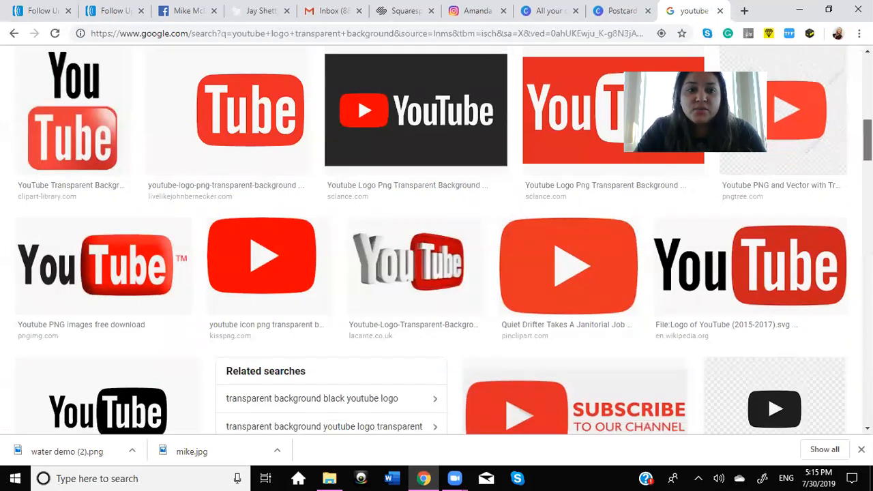
# Step: Preview the first StickPNG YouTube play logo in the image results, then close it and return to the search field
pyautogui.scroll(10, 437, 239)
pyautogui.scroll(3, 436, 238)
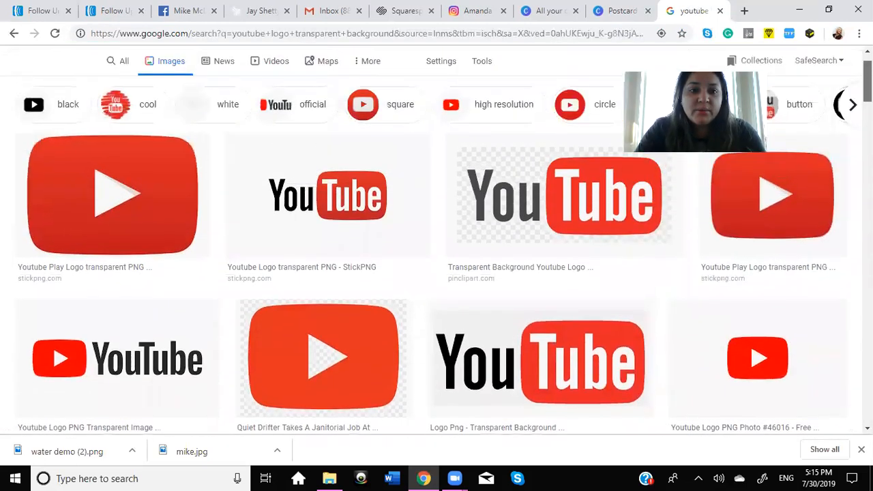
pyautogui.click(113, 236)
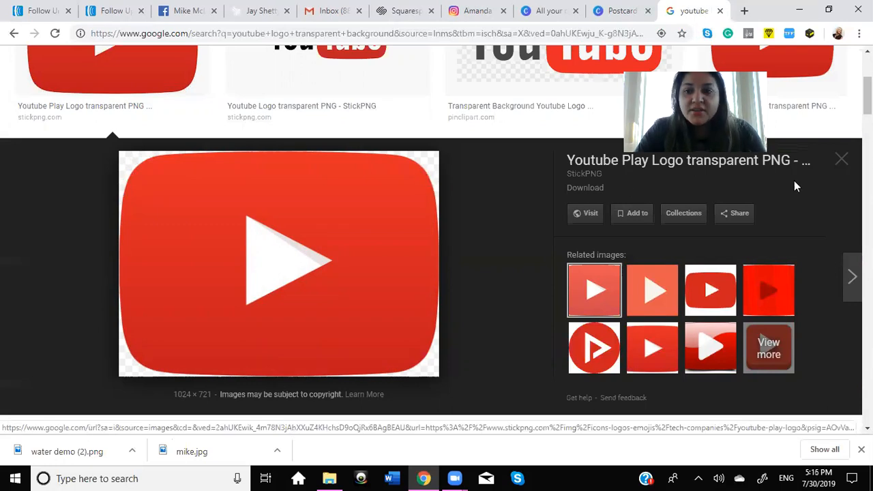
pyautogui.click(842, 163)
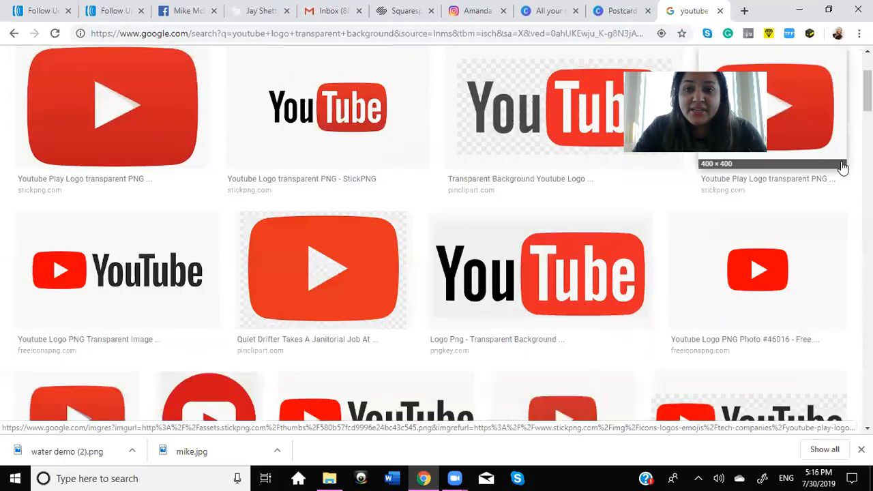
pyautogui.scroll(2, 843, 167)
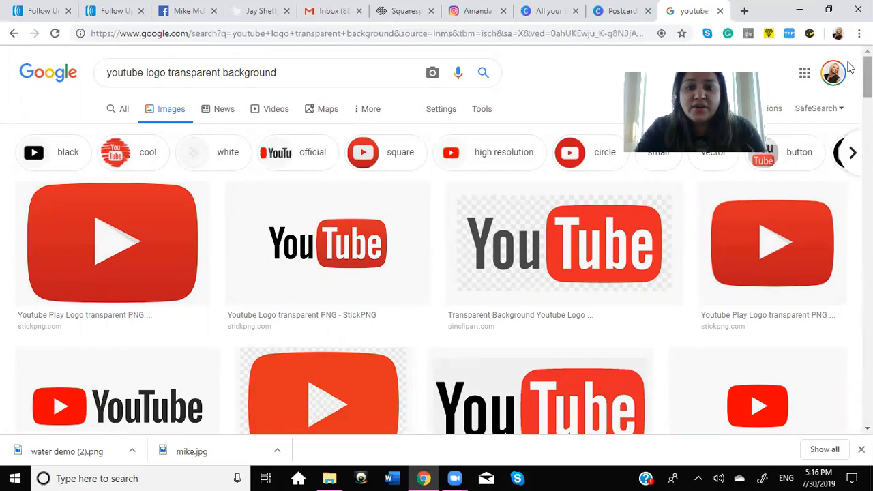
# Step: Switch back to Canva's all-designs overview and from there to the open postcard design
pyautogui.click(535, 13)
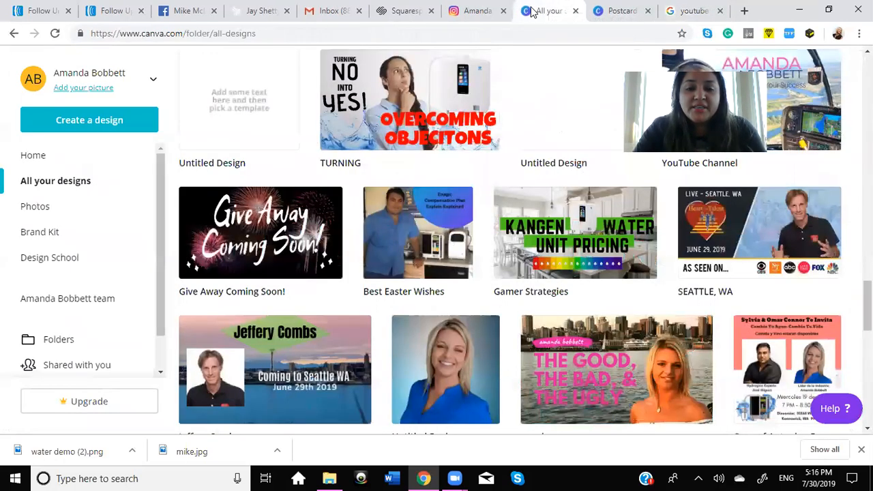
pyautogui.click(602, 13)
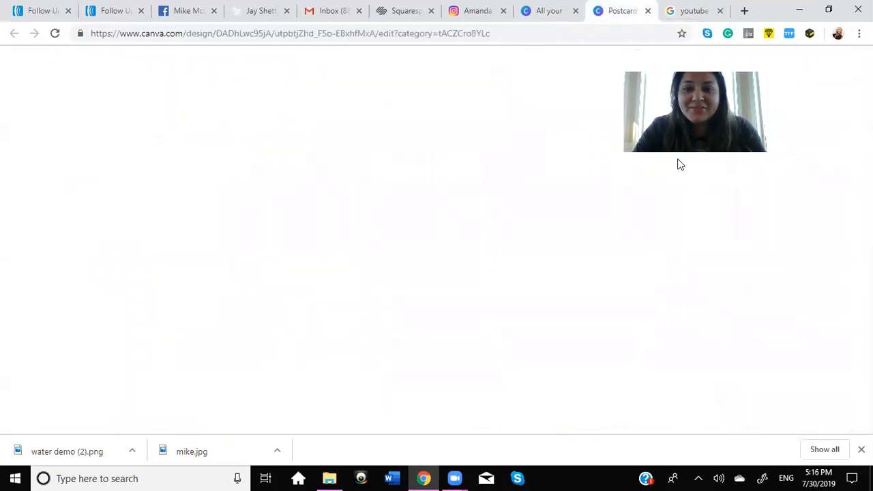